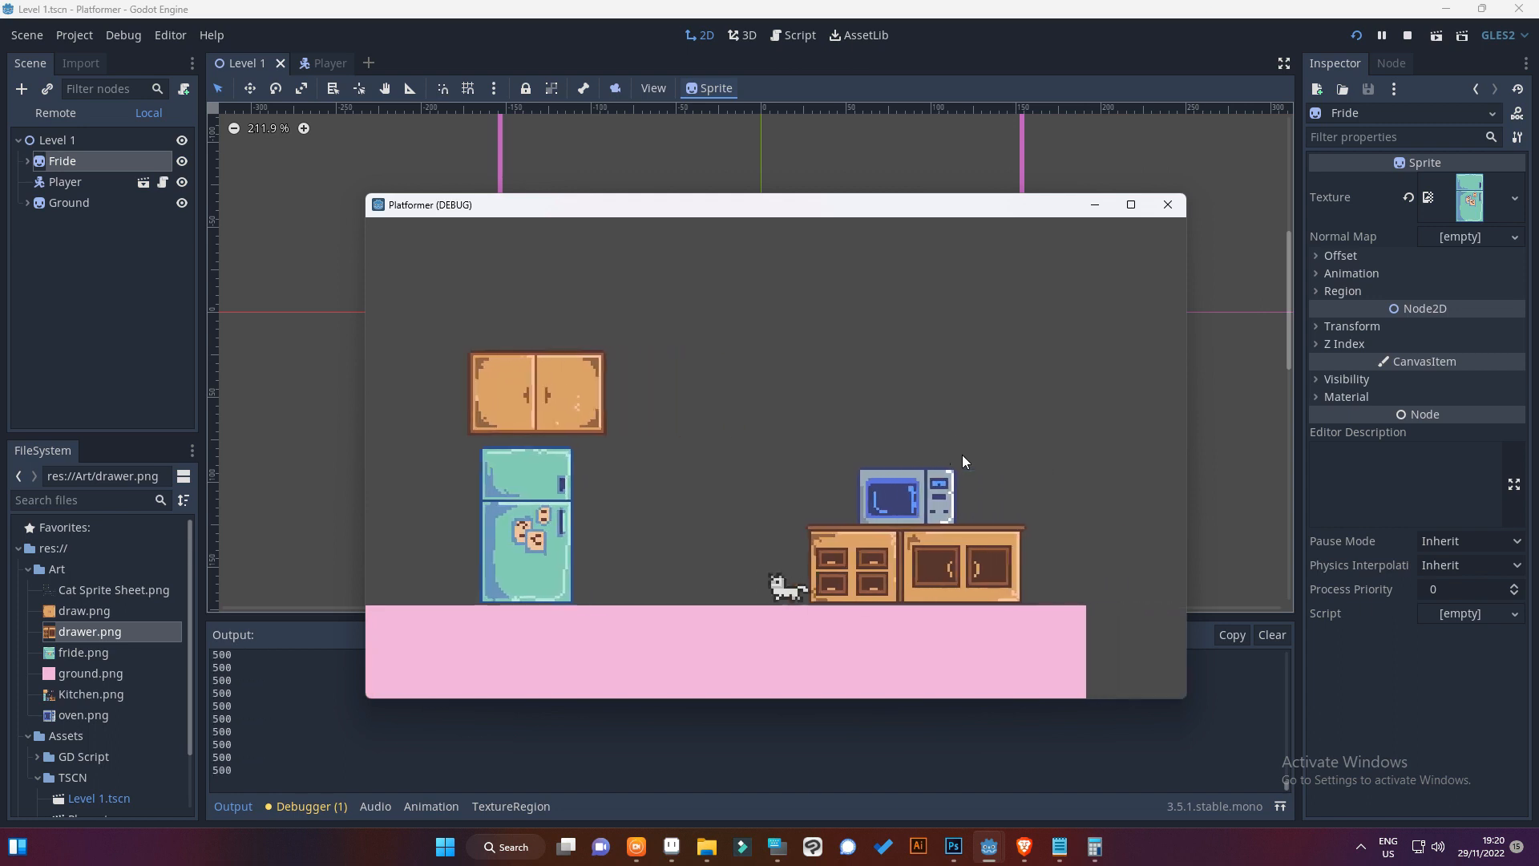
Test the cat's walking and jumping between the fridge and the drawers in the running kitchen level, and close the game
key("Right")
key("Up")
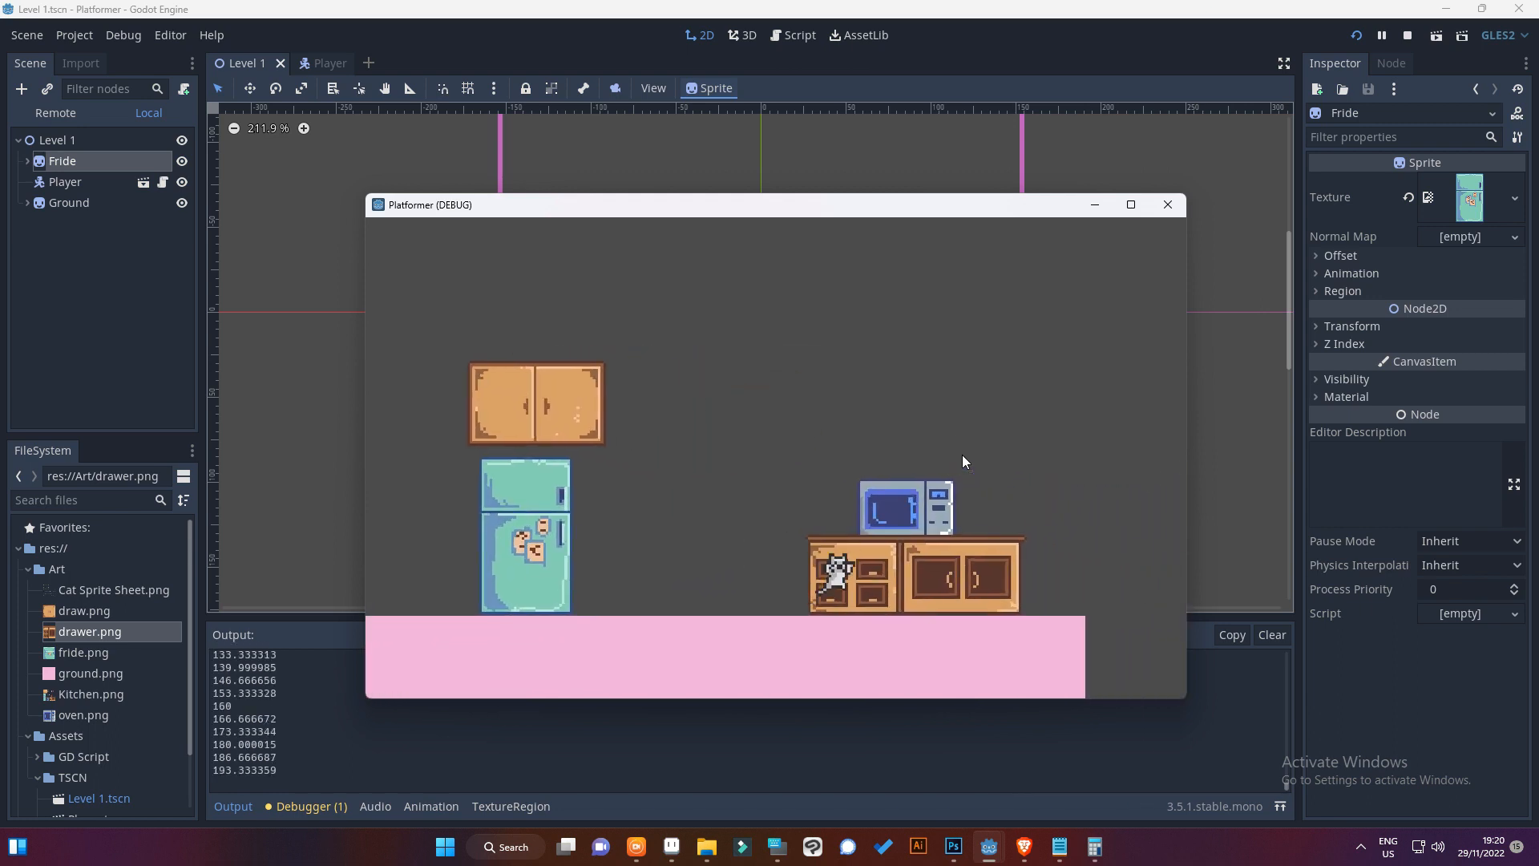
key("Left")
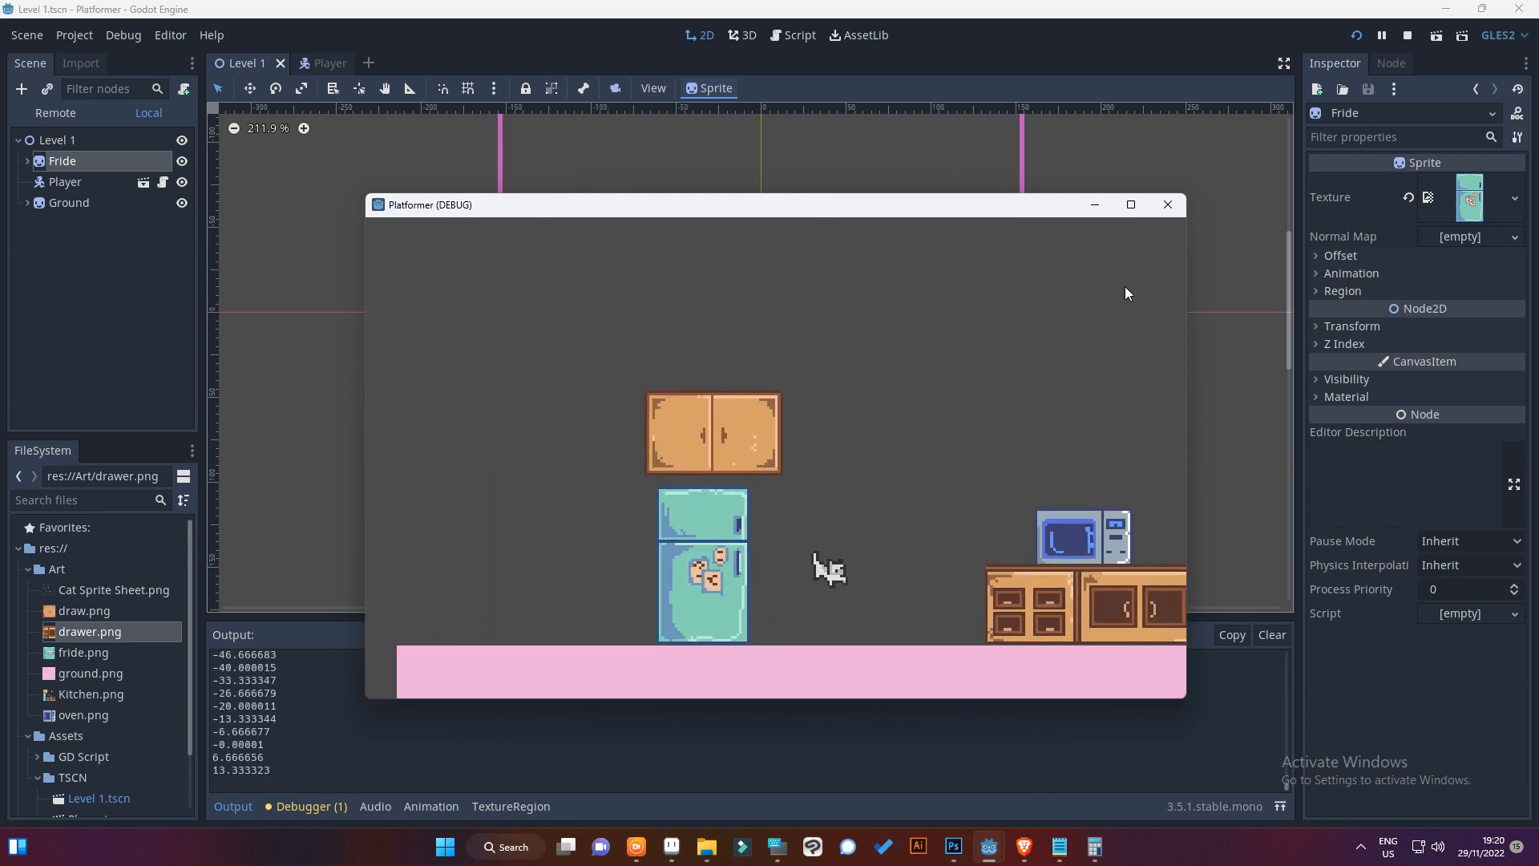
left_click(1167, 205)
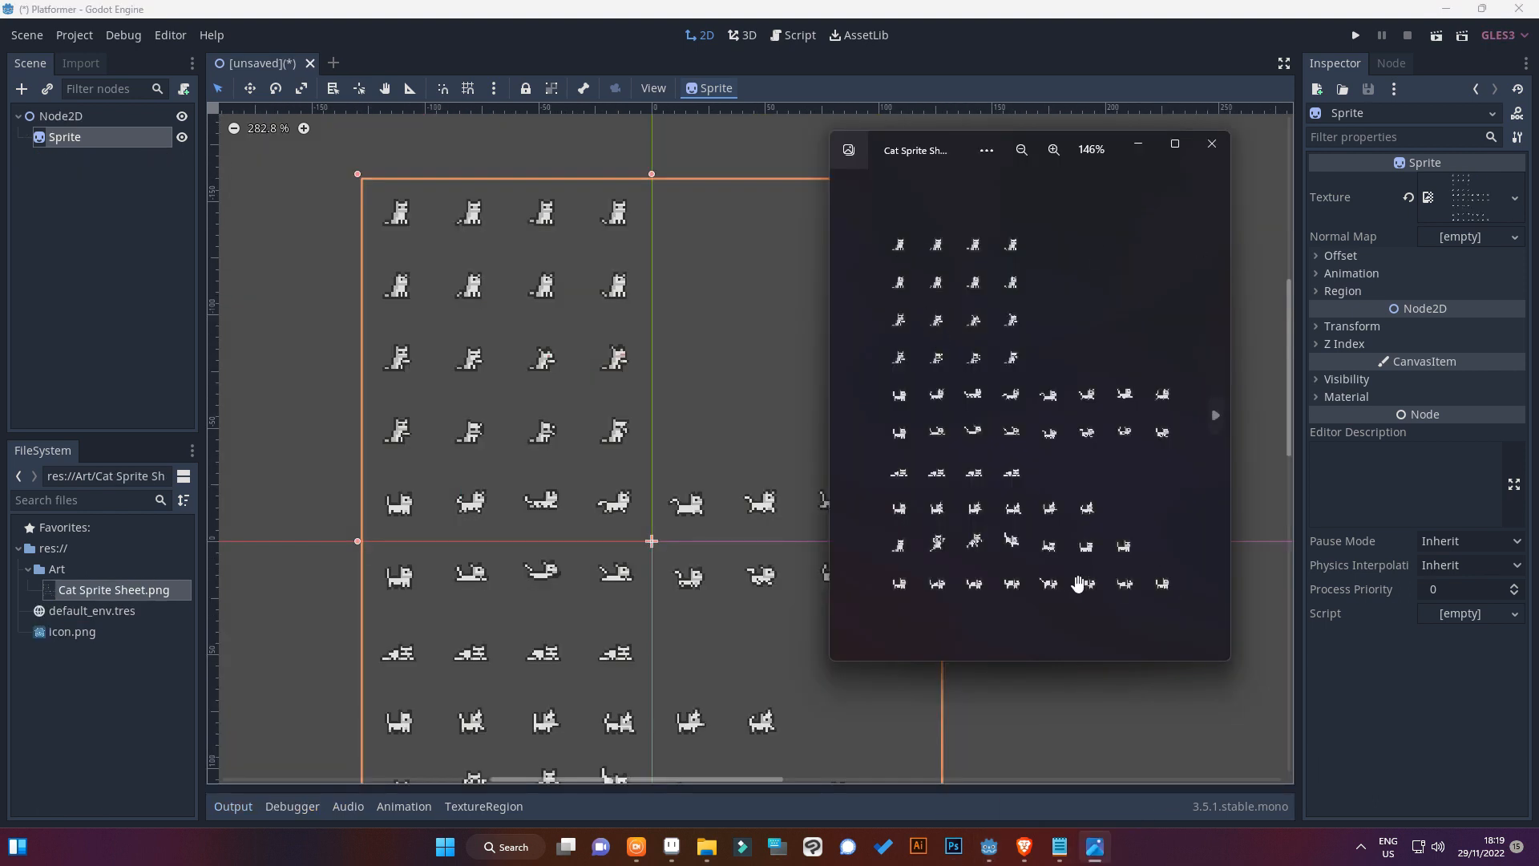
Examine the cat sprite sheet up close and test the cat's left and right movement in the Player ProtoType scene
scroll(900, 592, "up", 3)
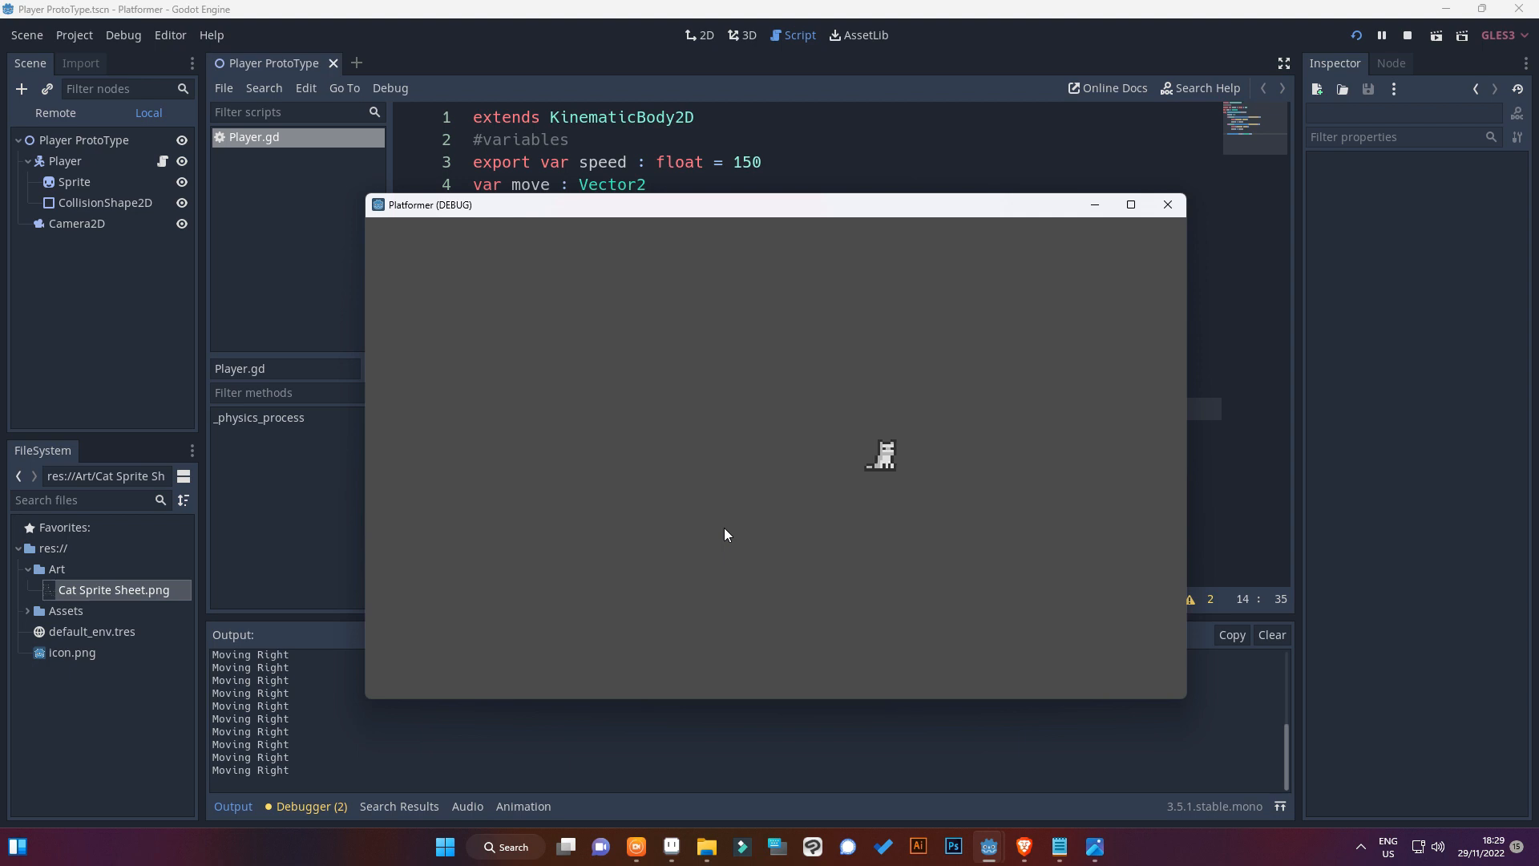
key("Left")
key("Right")
key("Left")
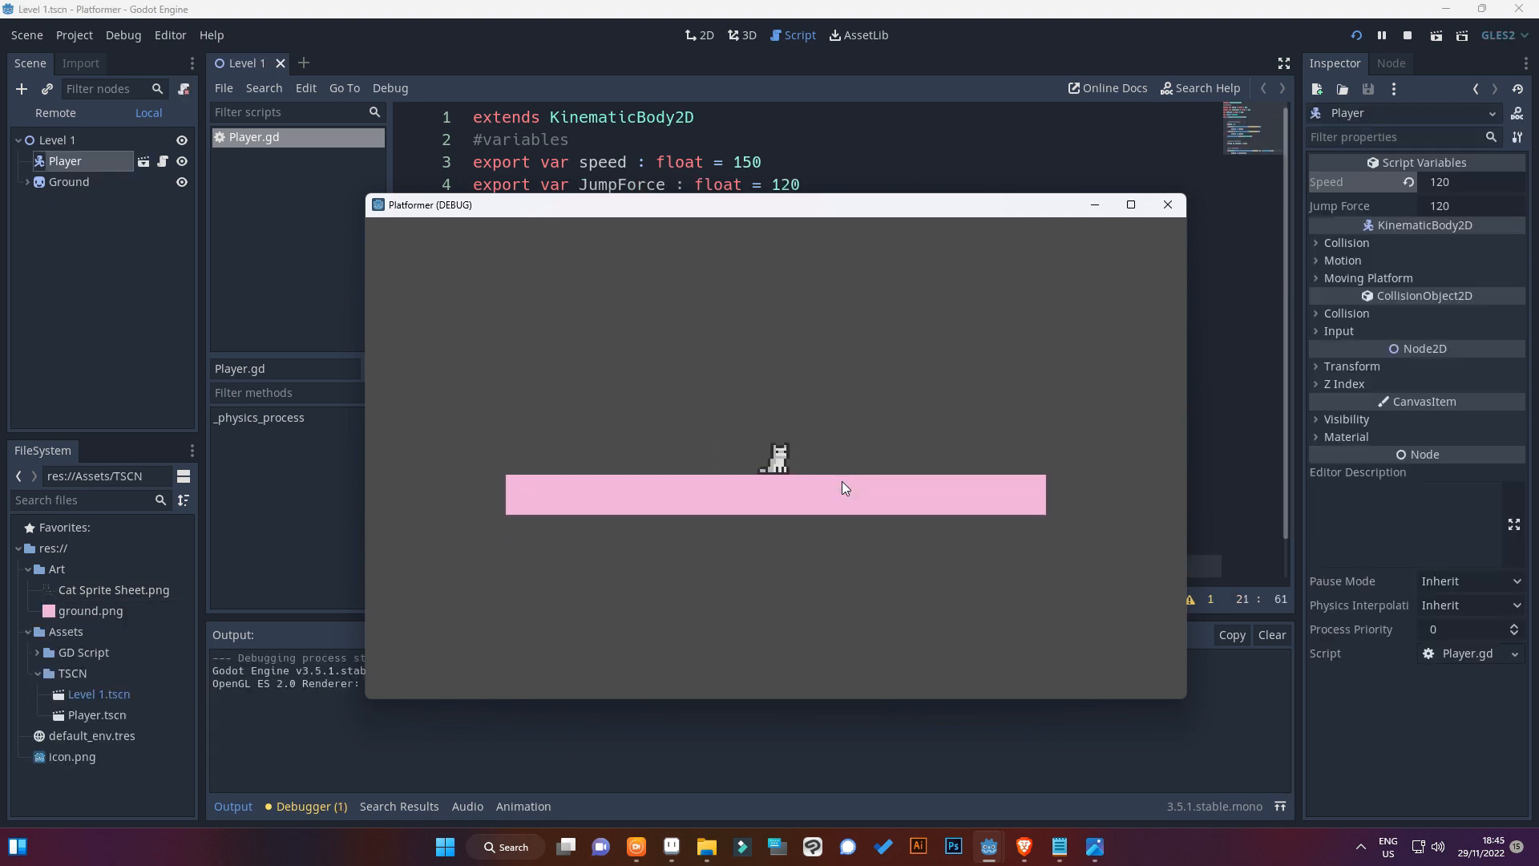
key("Right")
key("Left")
key("Up")
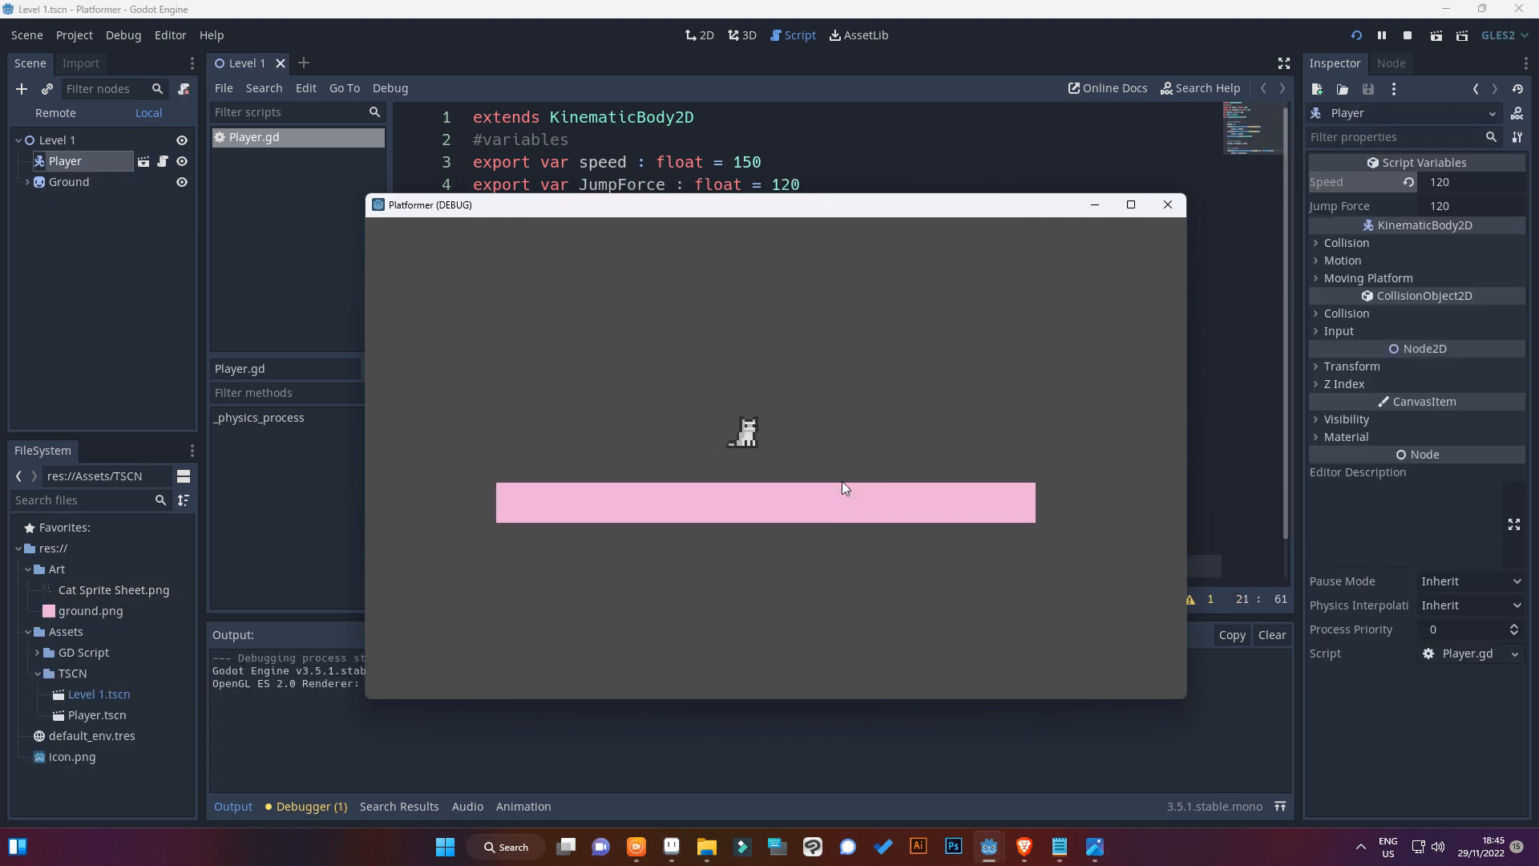
Test the cat's walking, turning, idling and jumping on the pink platform in the running game
key("Right")
key("Up")
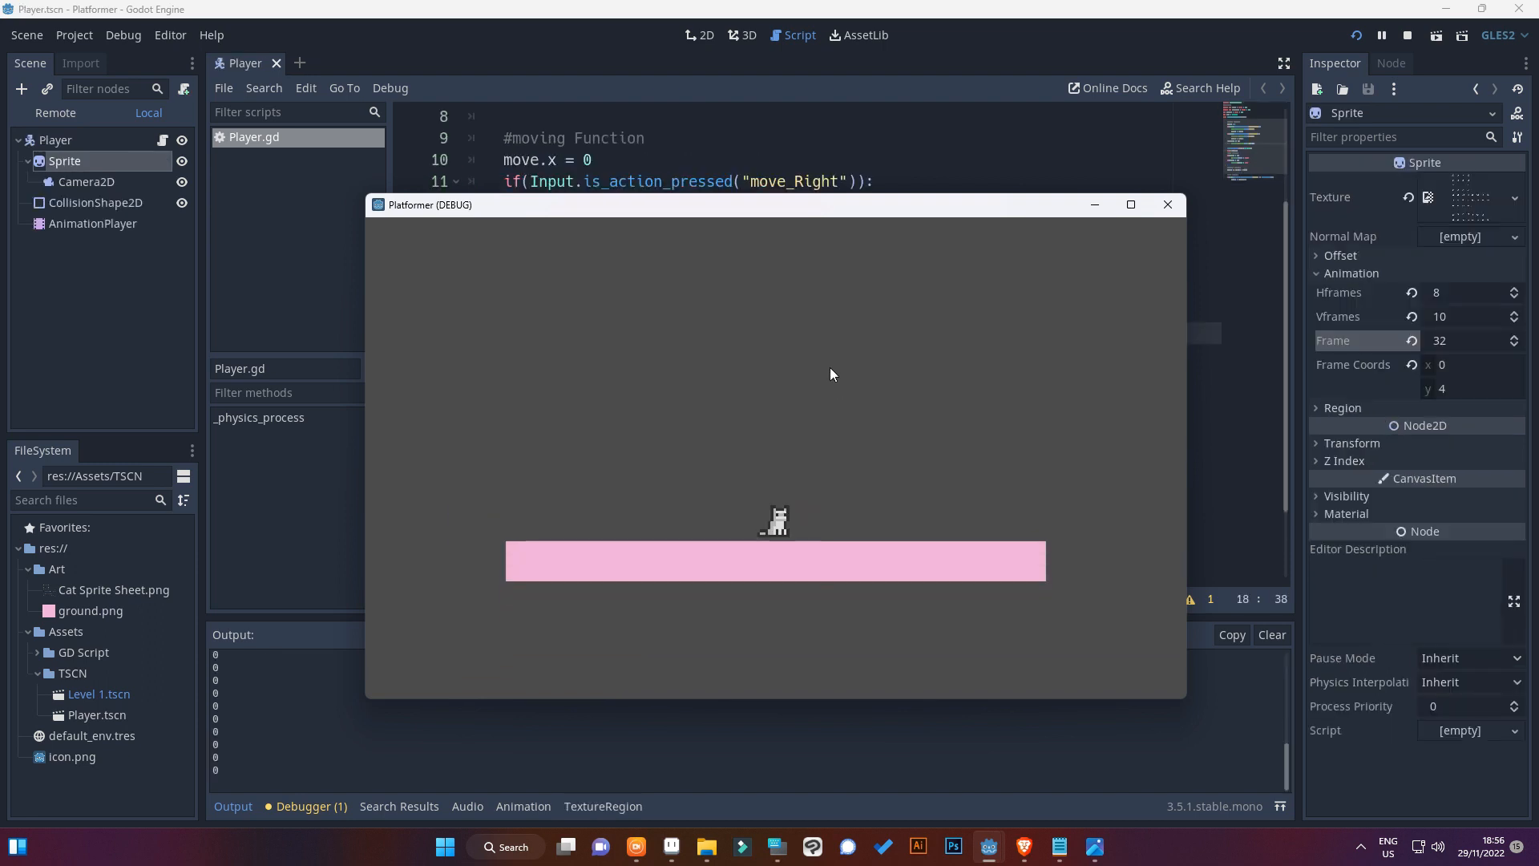
key("Right")
key("Left")
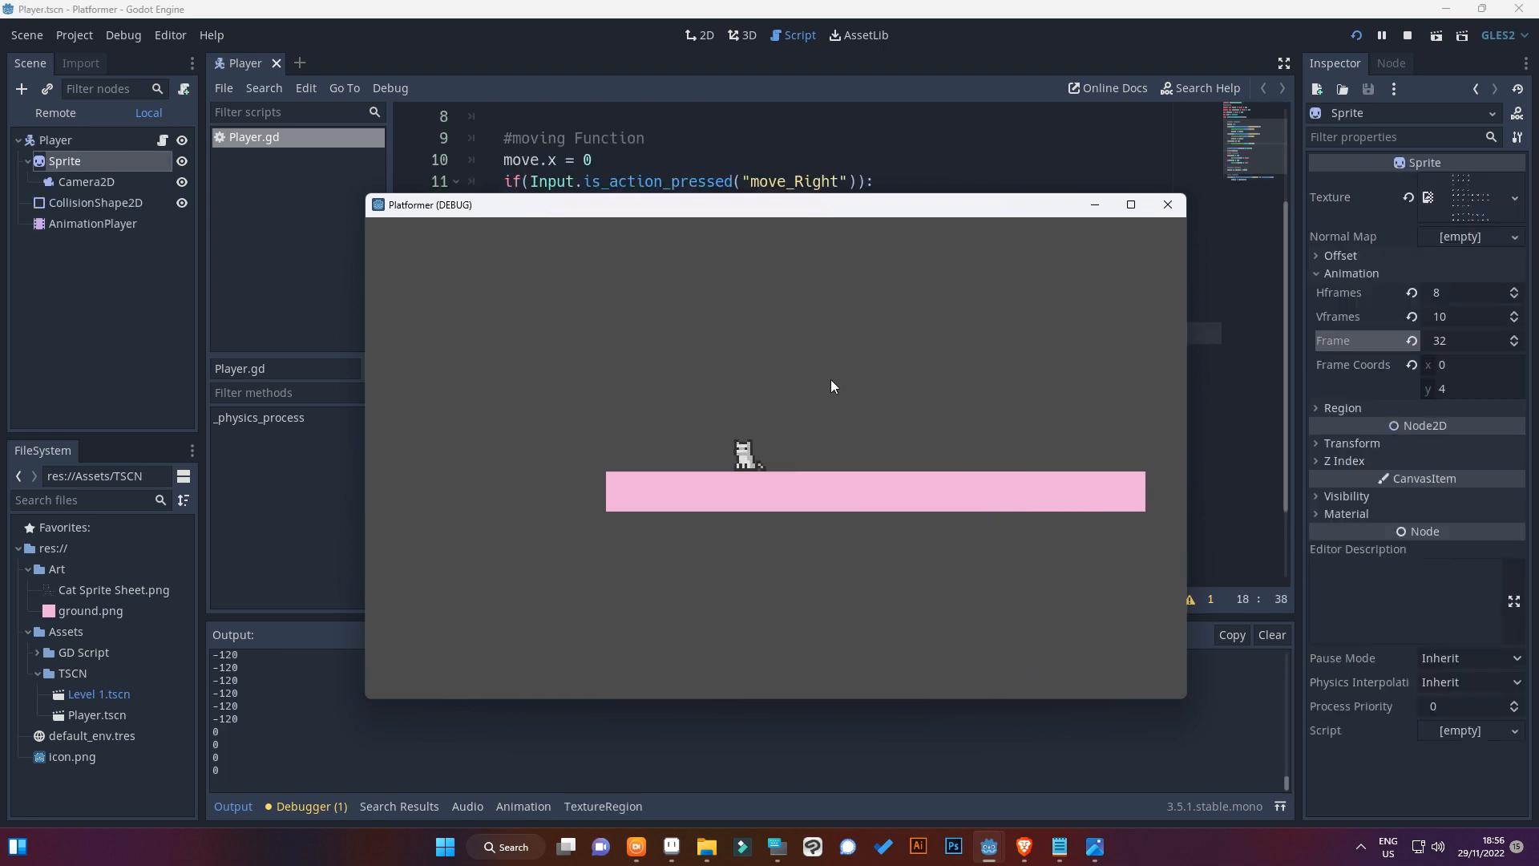
key("Right")
key("Up")
key("Left")
key("Up")
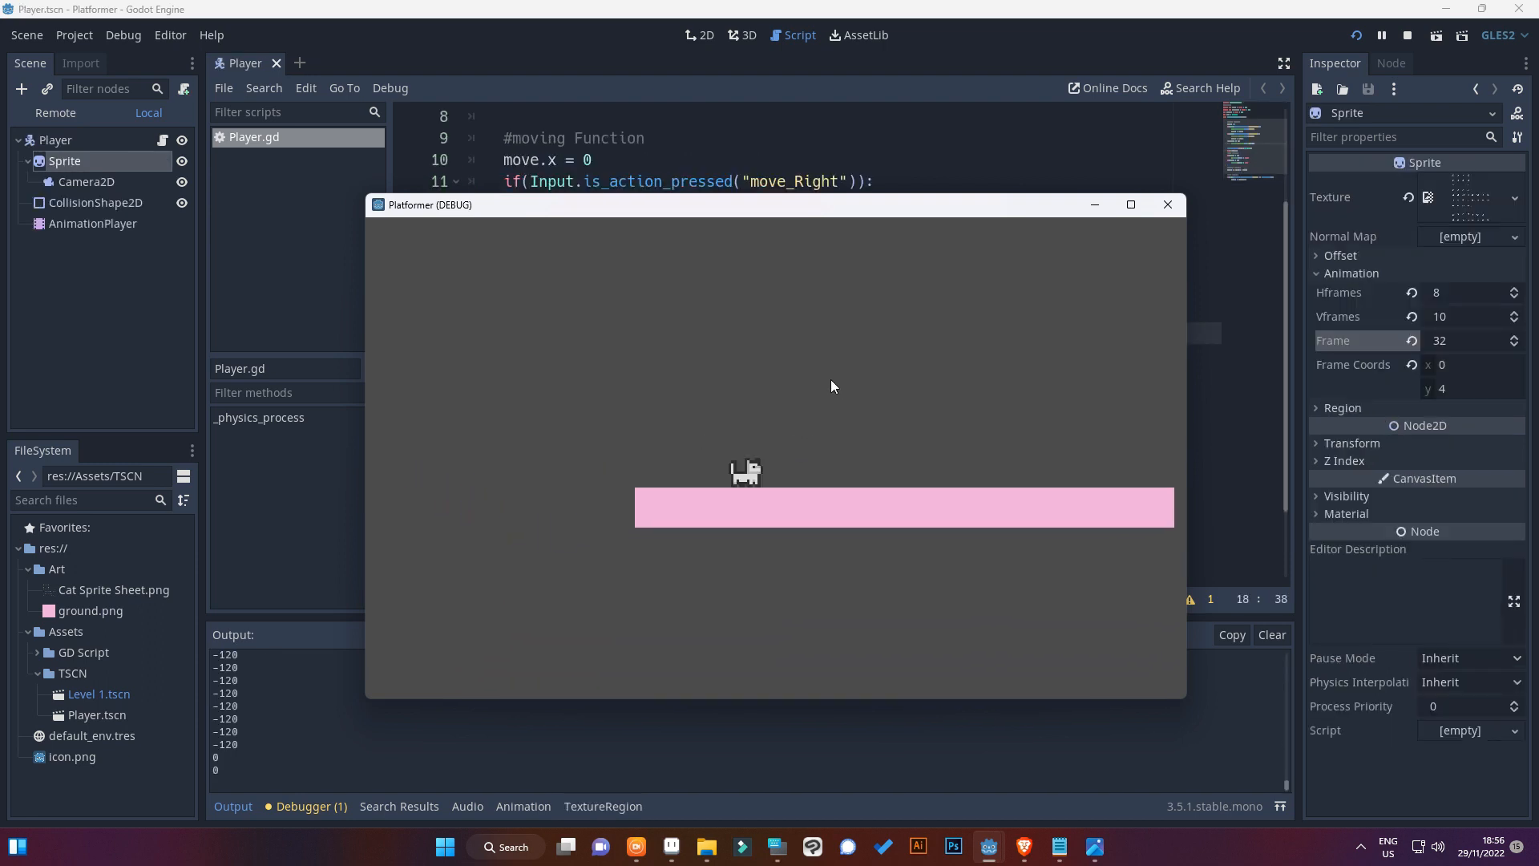
key("Right")
key("Up")
key("Left")
key("Up")
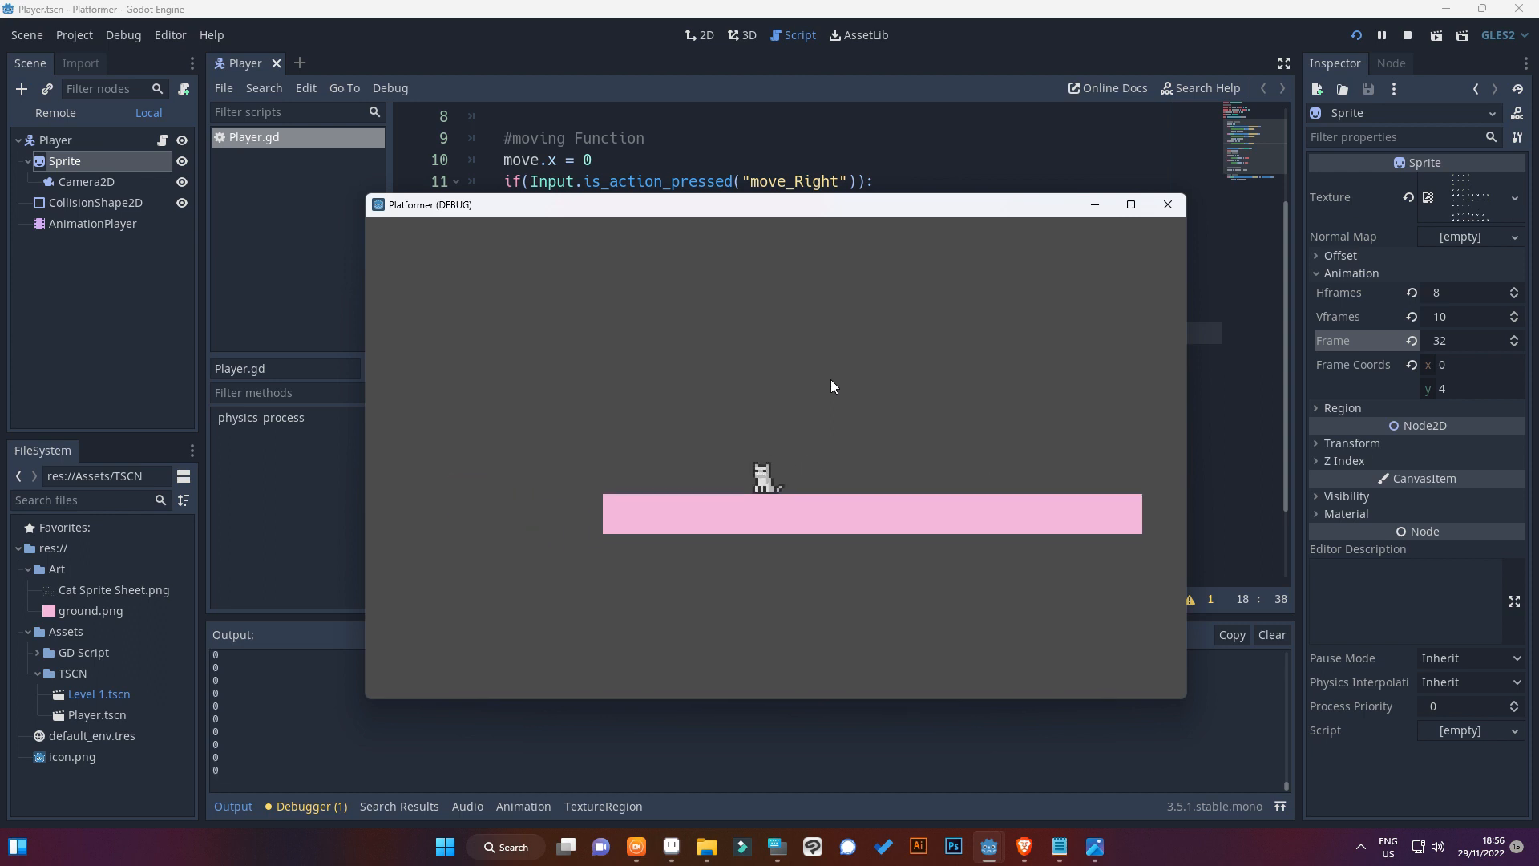
key("Right")
key("Up")
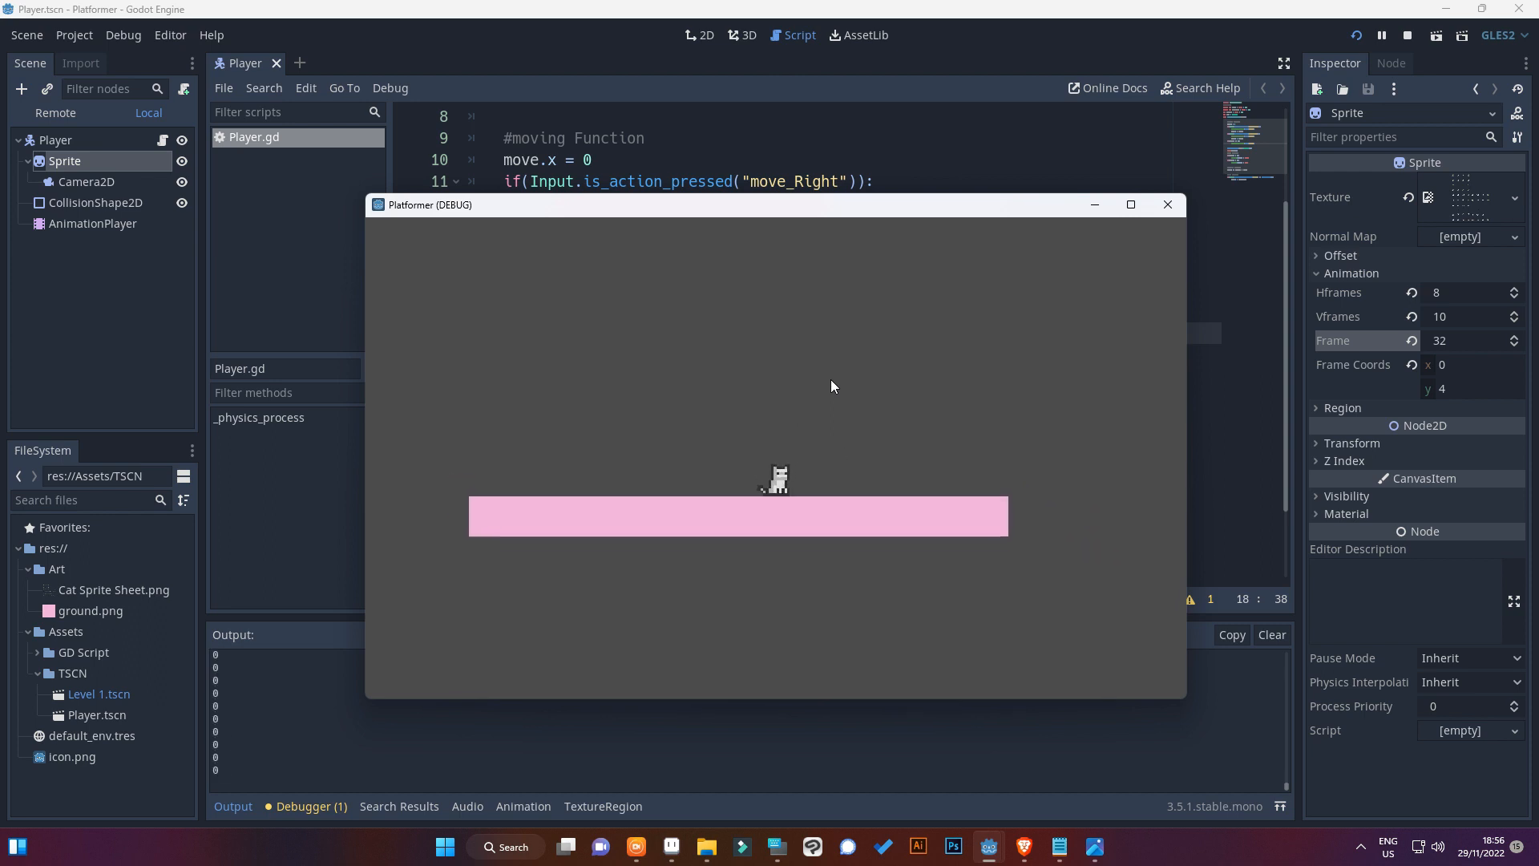
key("Up")
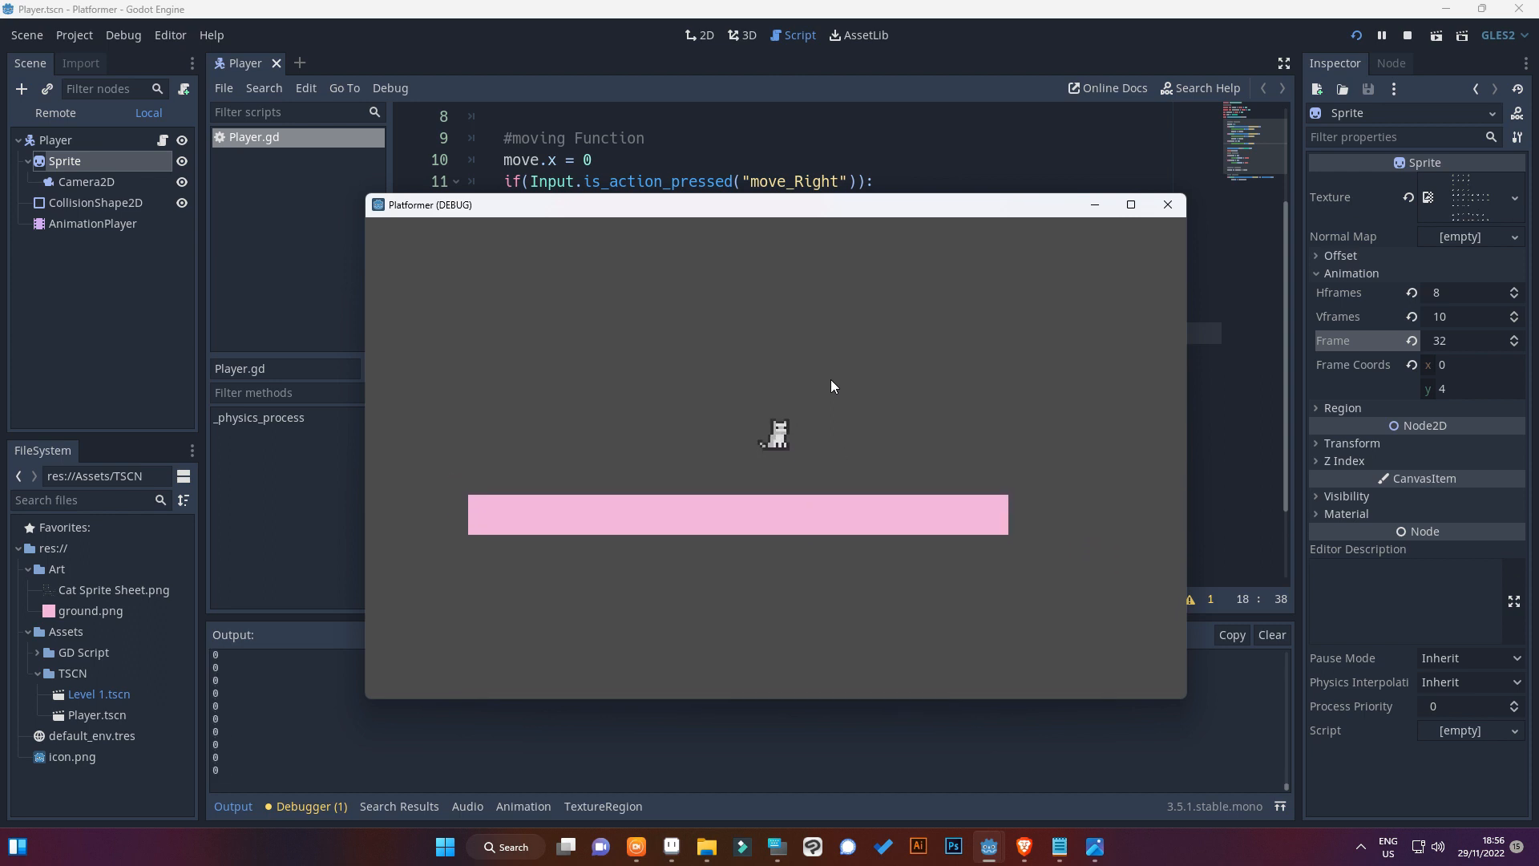
key("Right")
key("Left")
key("Up")
key("Right")
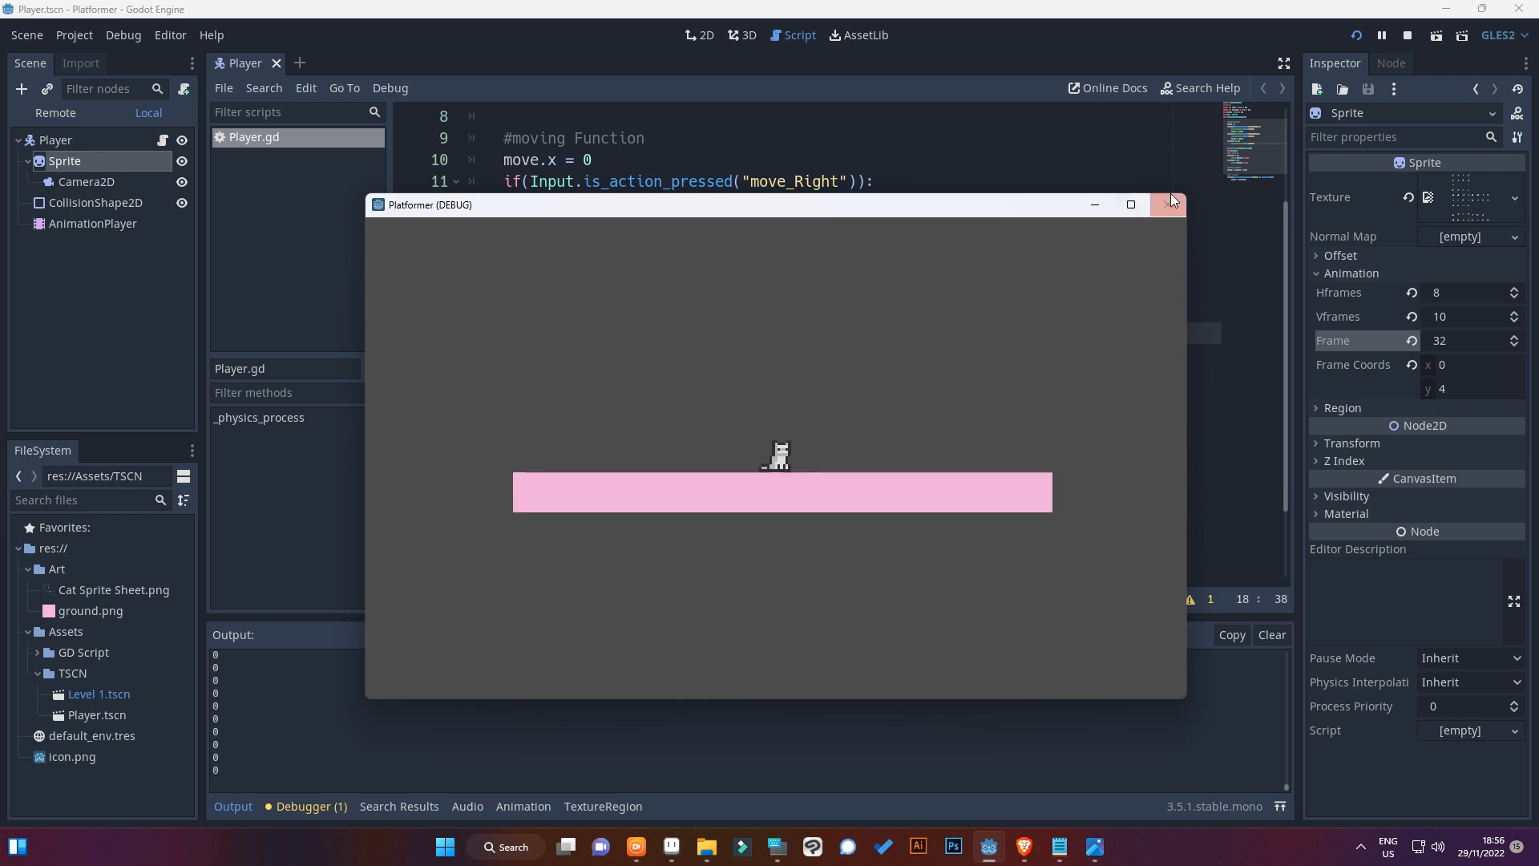
Close the running game and review the movement, flip, gravity and jump code in Player.gd
left_click(1167, 204)
left_click(662, 385)
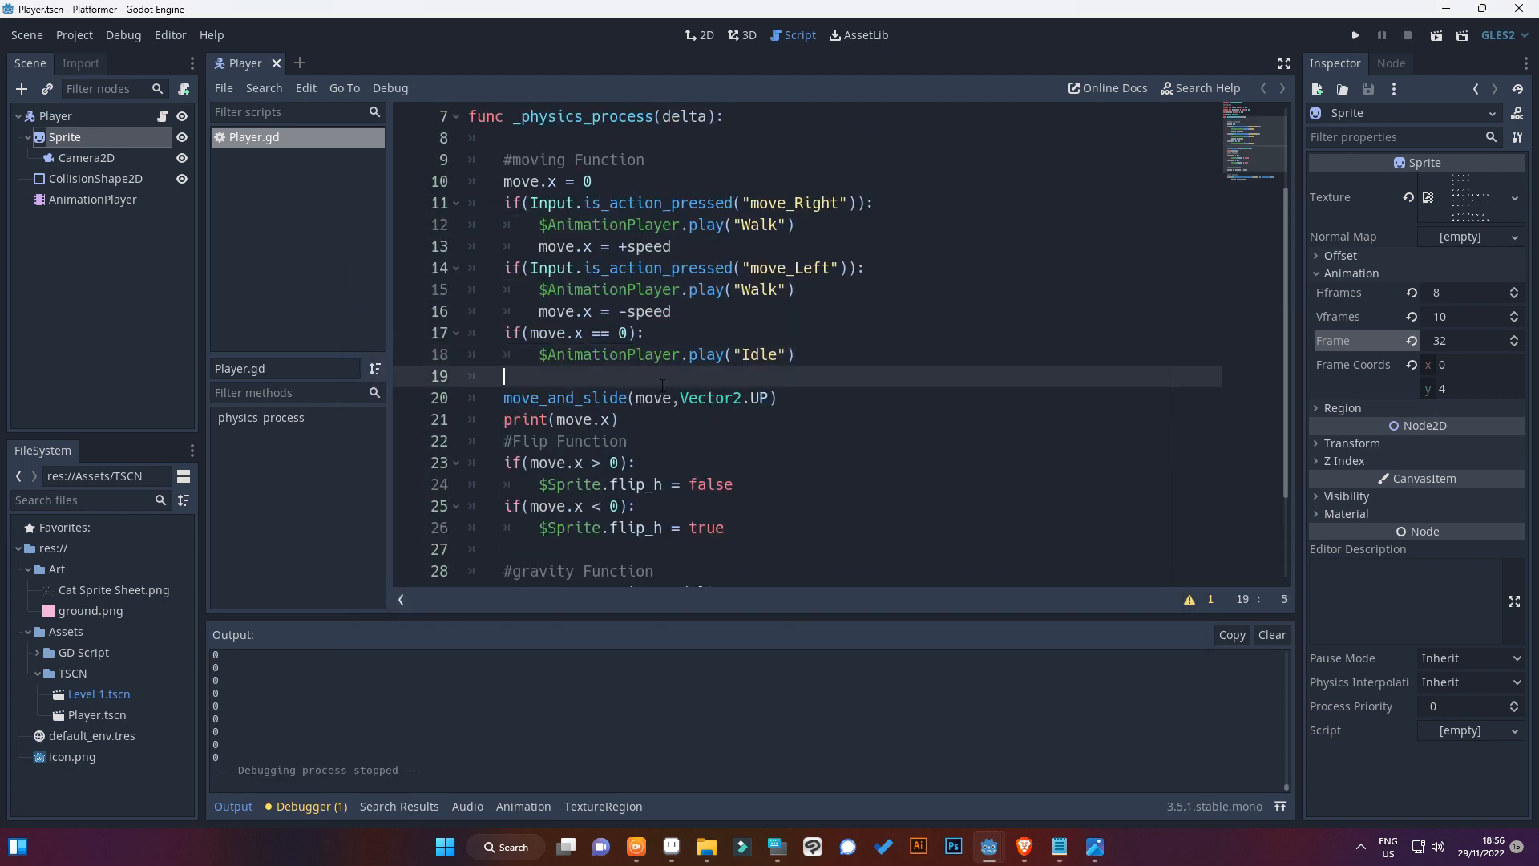
scroll(660, 386, "down", 2)
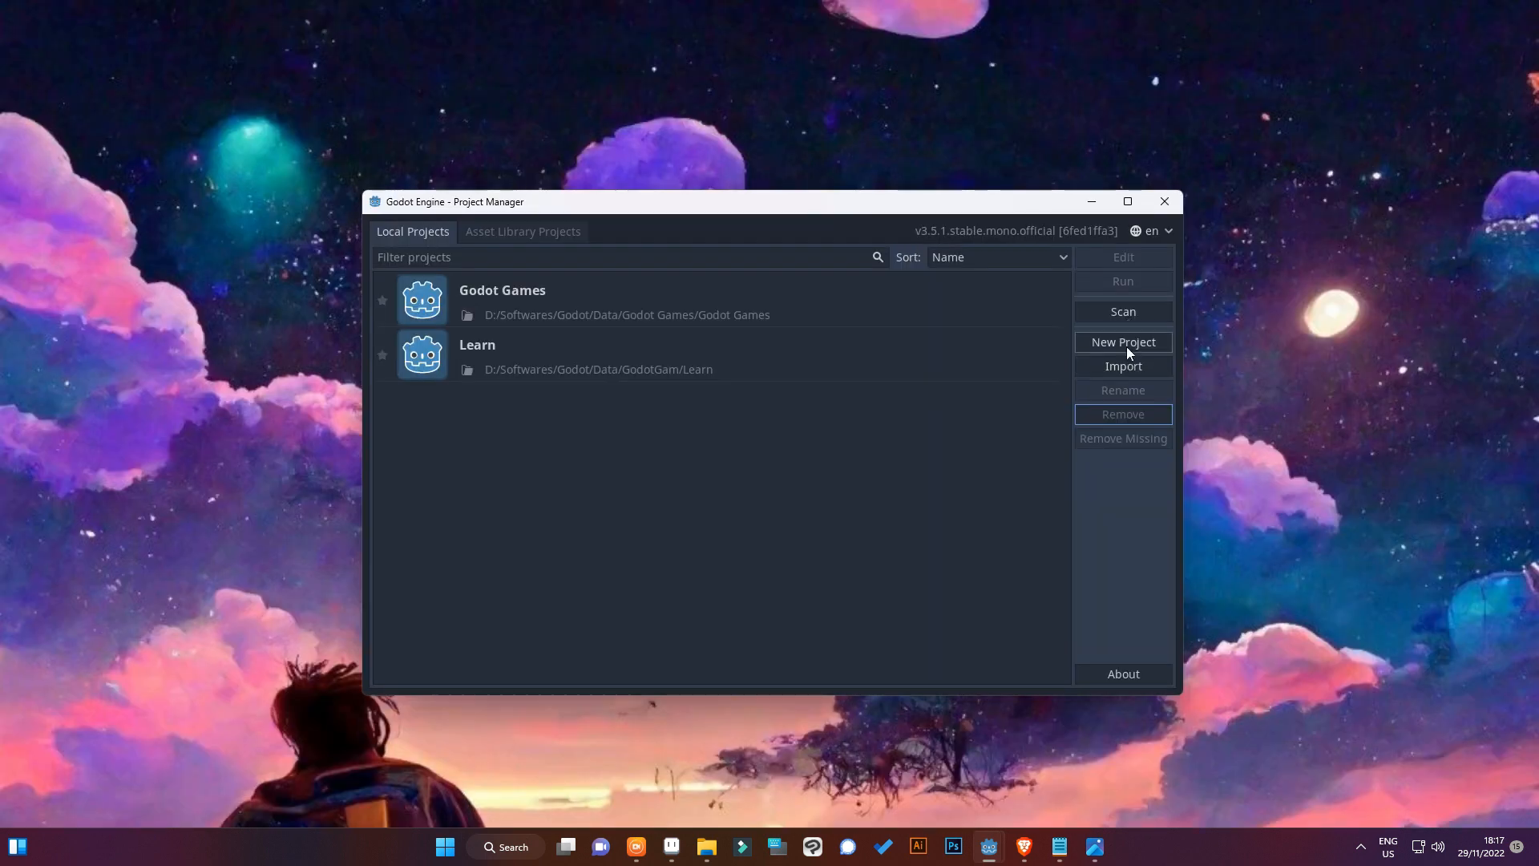
Start a new project and browse to D:/Softwares/Godot/Data/GodotGam for its location
left_click(1127, 345)
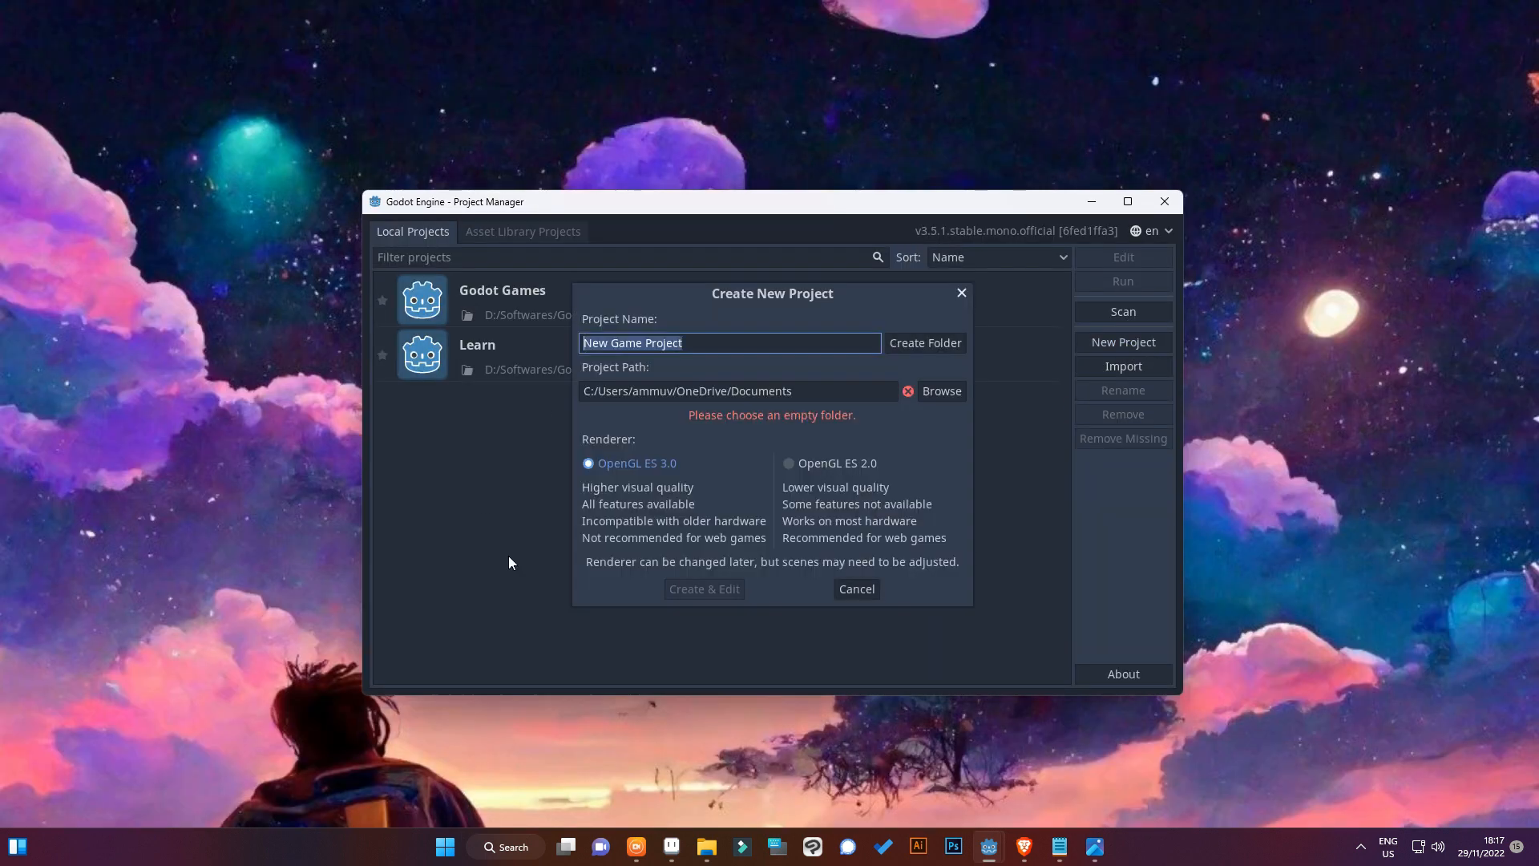
left_click(946, 396)
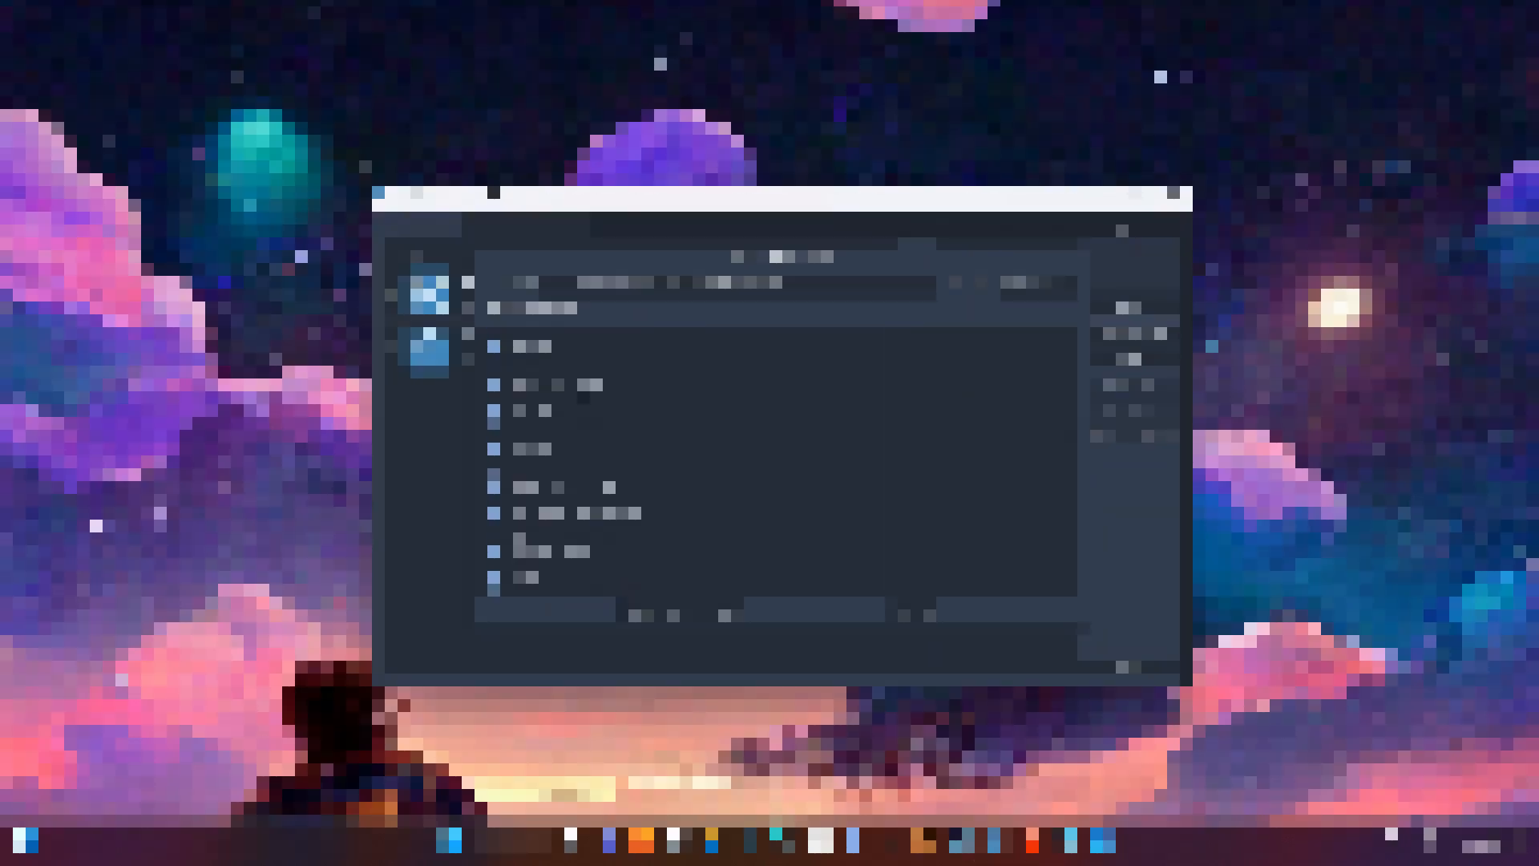
double_click(510, 368)
double_click(529, 341)
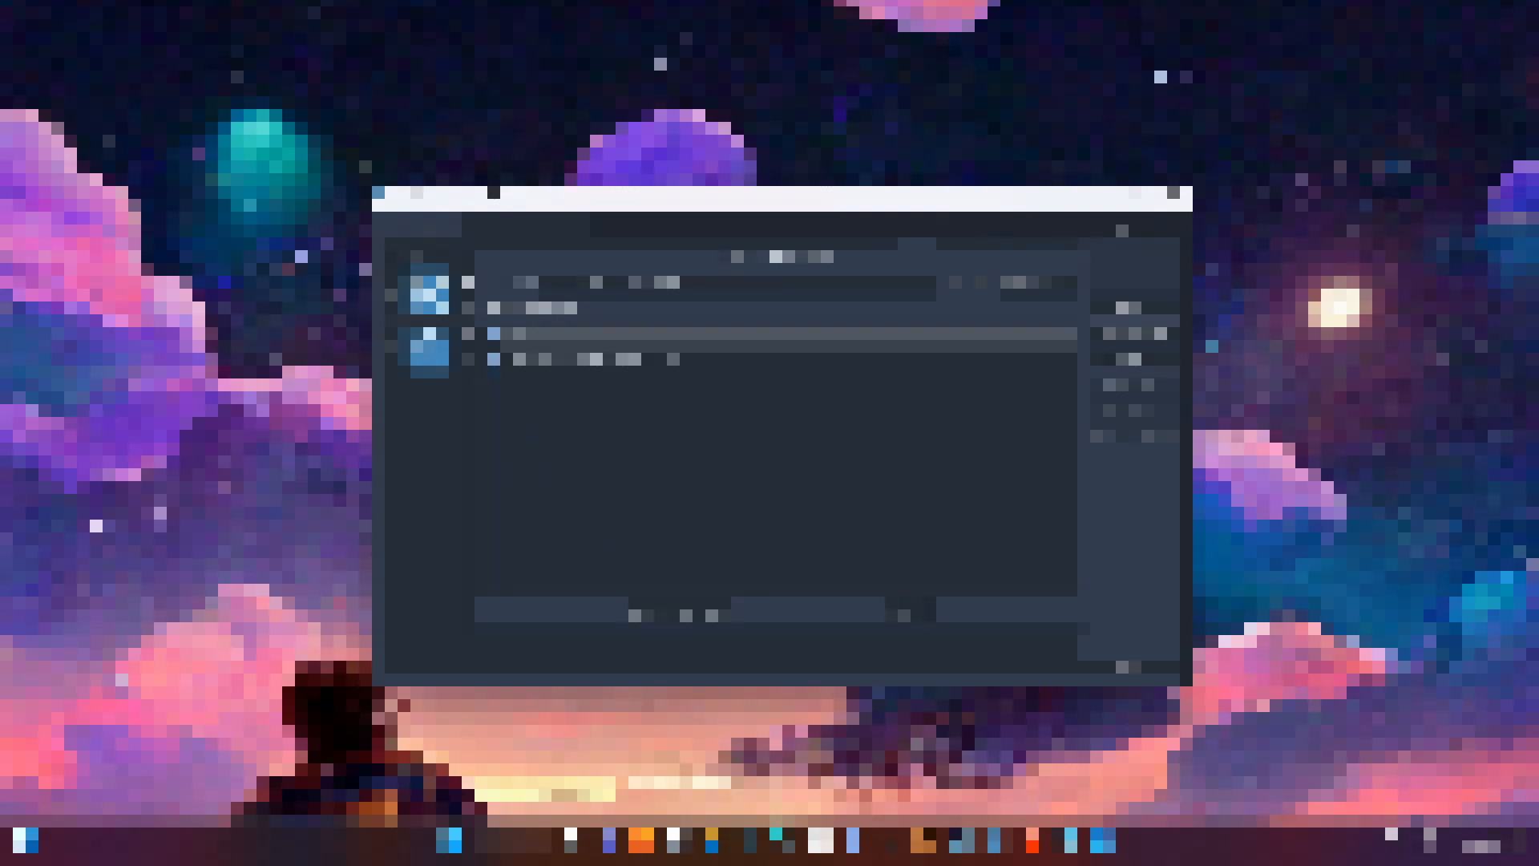
double_click(532, 341)
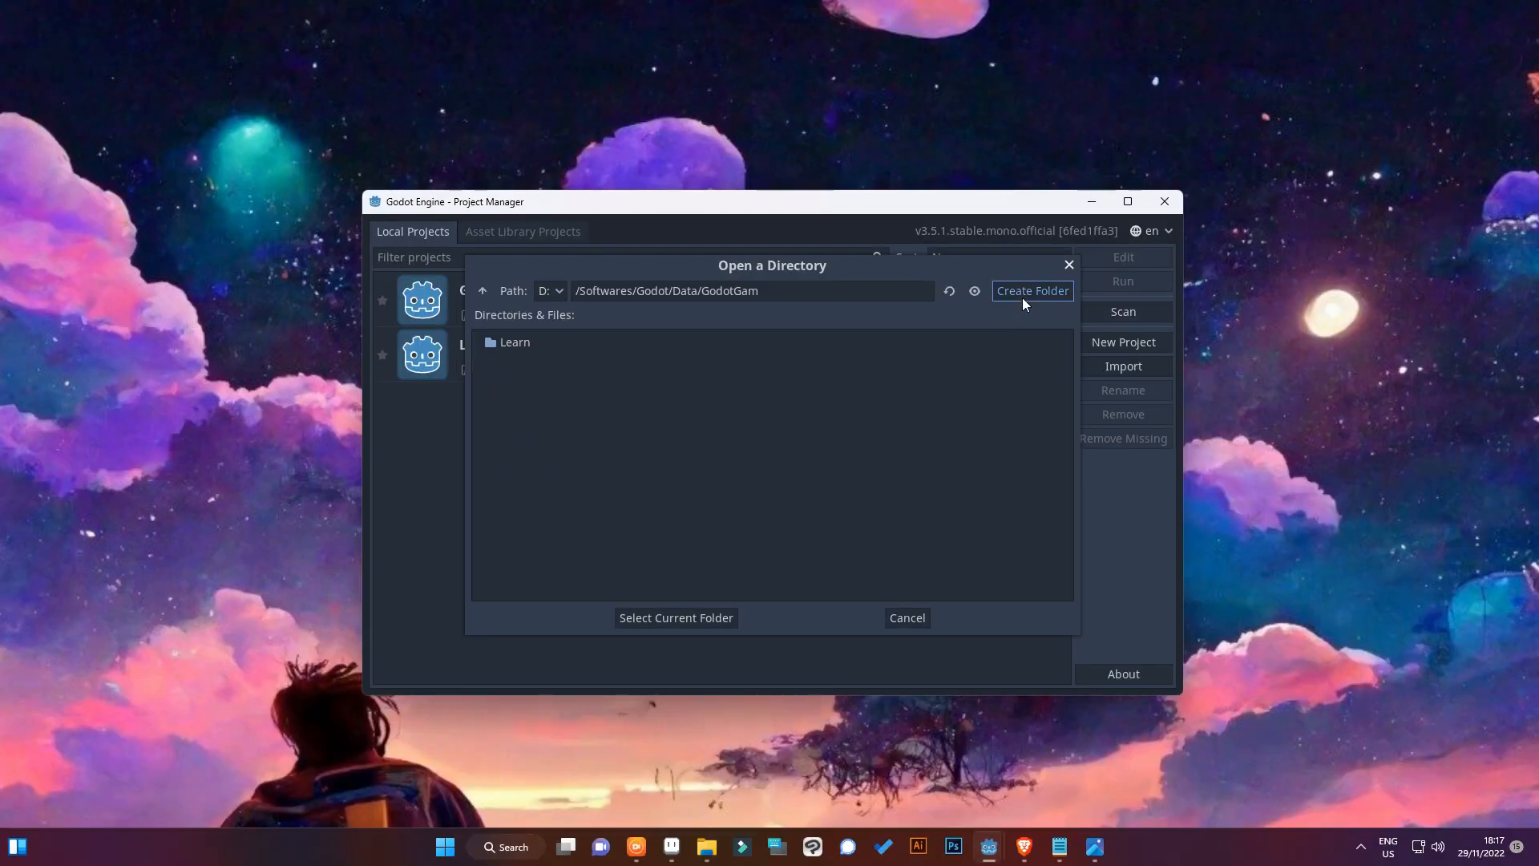
Make a Platformer folder, use it as the project path and create the project with the OpenGL ES 3.0 renderer
left_click(1022, 292)
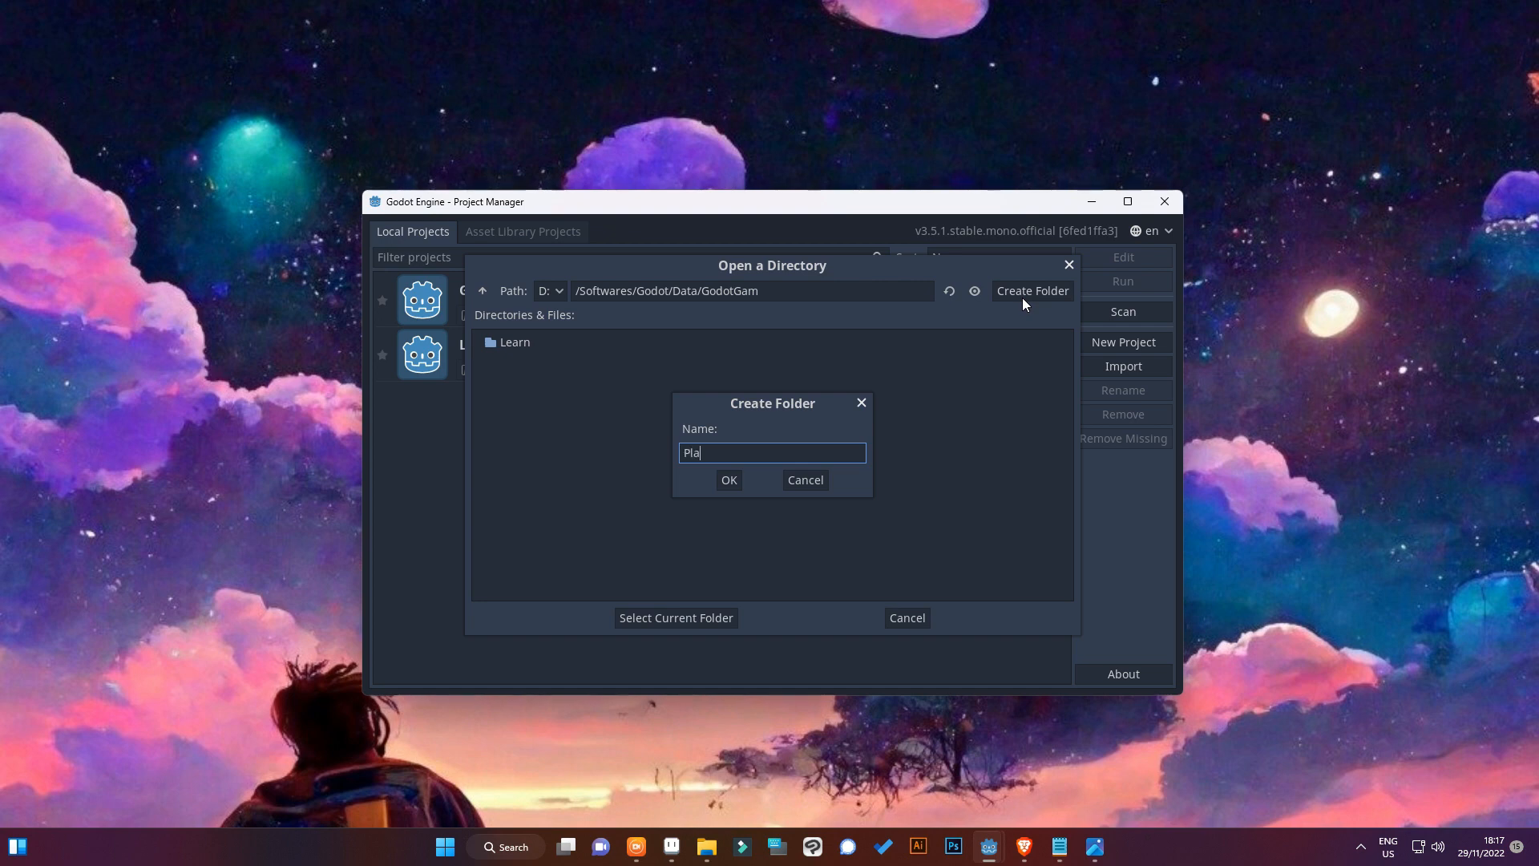
left_click(726, 478)
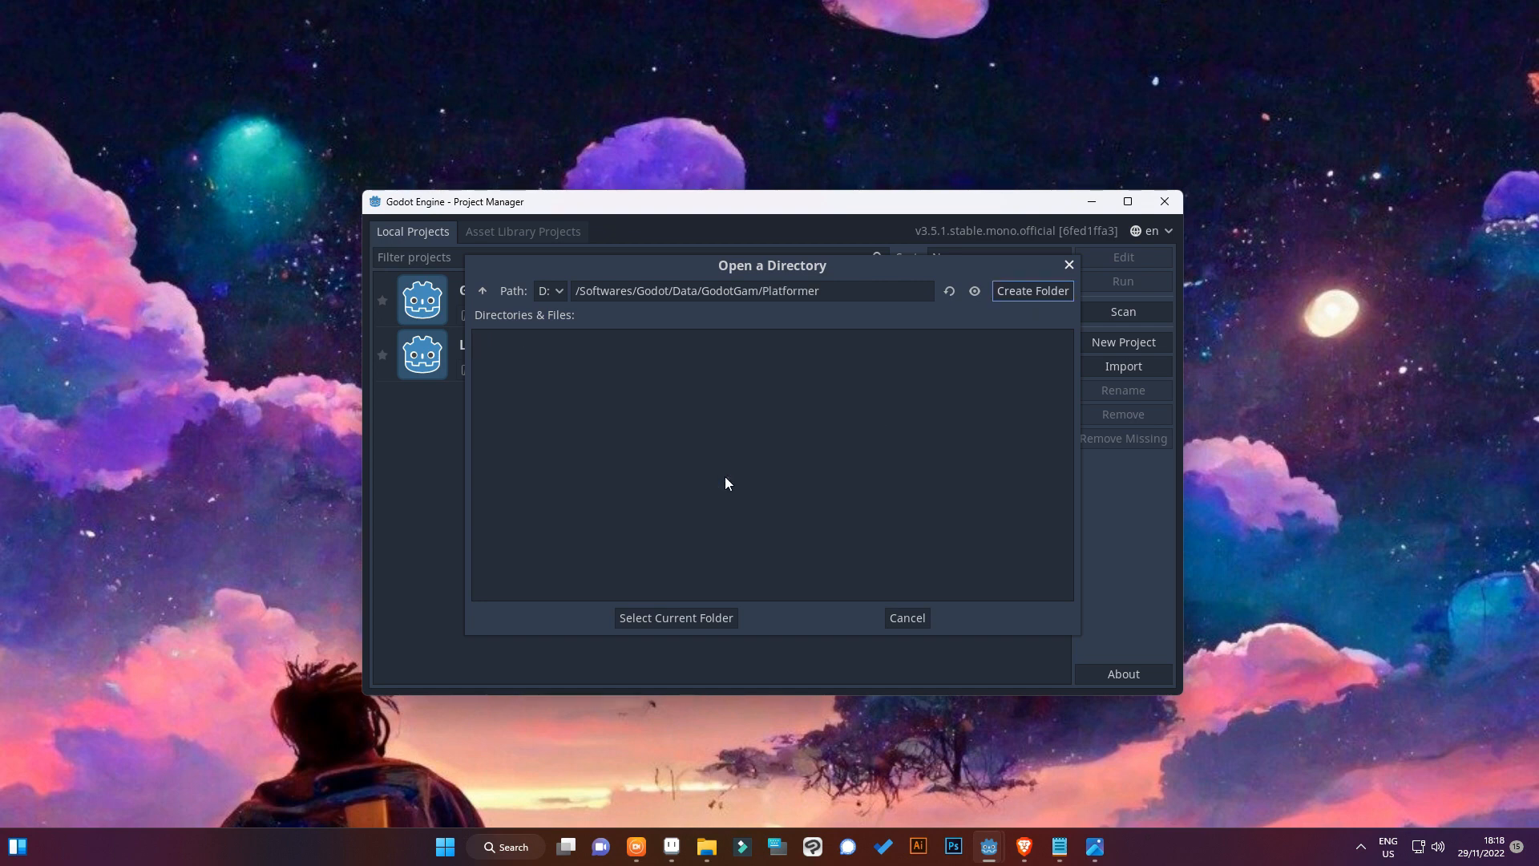
left_click(648, 618)
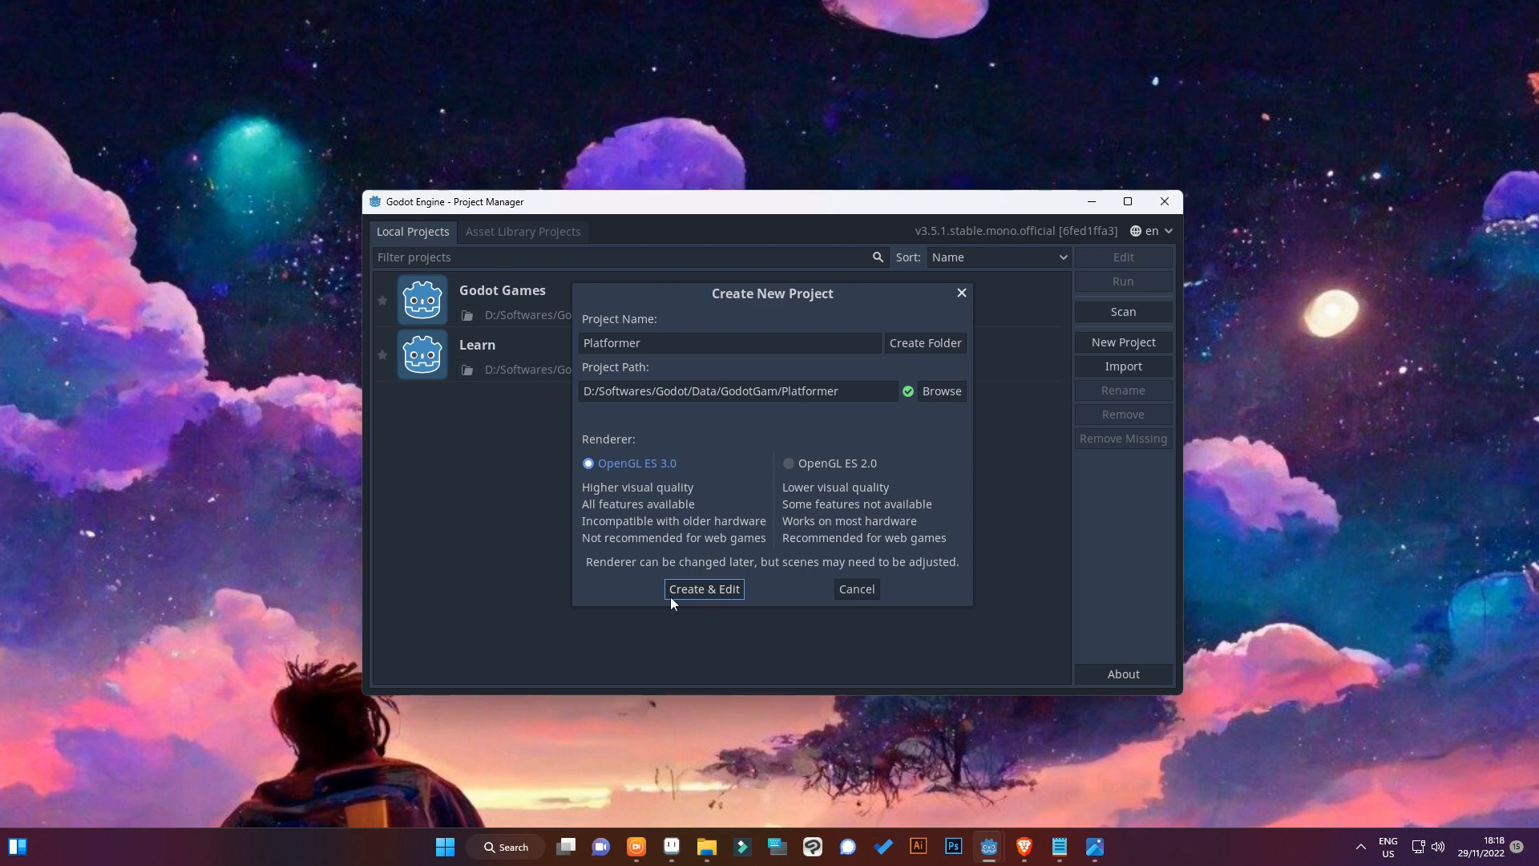
left_click(703, 589)
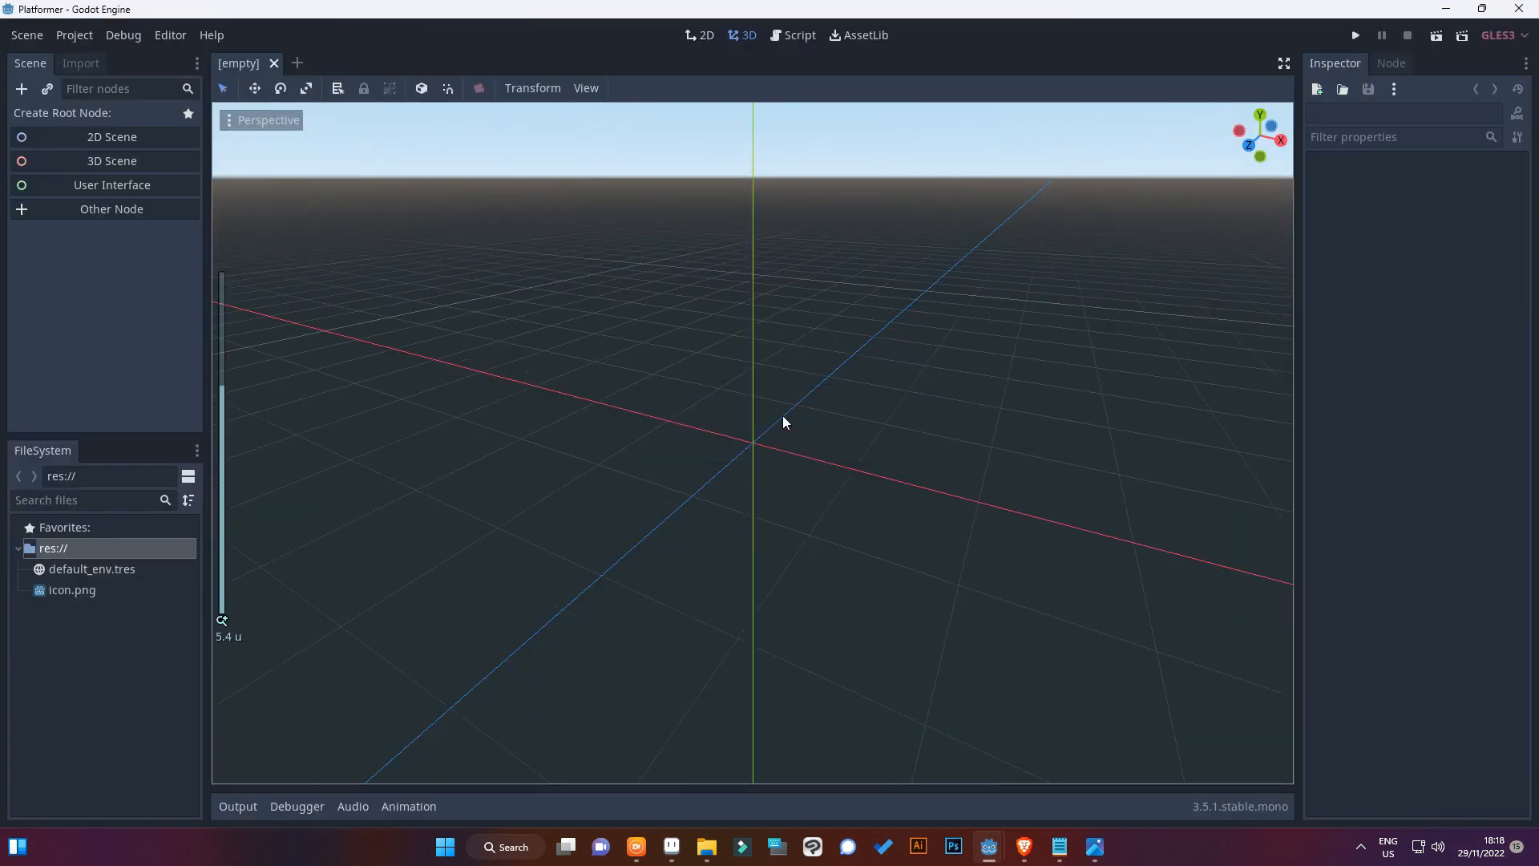
Switch to the 2D workspace and create a 2D scene with a Node2D root
left_click(699, 35)
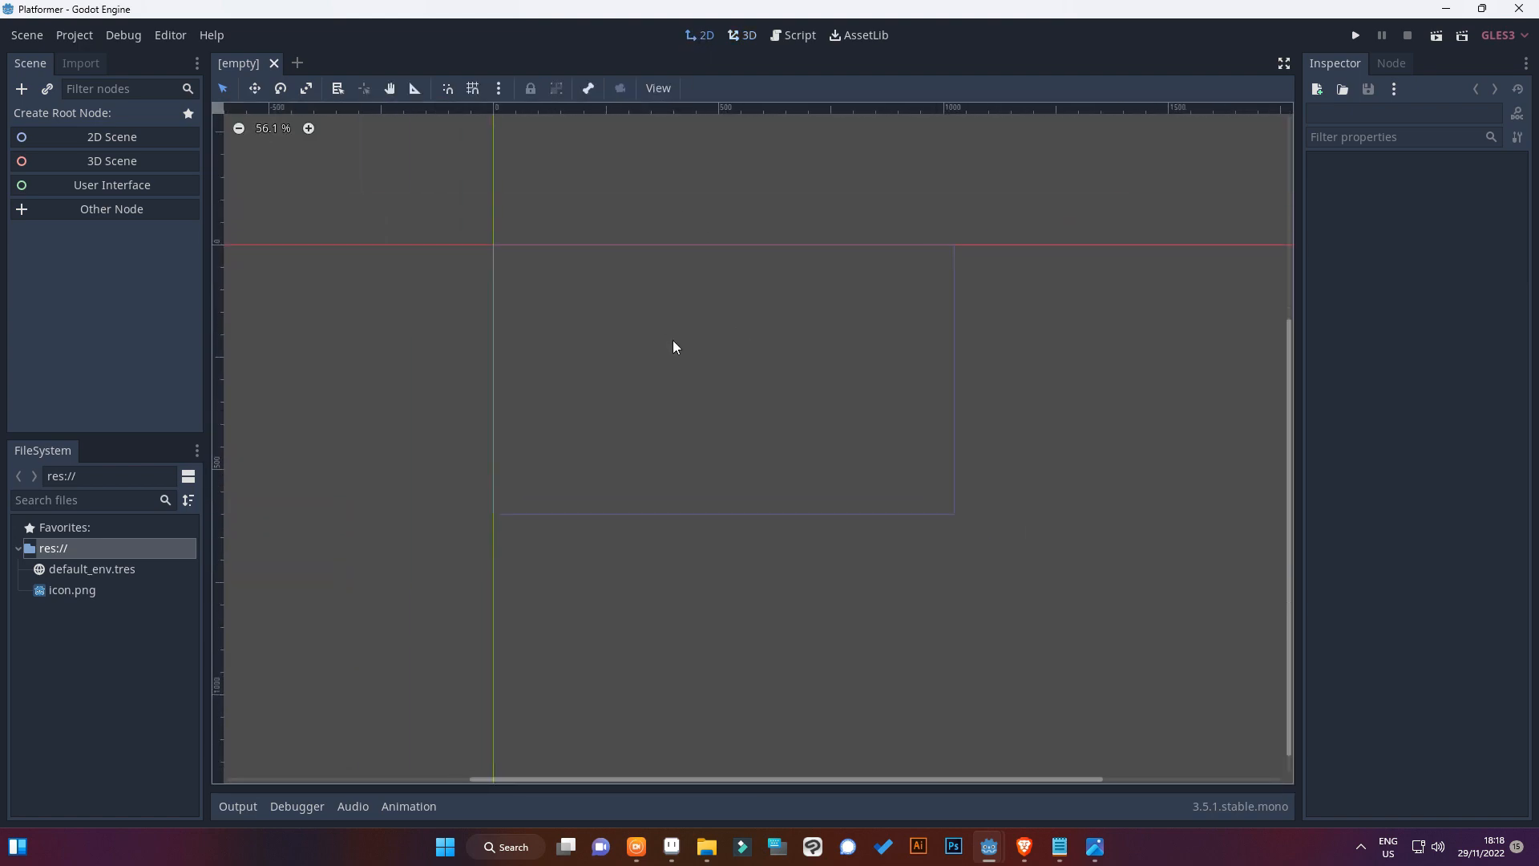
left_click(108, 138)
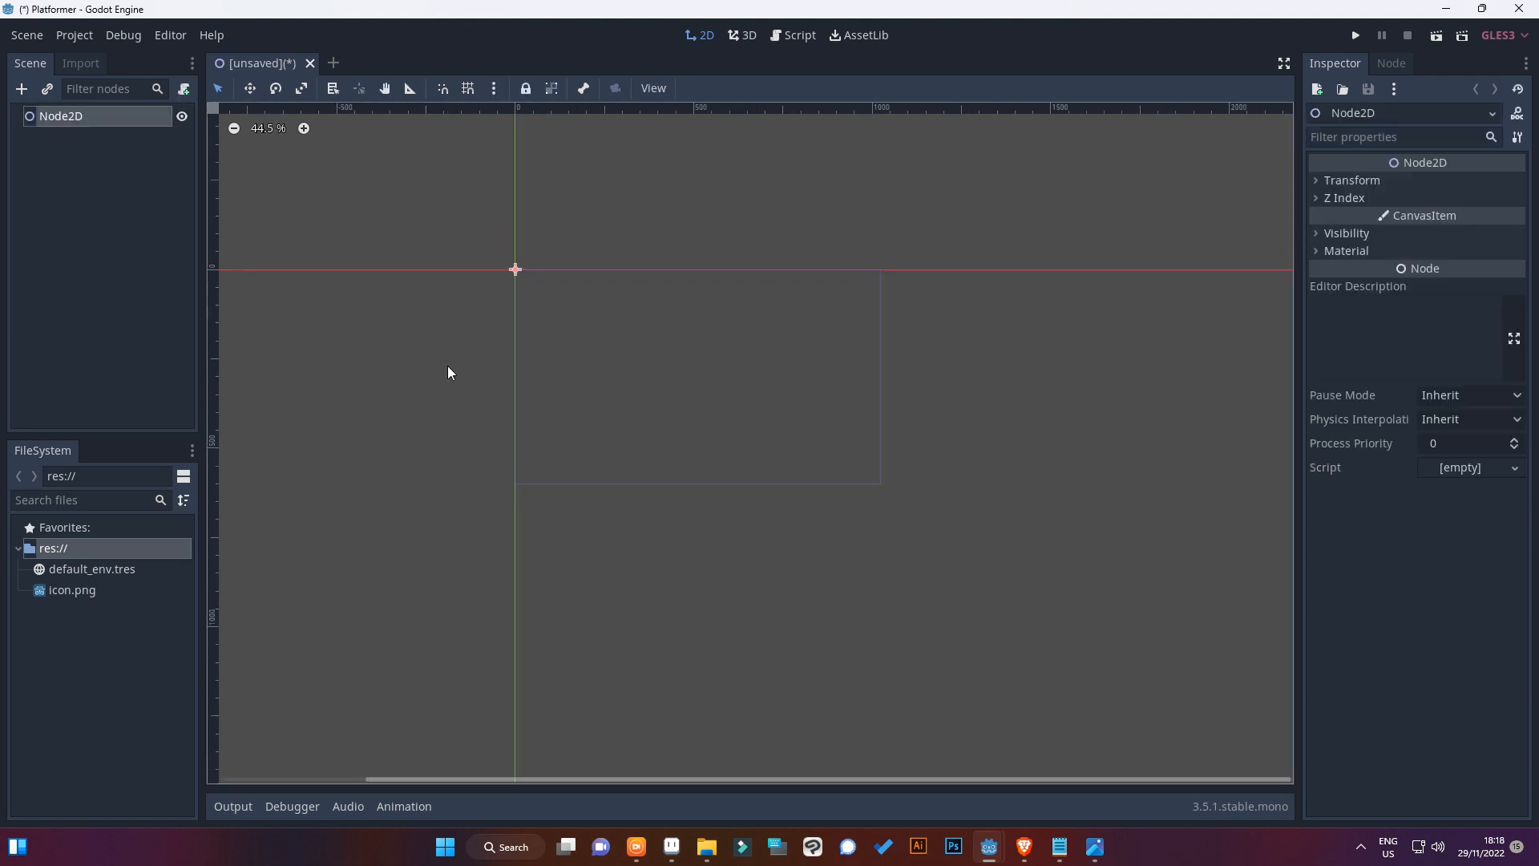
scroll(508, 360, "up", 11)
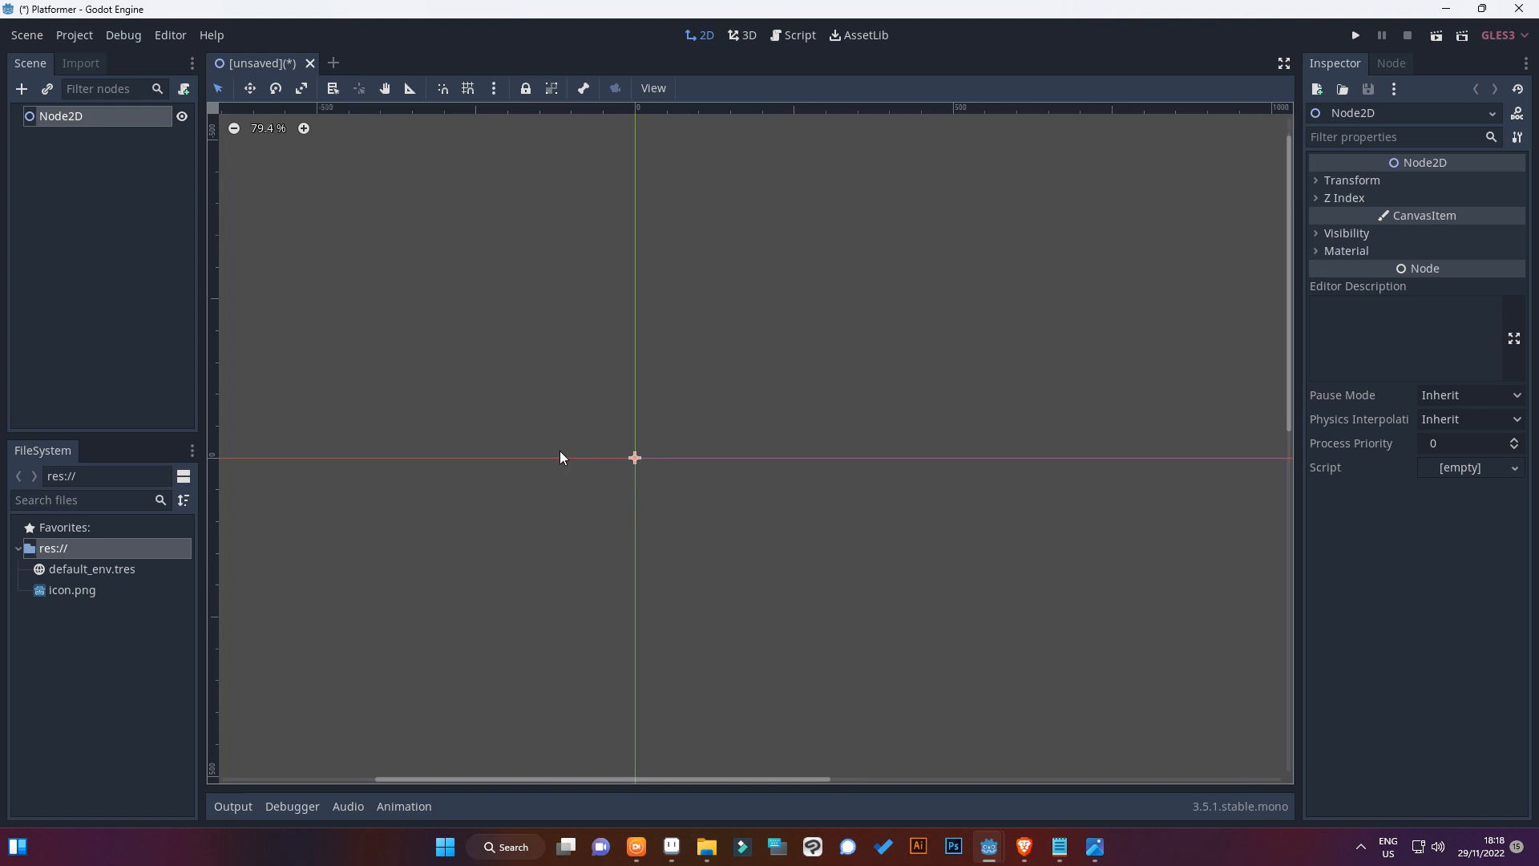
Create a folder named Art in the project's res:// directory
left_click(22, 547)
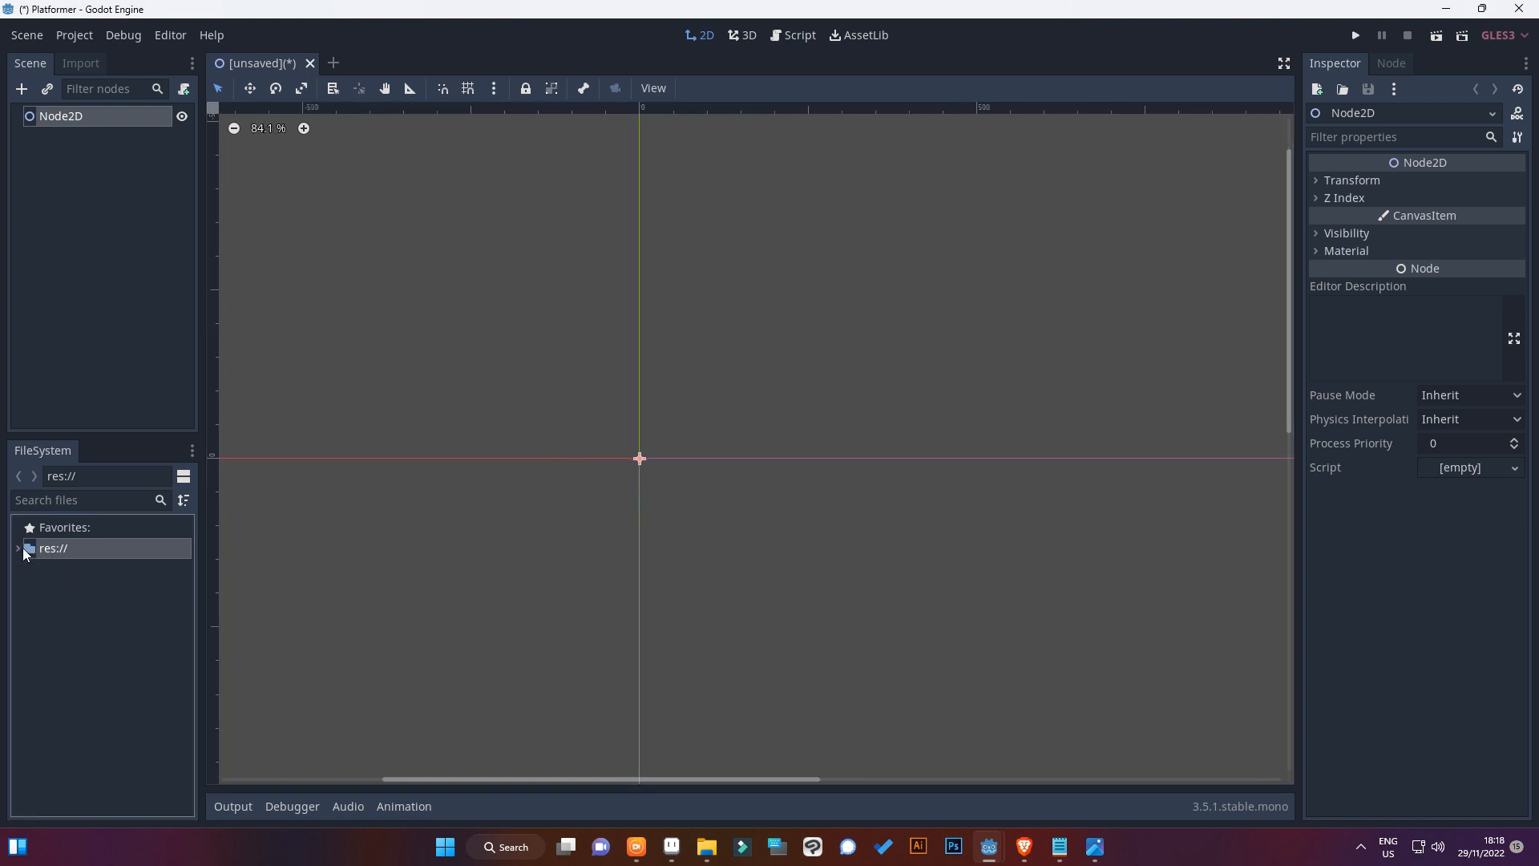
left_click(28, 547)
right_click(32, 546)
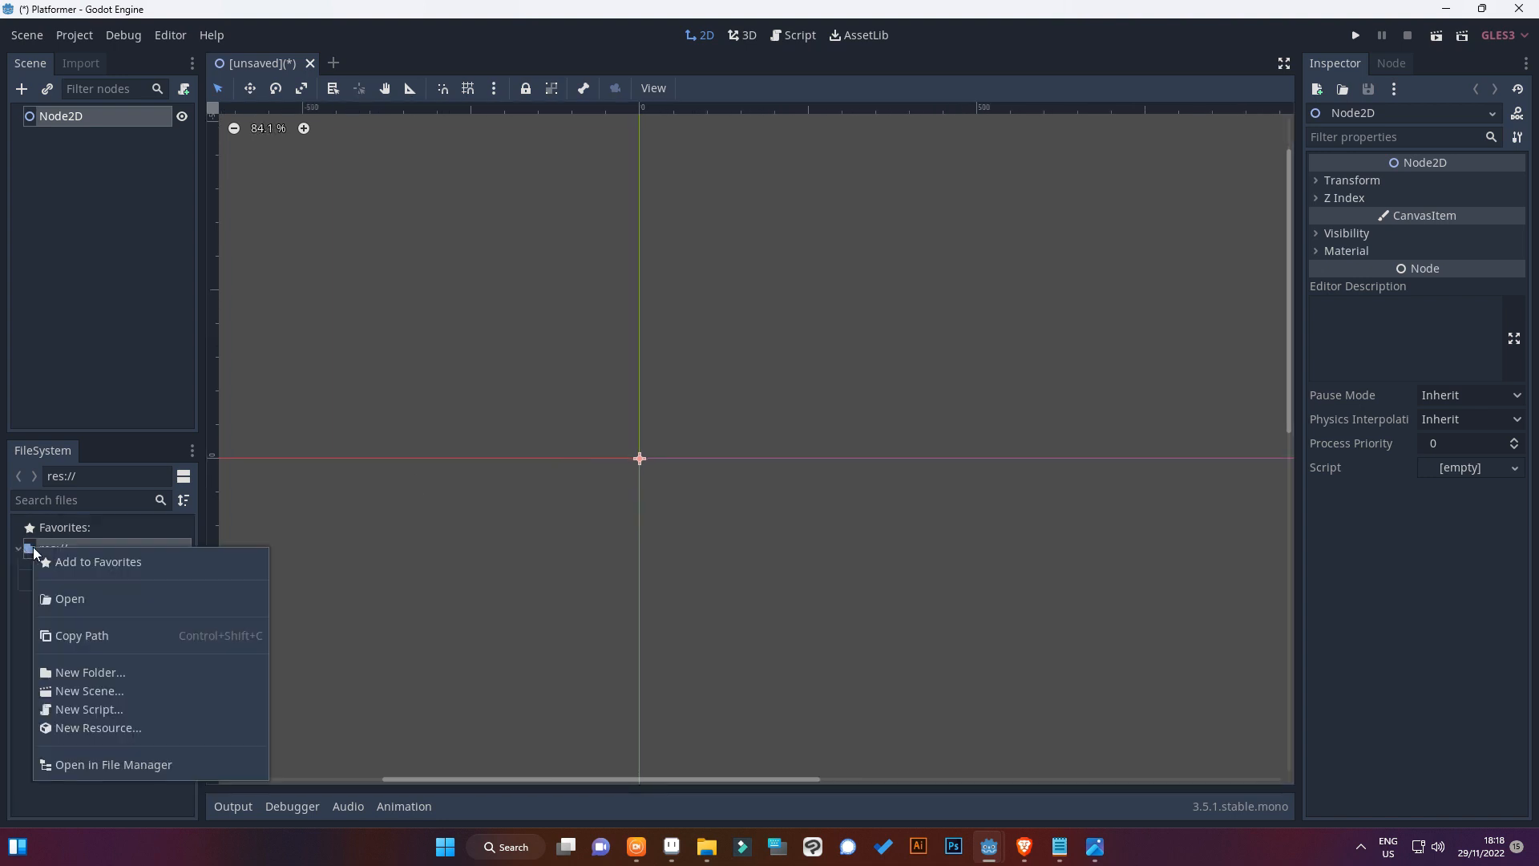
left_click(87, 672)
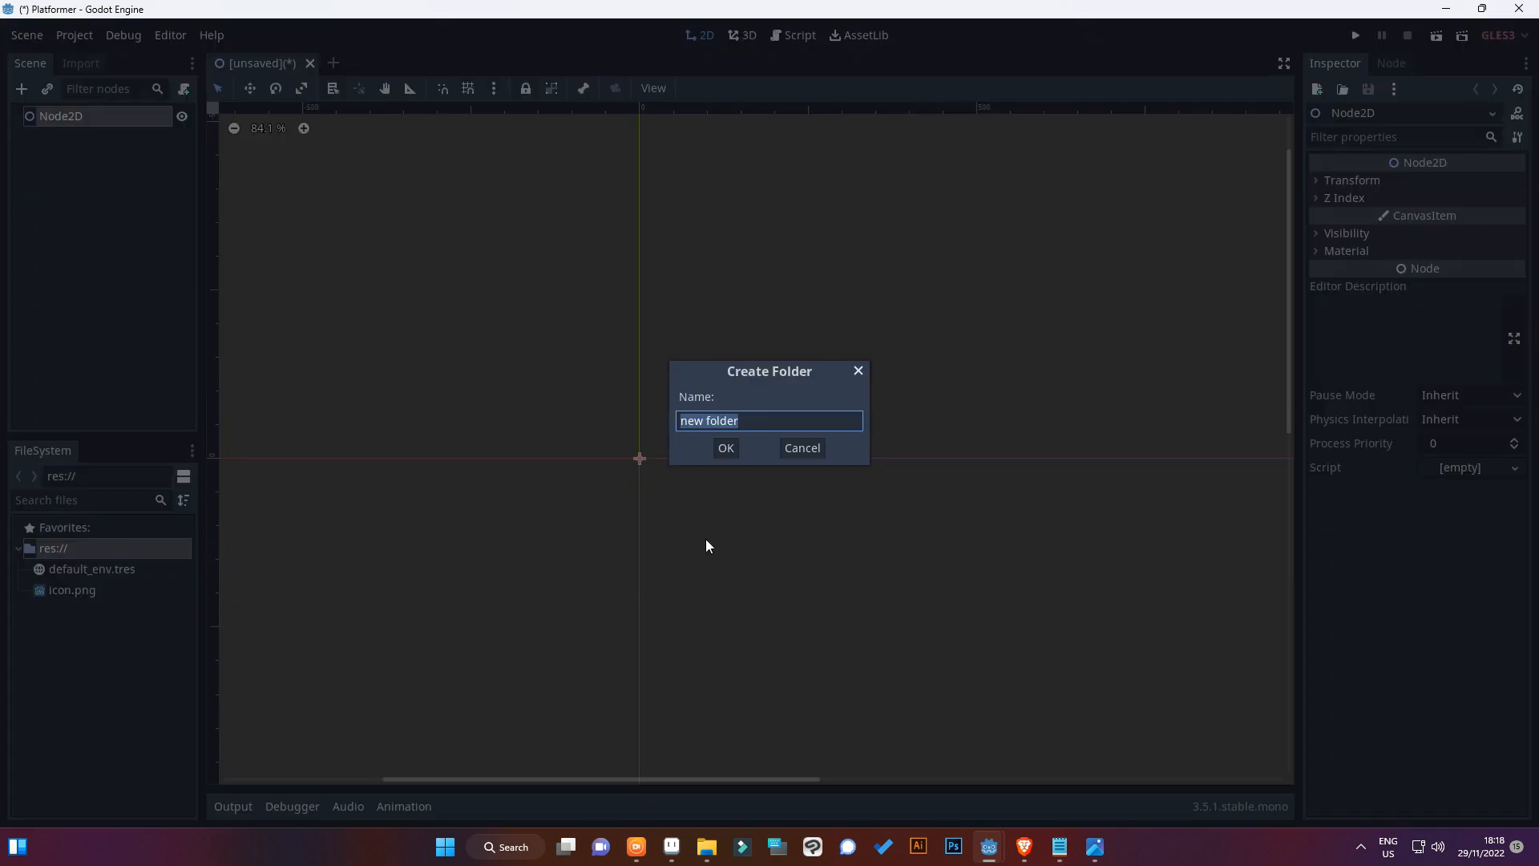
type("Art")
left_click(725, 447)
Import the Cat Sprite Sheet image from File Explorer's Sprites folder into the Art folder and expand that folder
left_click(48, 570)
left_click_drag(1070, 63, 1075, 115)
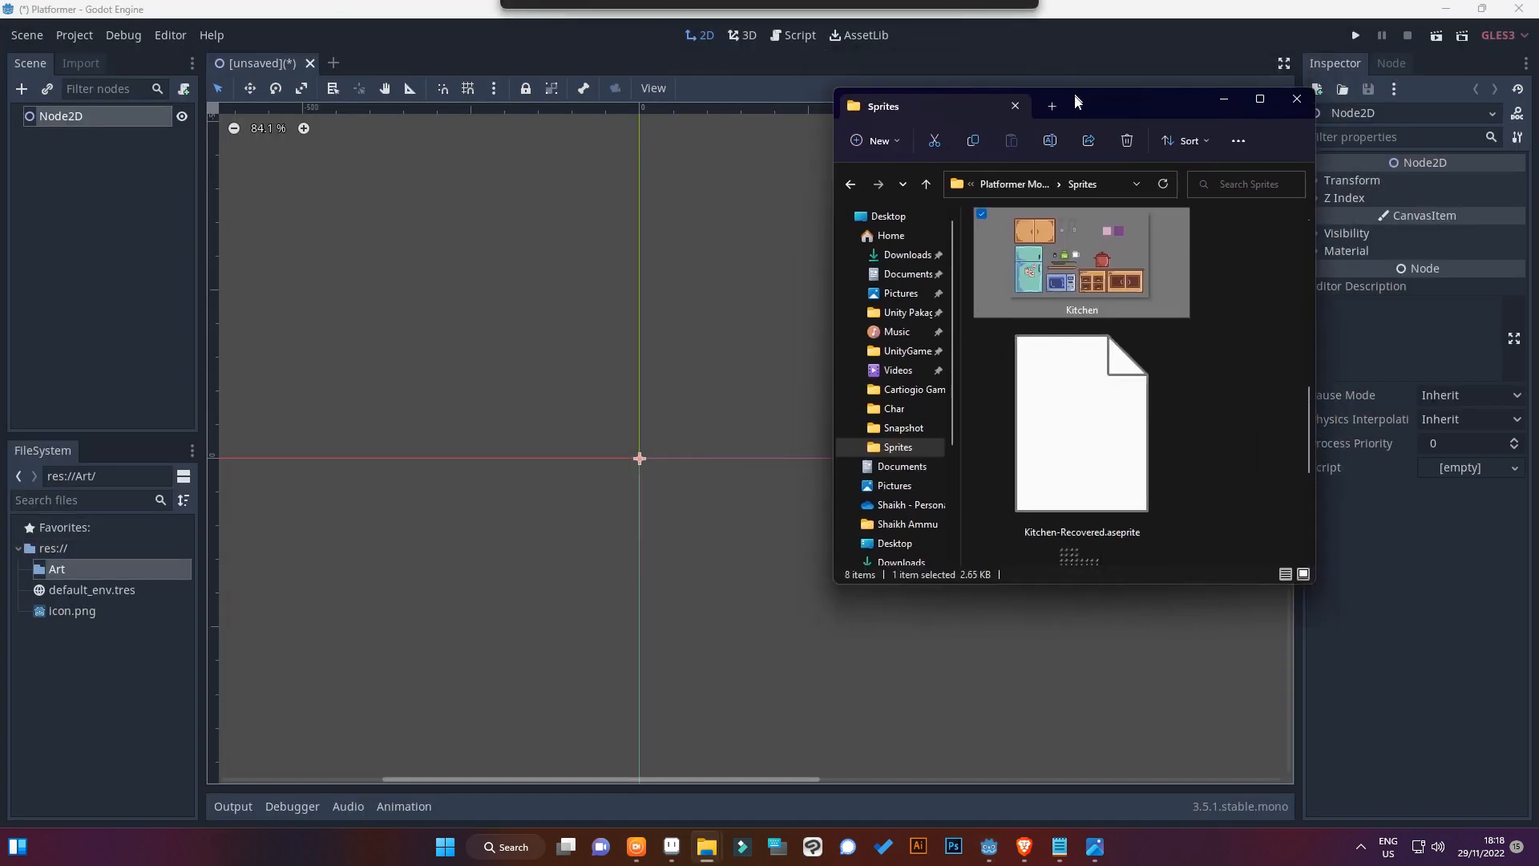
scroll(1045, 266, "up", 5)
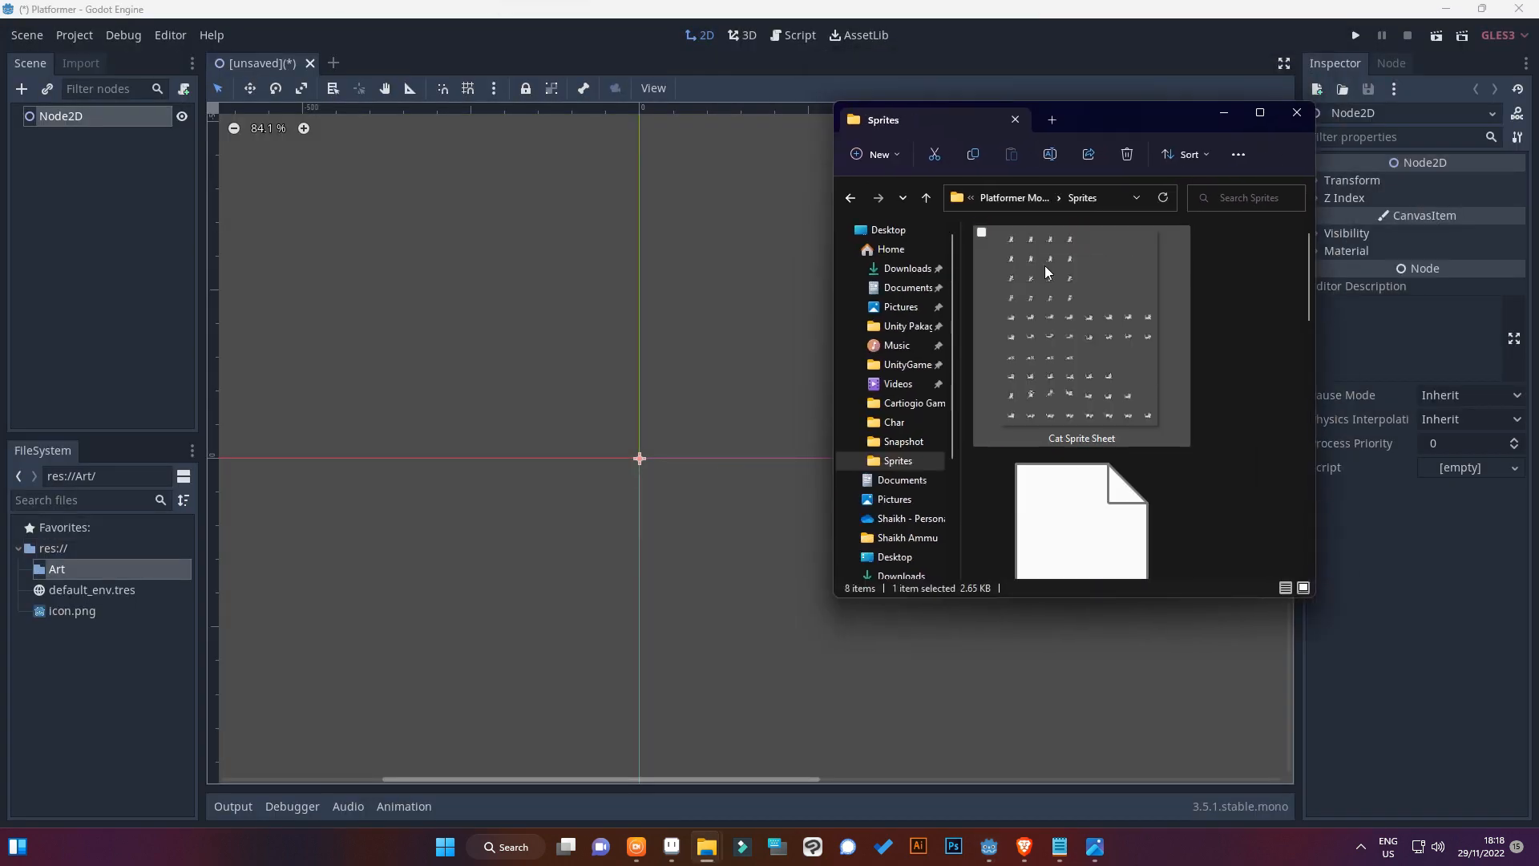
left_click_drag(1048, 266, 242, 557)
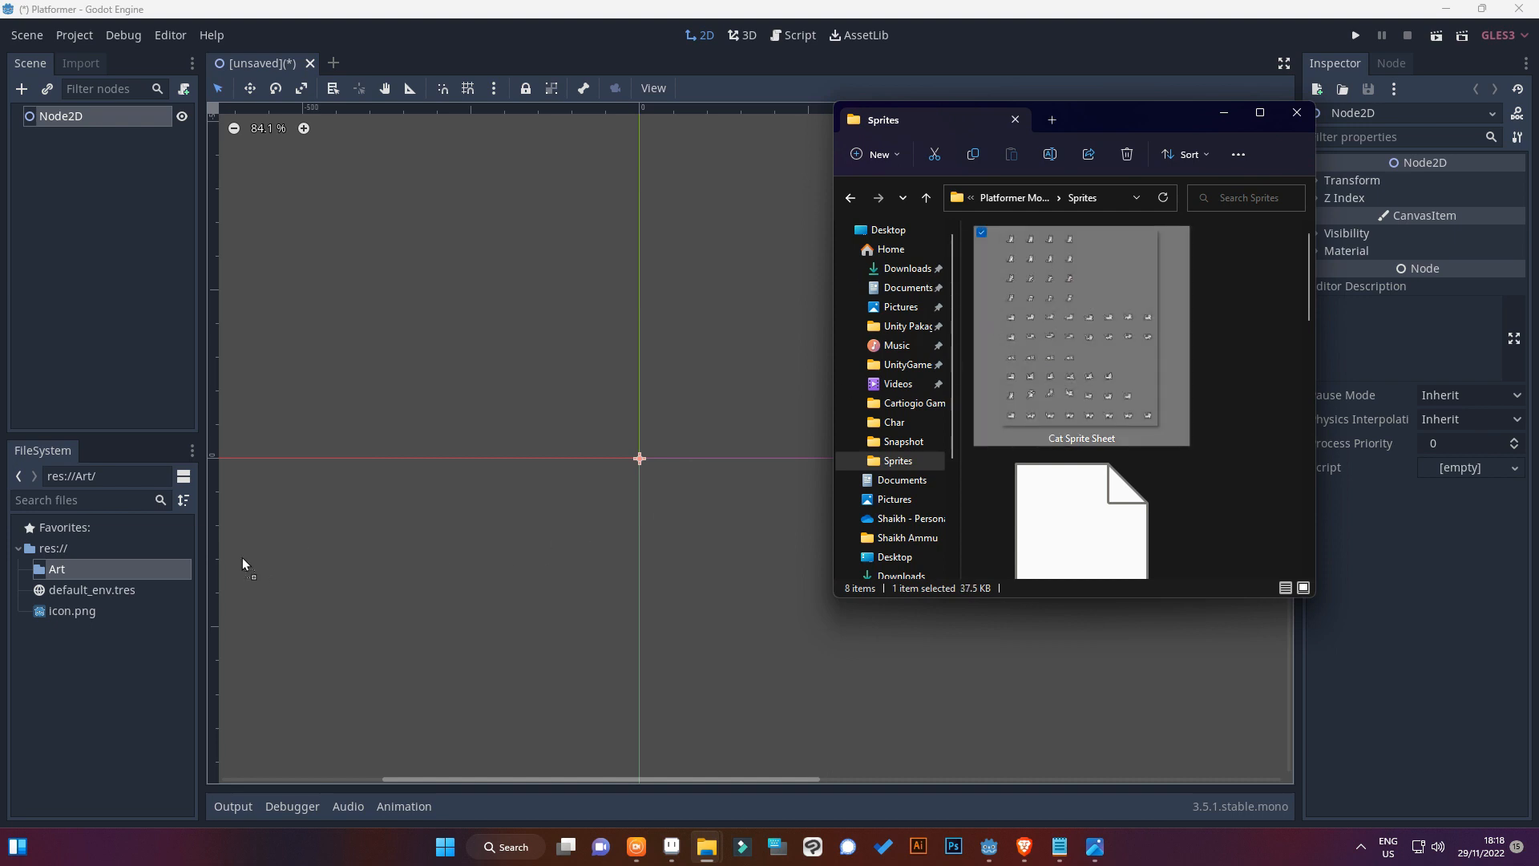
left_click(89, 569)
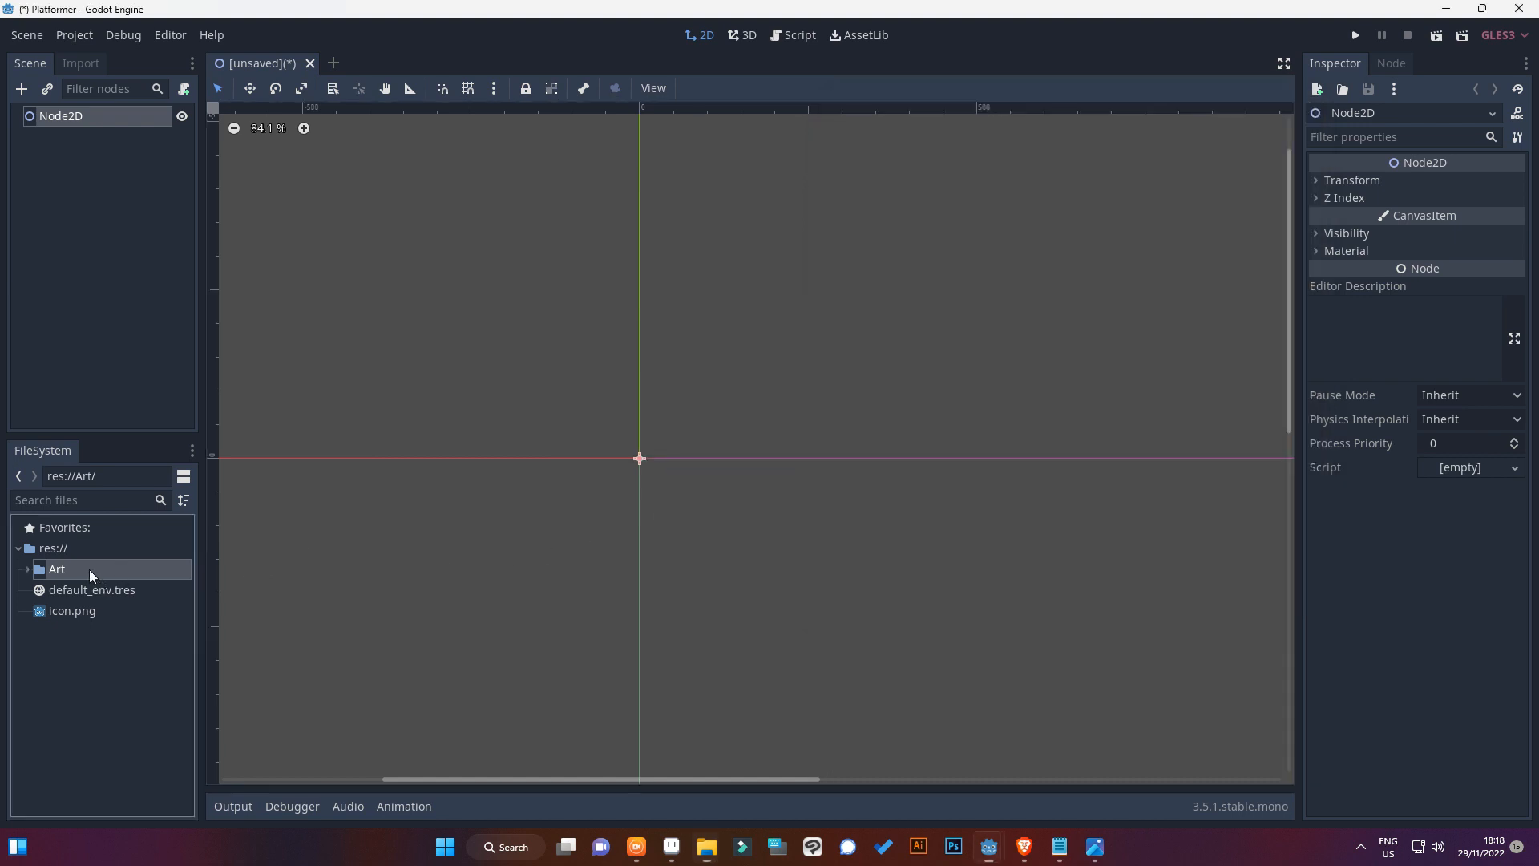
left_click(27, 567)
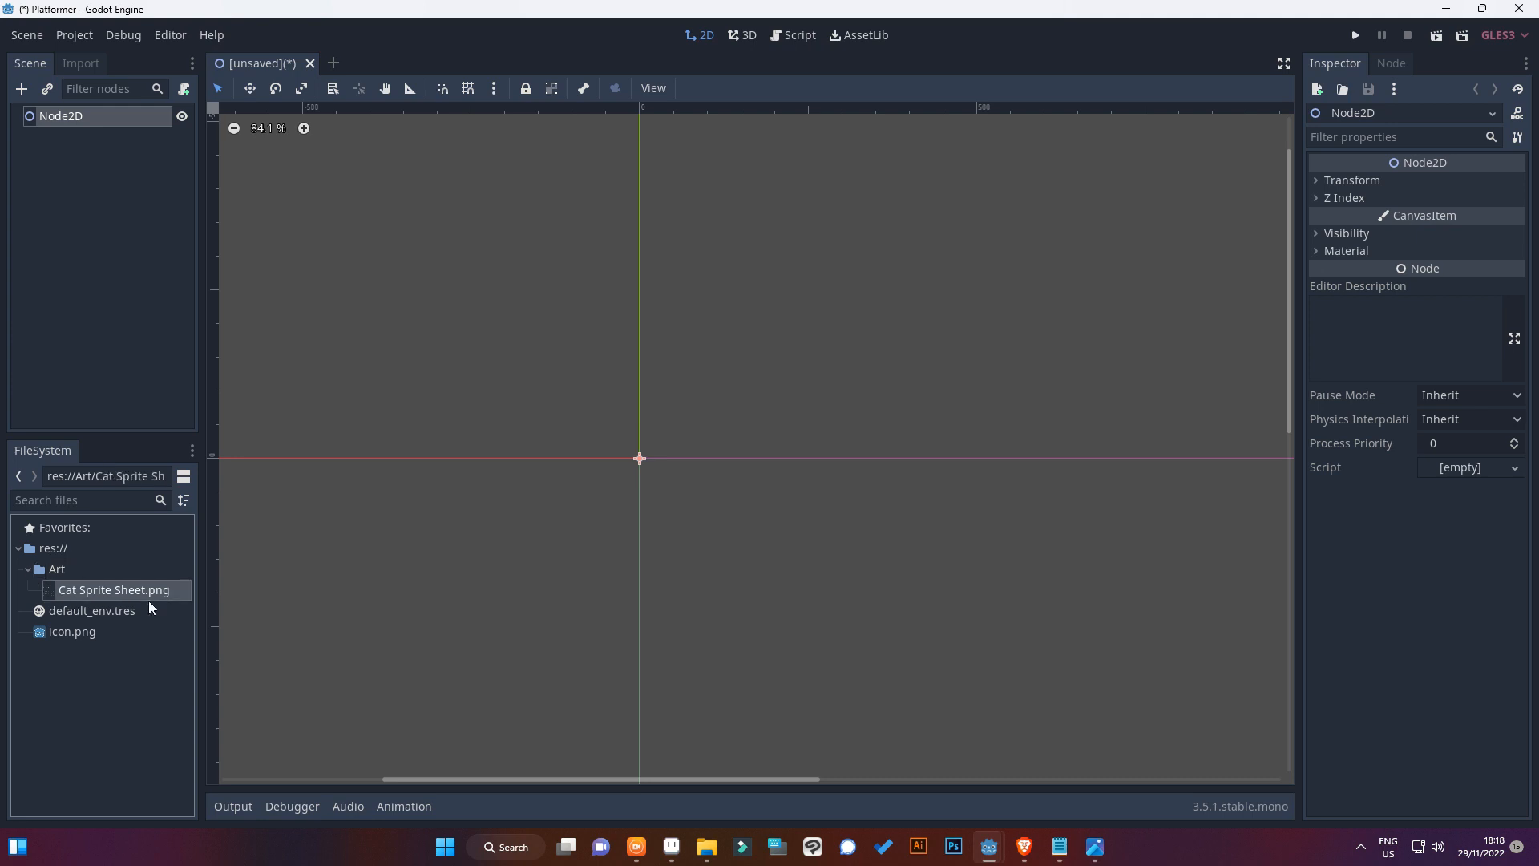
Place Cat Sprite Sheet.png near the scene origin under Node2D and examine the sharpness of its cat frames up close
left_click_drag(145, 591, 654, 446)
scroll(652, 454, "up", 12)
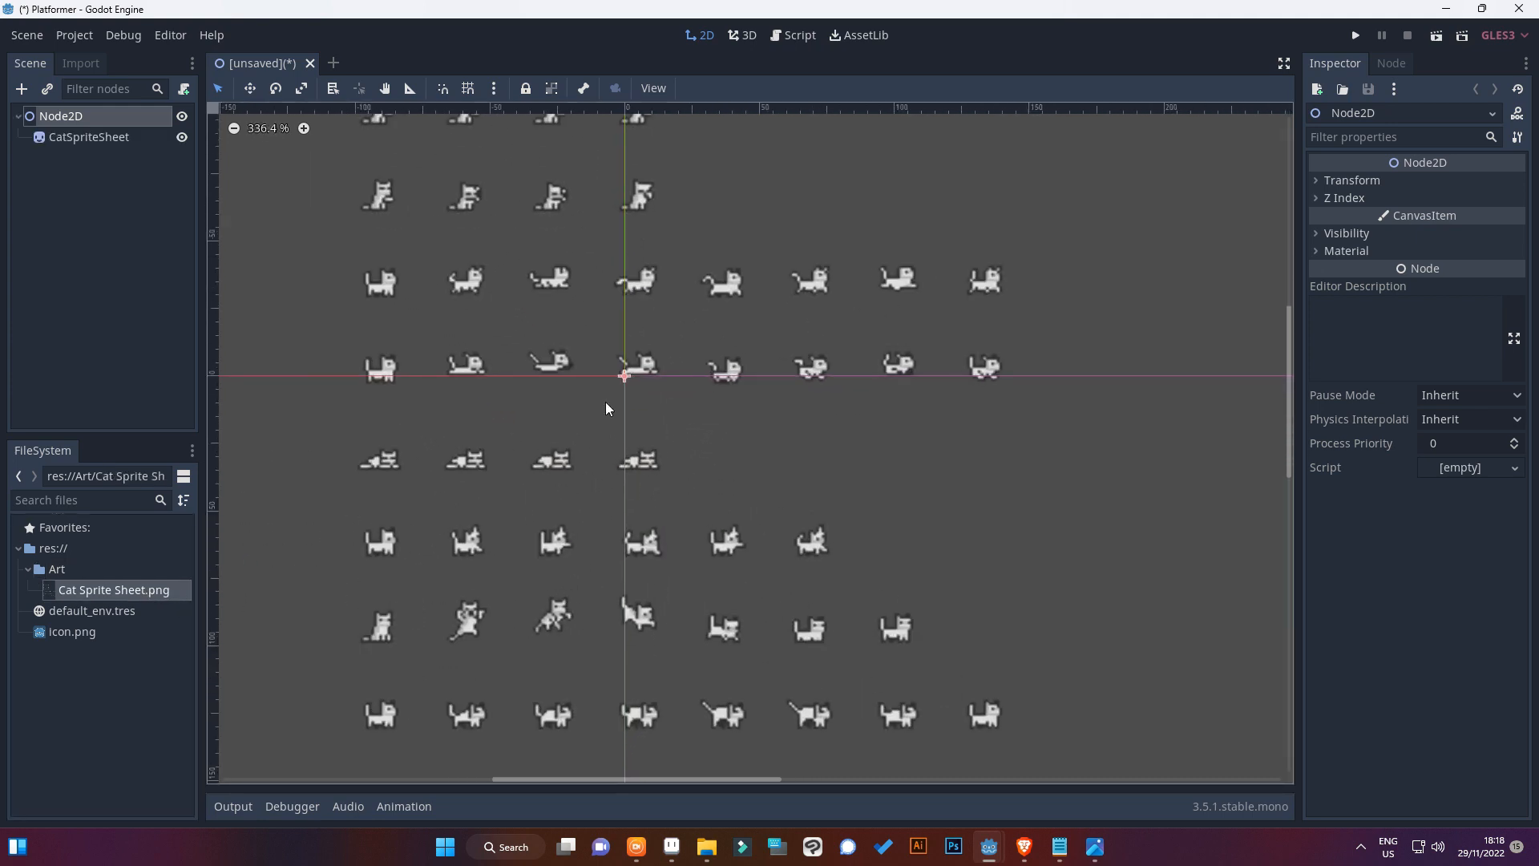
scroll(594, 279, "up", 8)
middle_click_drag(589, 272, 425, 281)
scroll(436, 265, "up", 8)
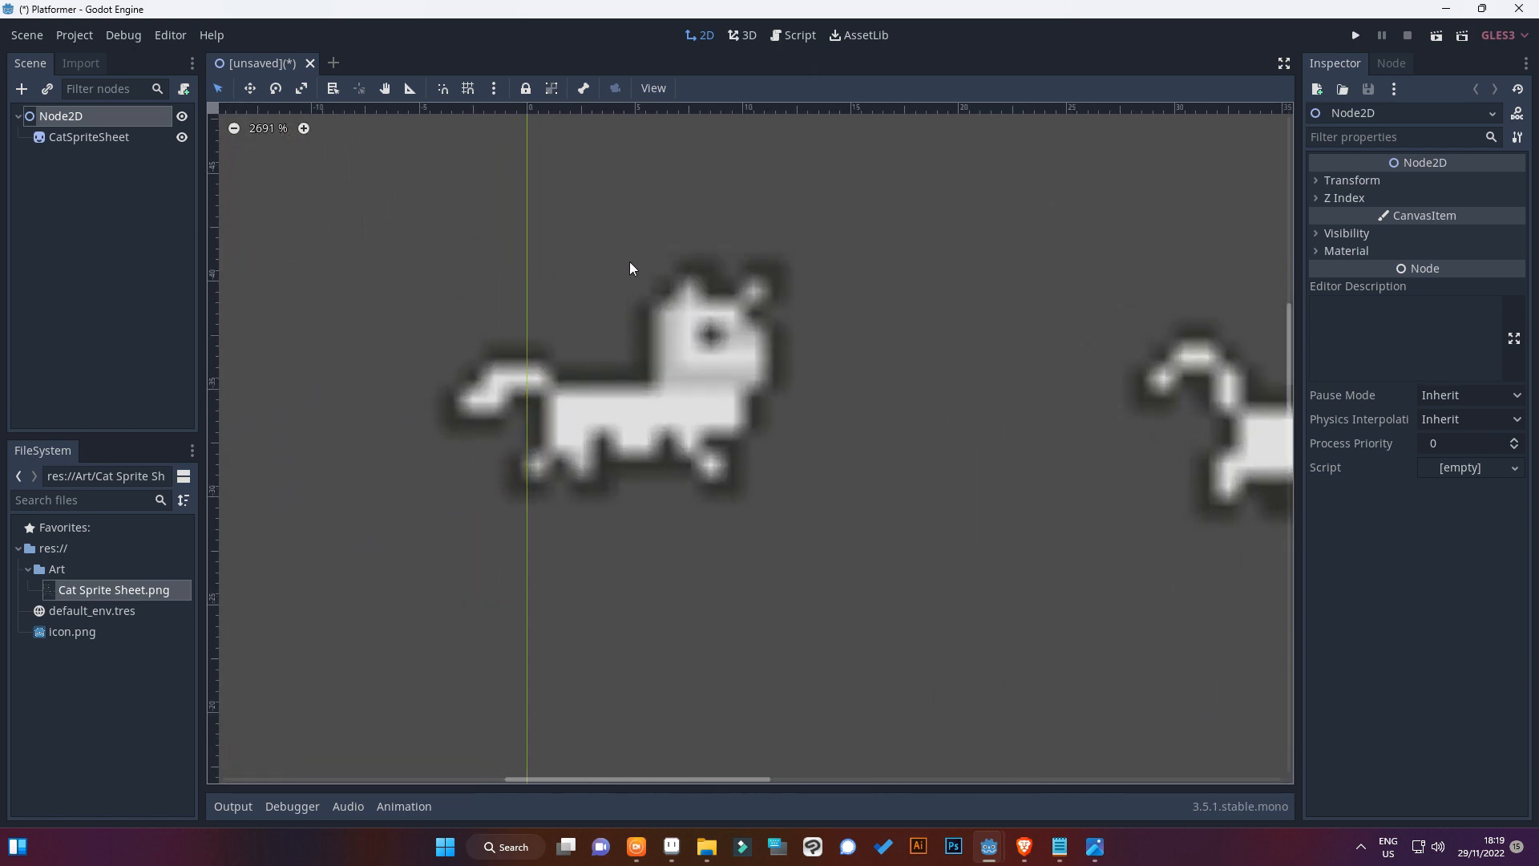
Reimport Cat Sprite Sheet.png with the 2D Pixel texture preset and check the sharpness of the cat frames
middle_click_drag(629, 264, 386, 403)
scroll(386, 404, "down", 3)
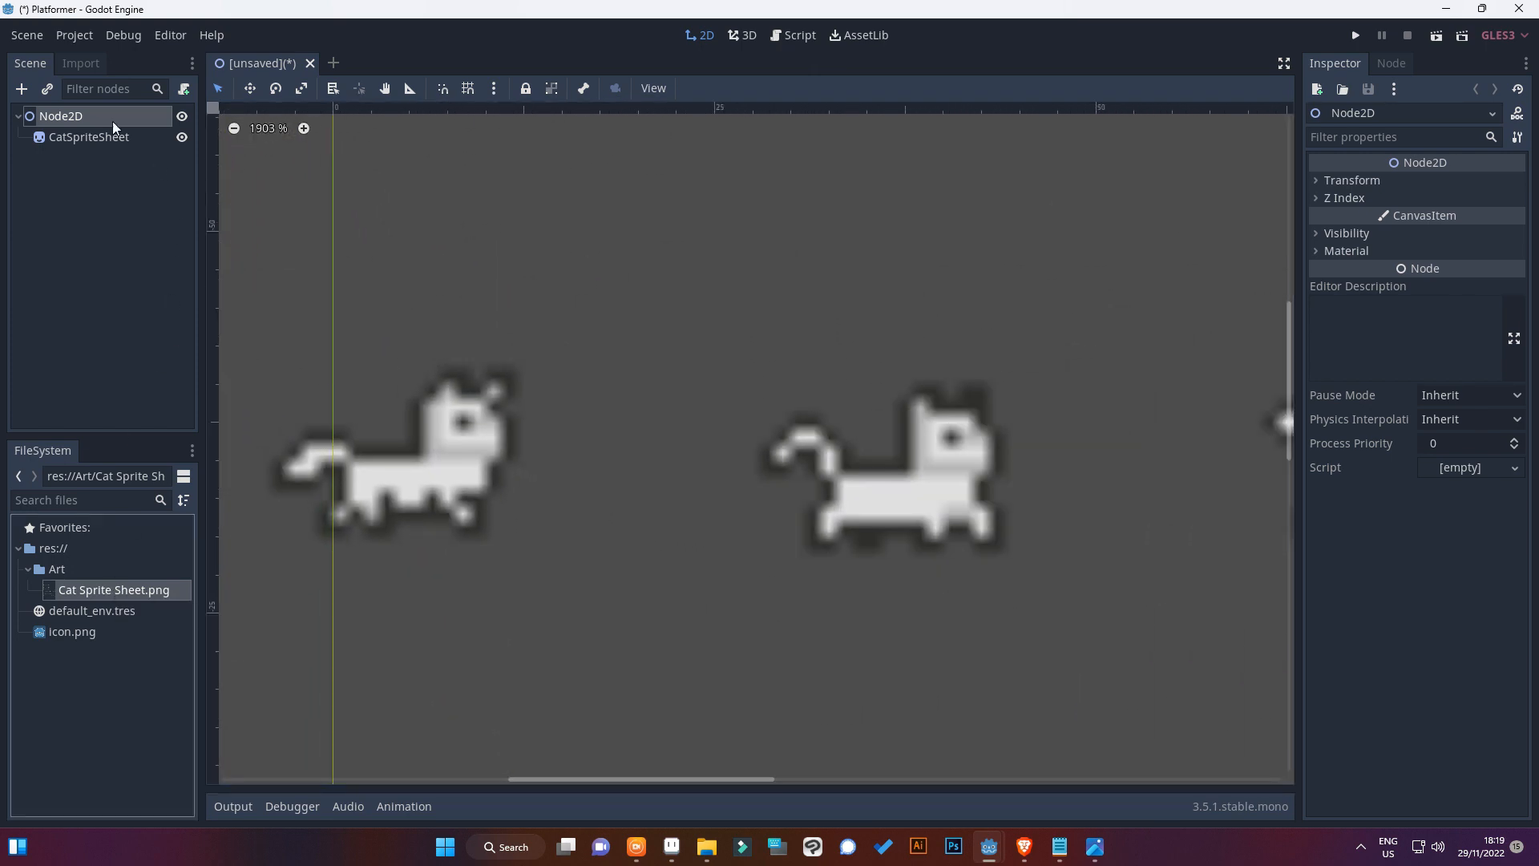
left_click(83, 65)
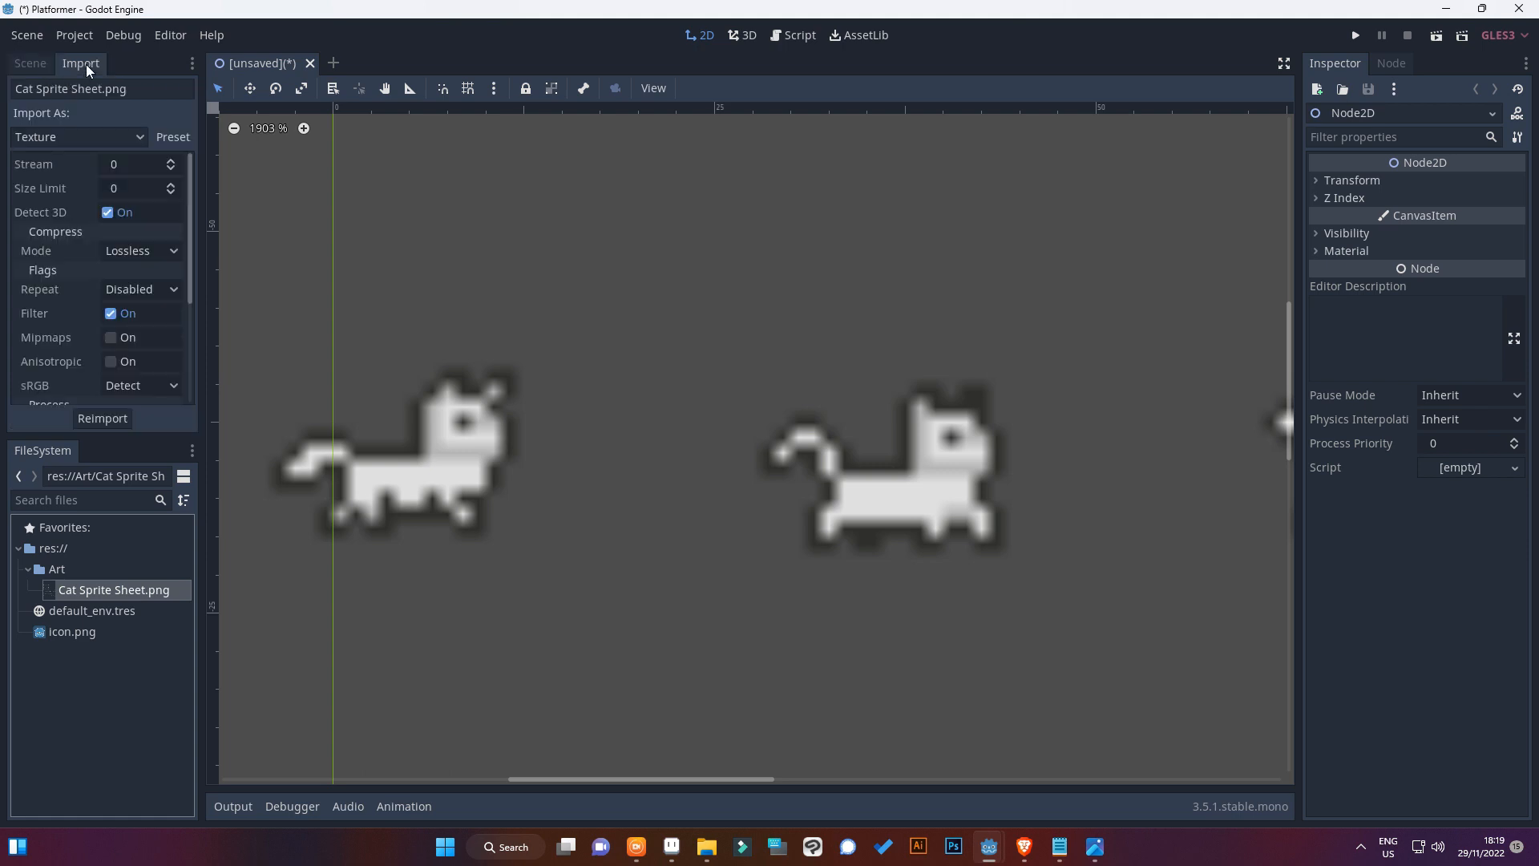
left_click(173, 137)
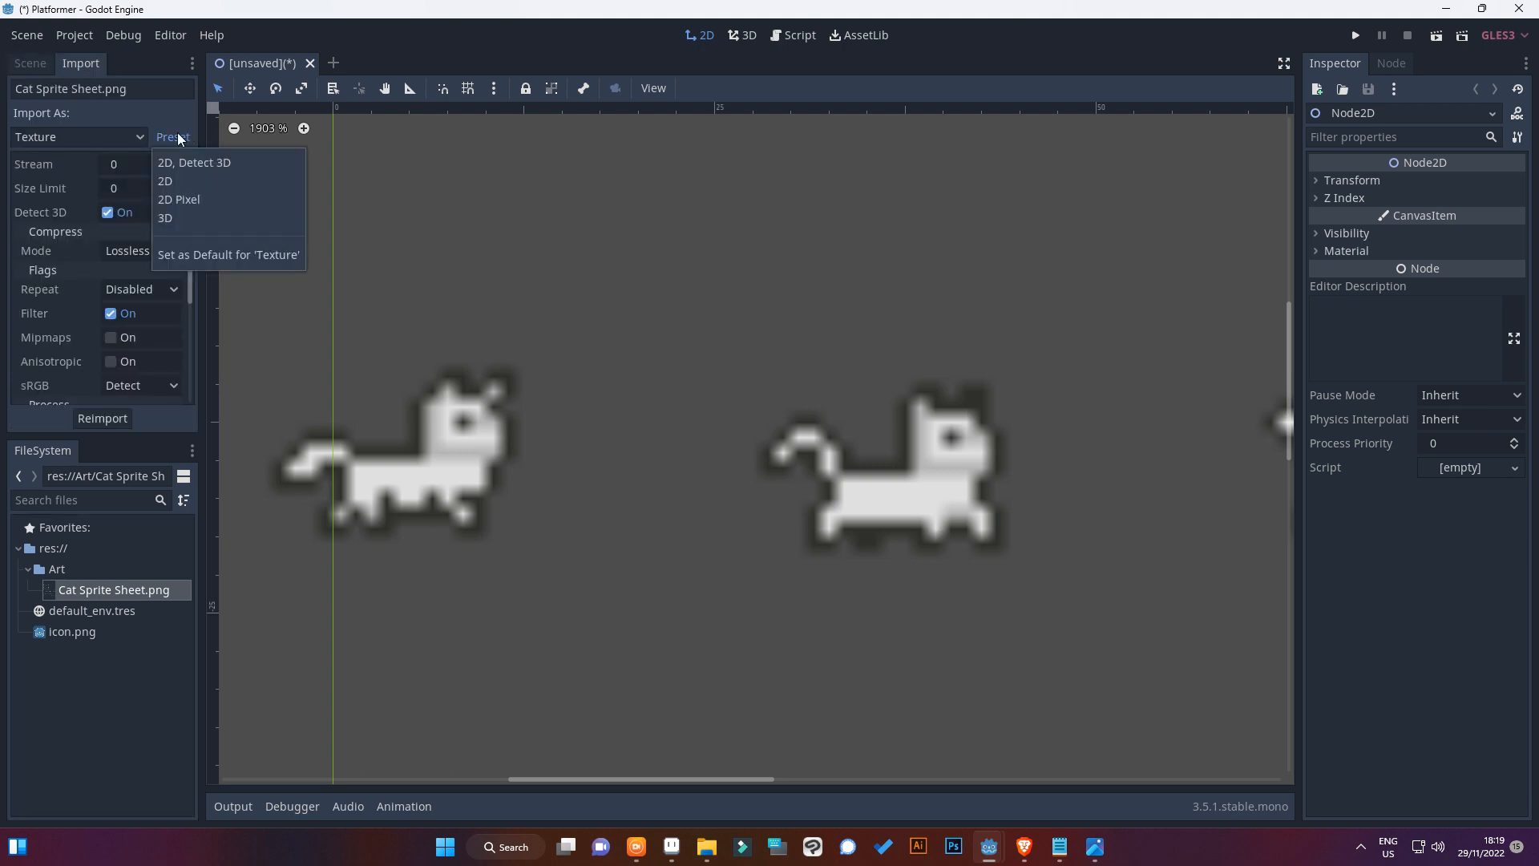
left_click(190, 200)
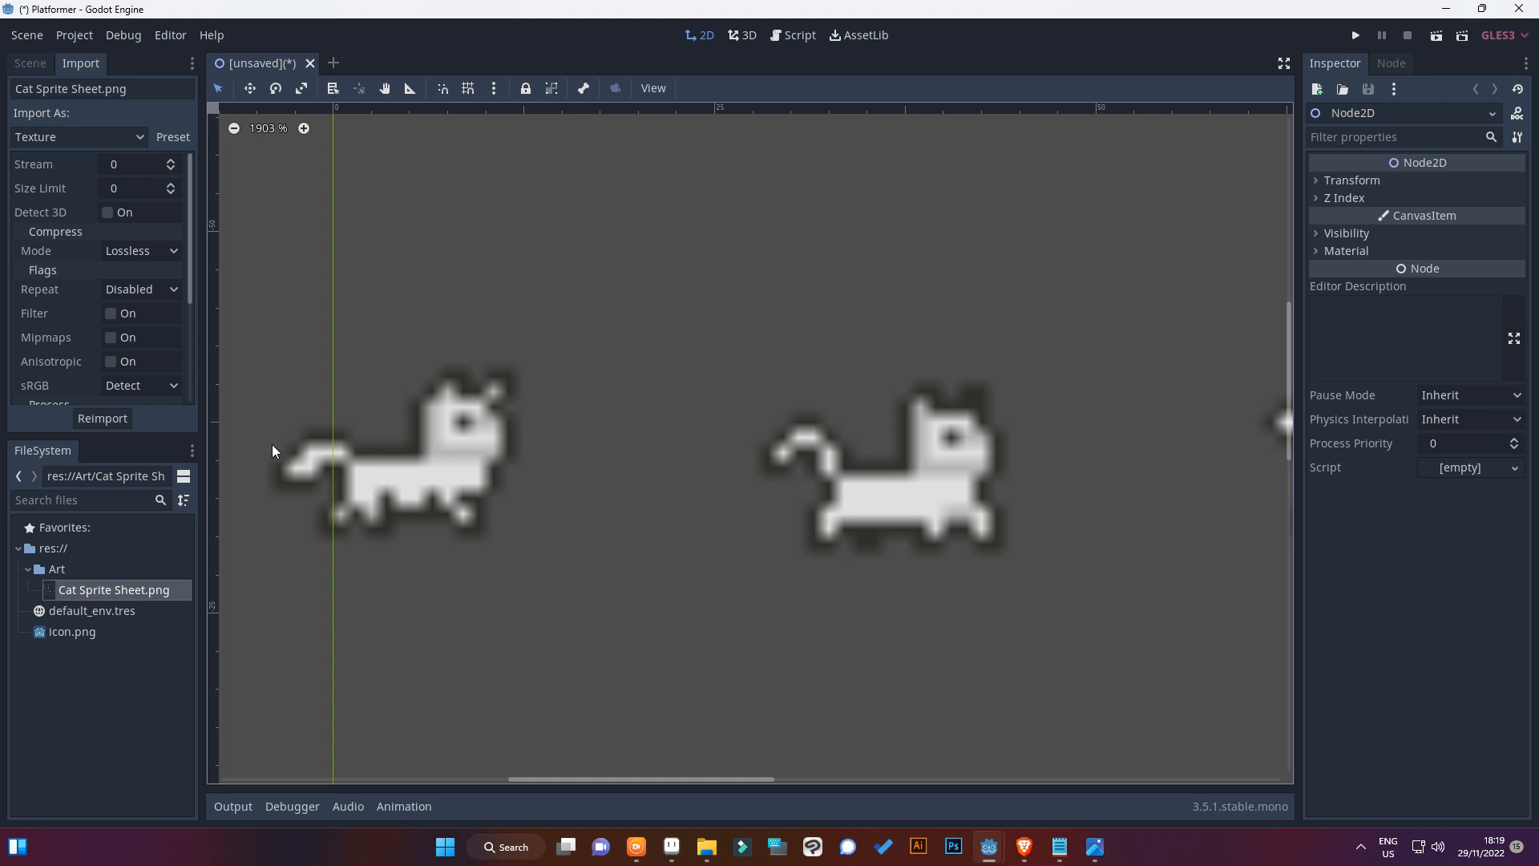
left_click(103, 418)
scroll(485, 494, "up", 1)
scroll(501, 583, "down", 6)
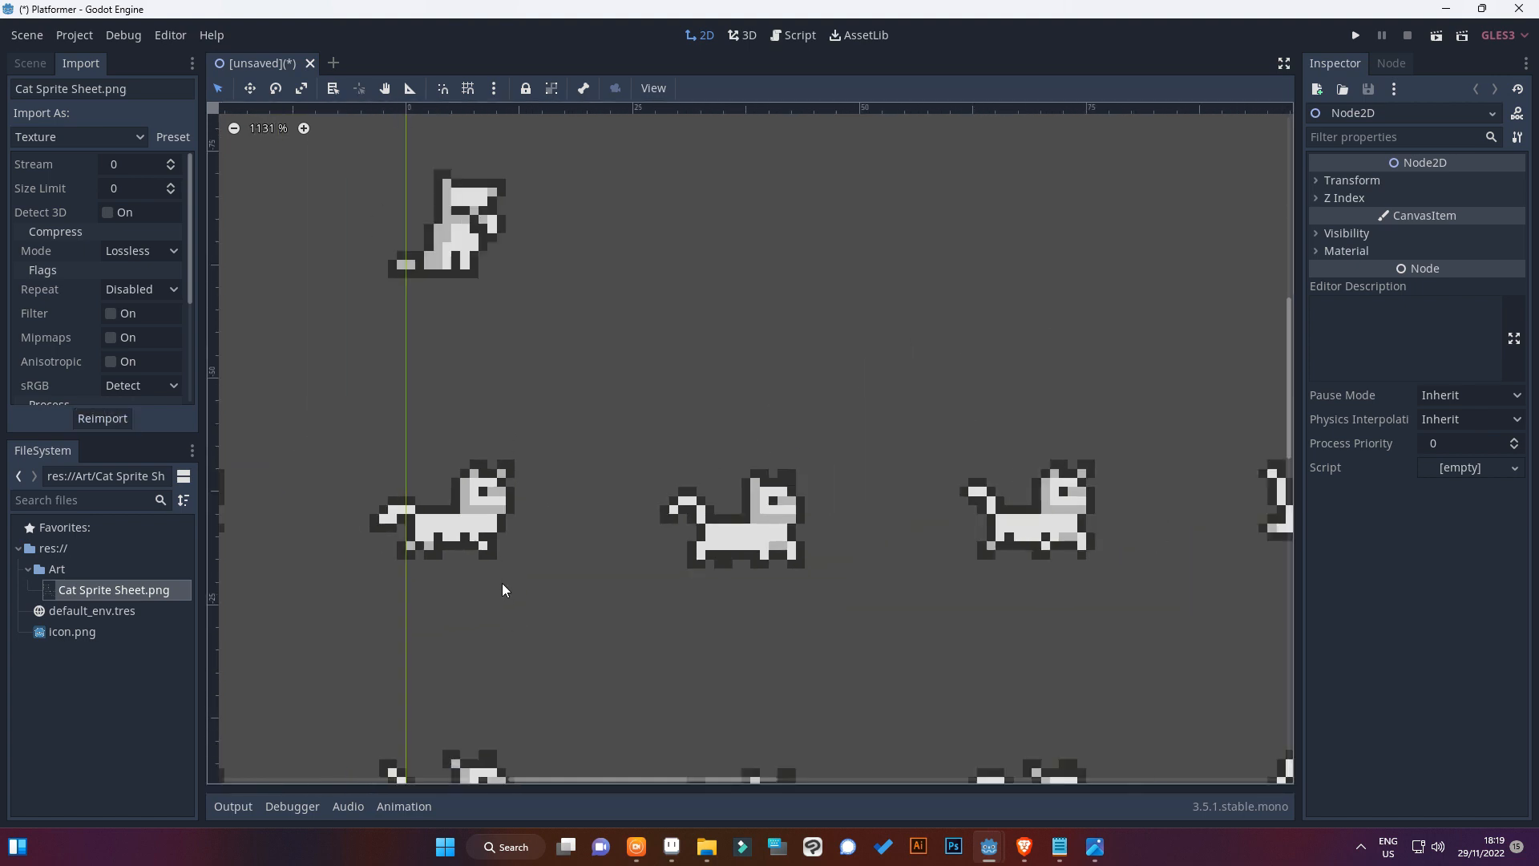
middle_click_drag(504, 595, 609, 574)
Delete the CatSpriteSheet node from the scene
left_click(33, 65)
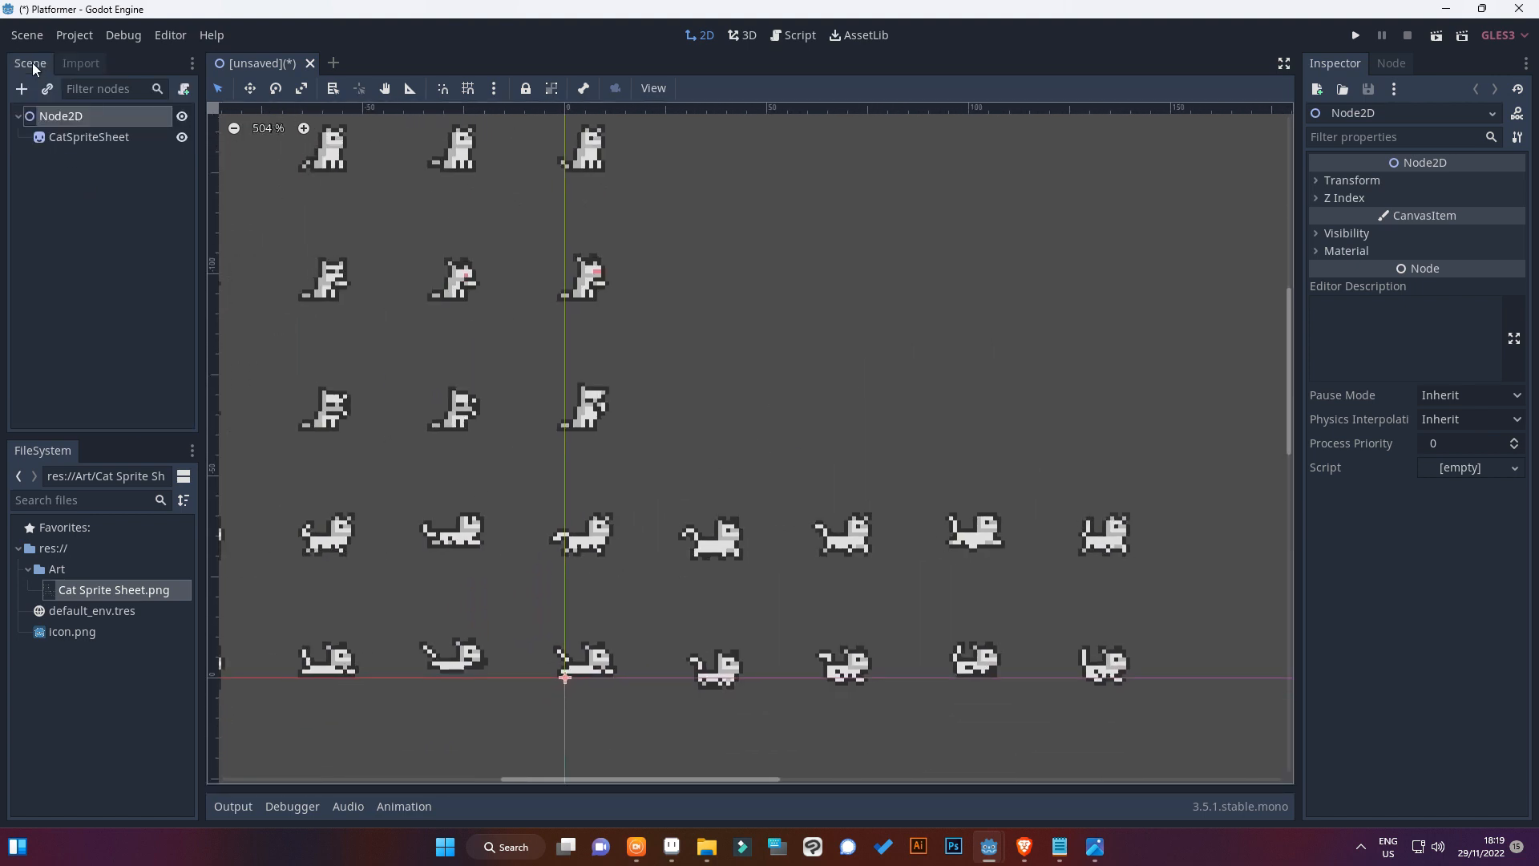
scroll(322, 317, "up", 6)
scroll(385, 346, "up", 3)
left_click(128, 138)
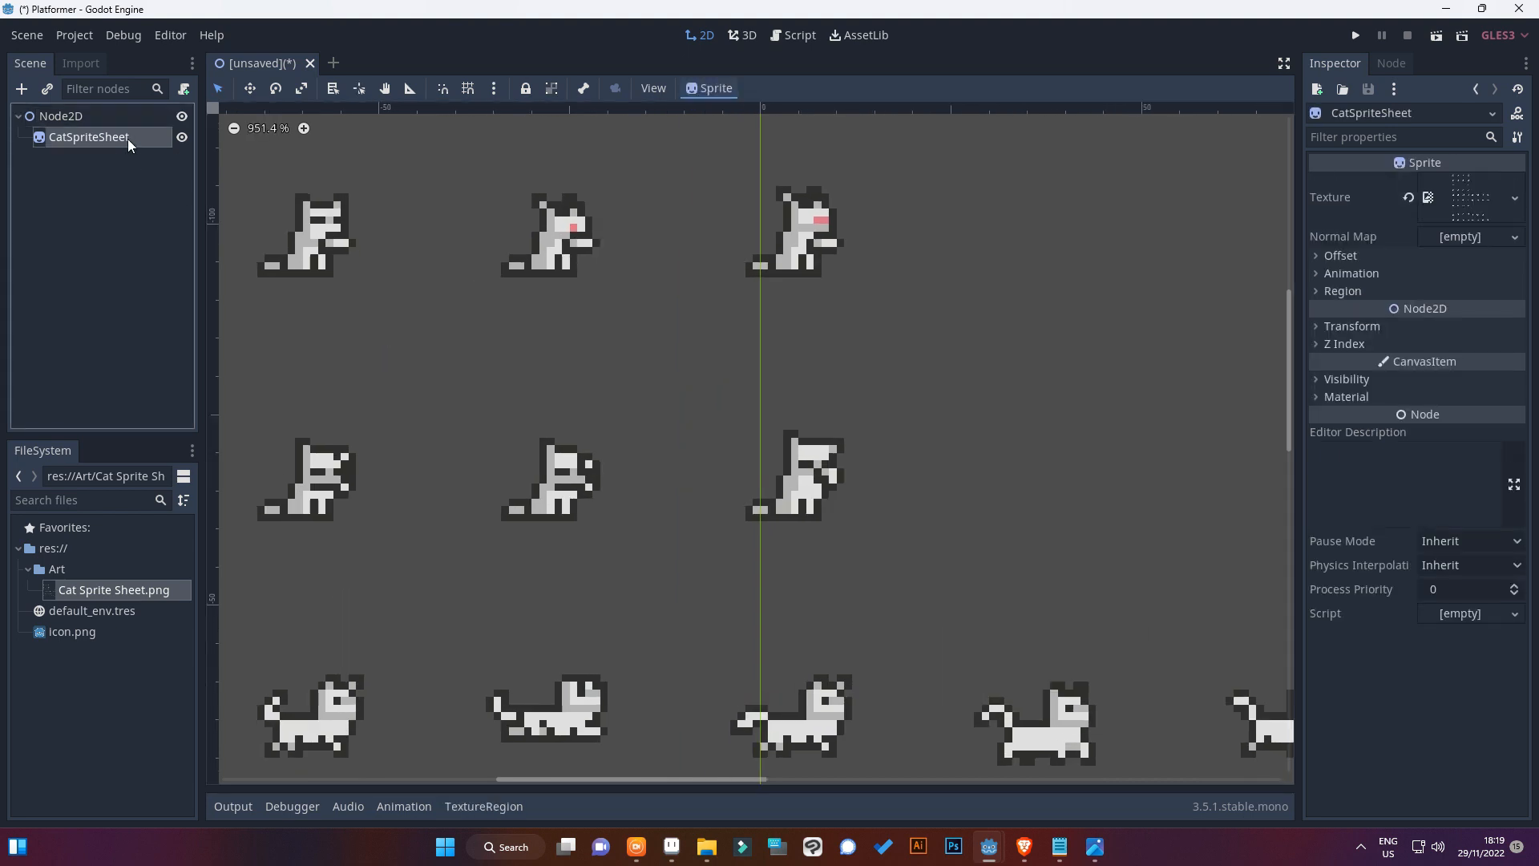
key("Delete")
left_click(728, 436)
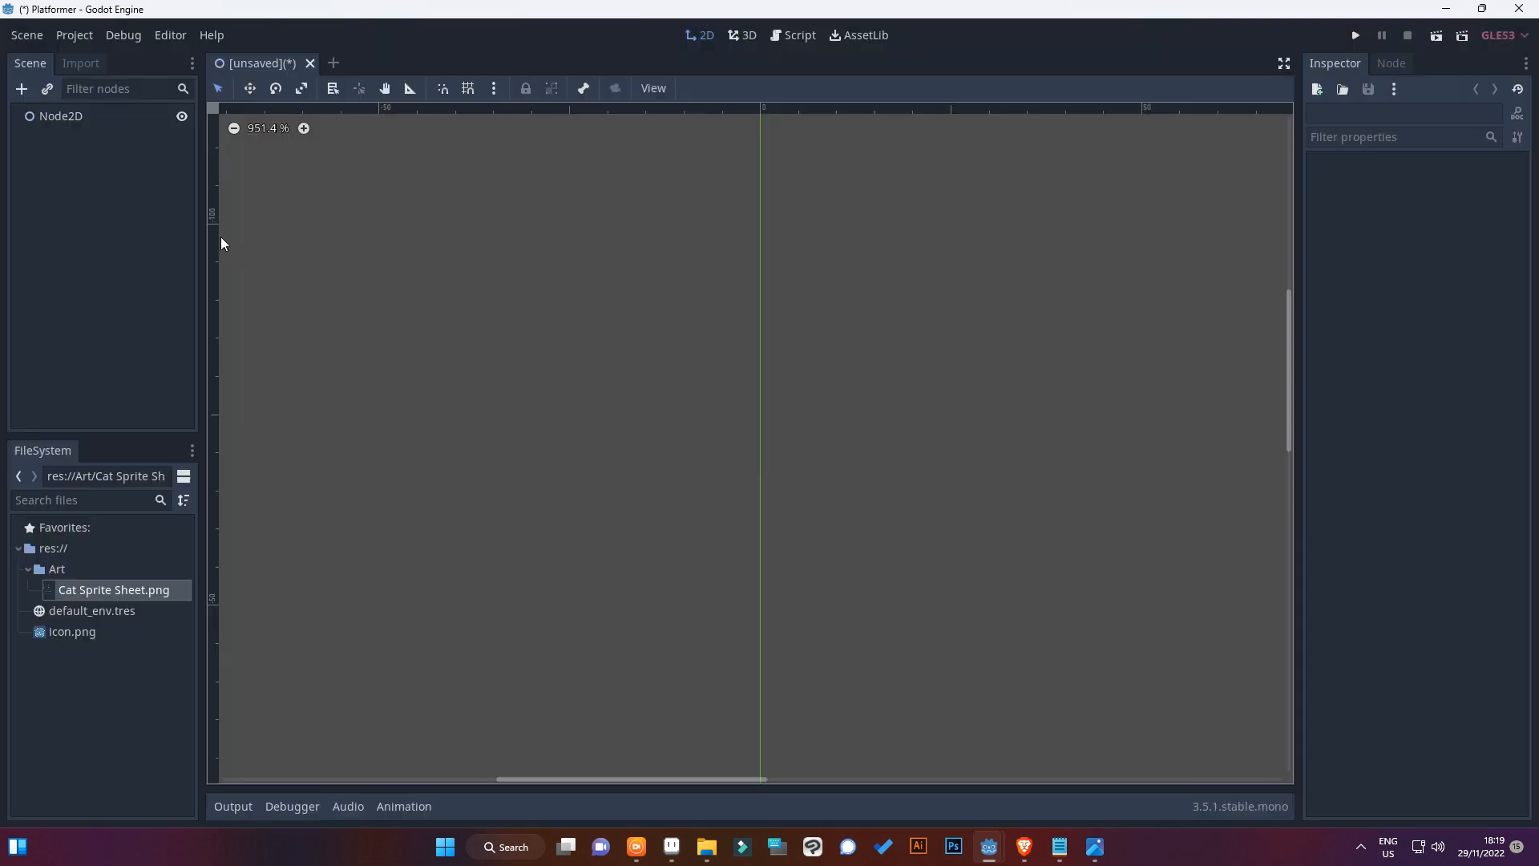
Add a Sprite node as a child of Node2D
right_click(113, 122)
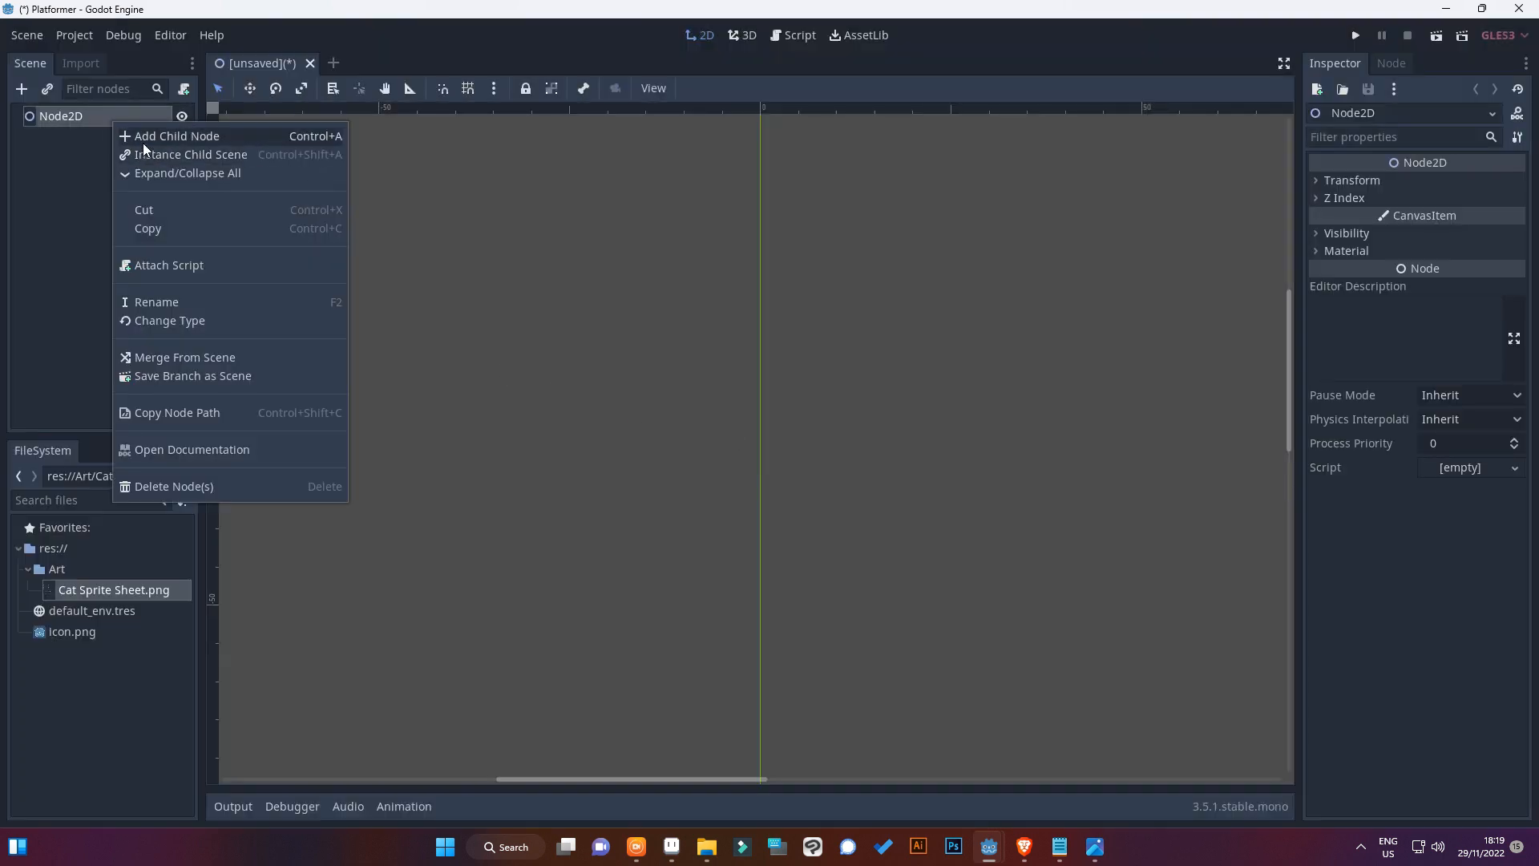
left_click(143, 143)
type("sprie")
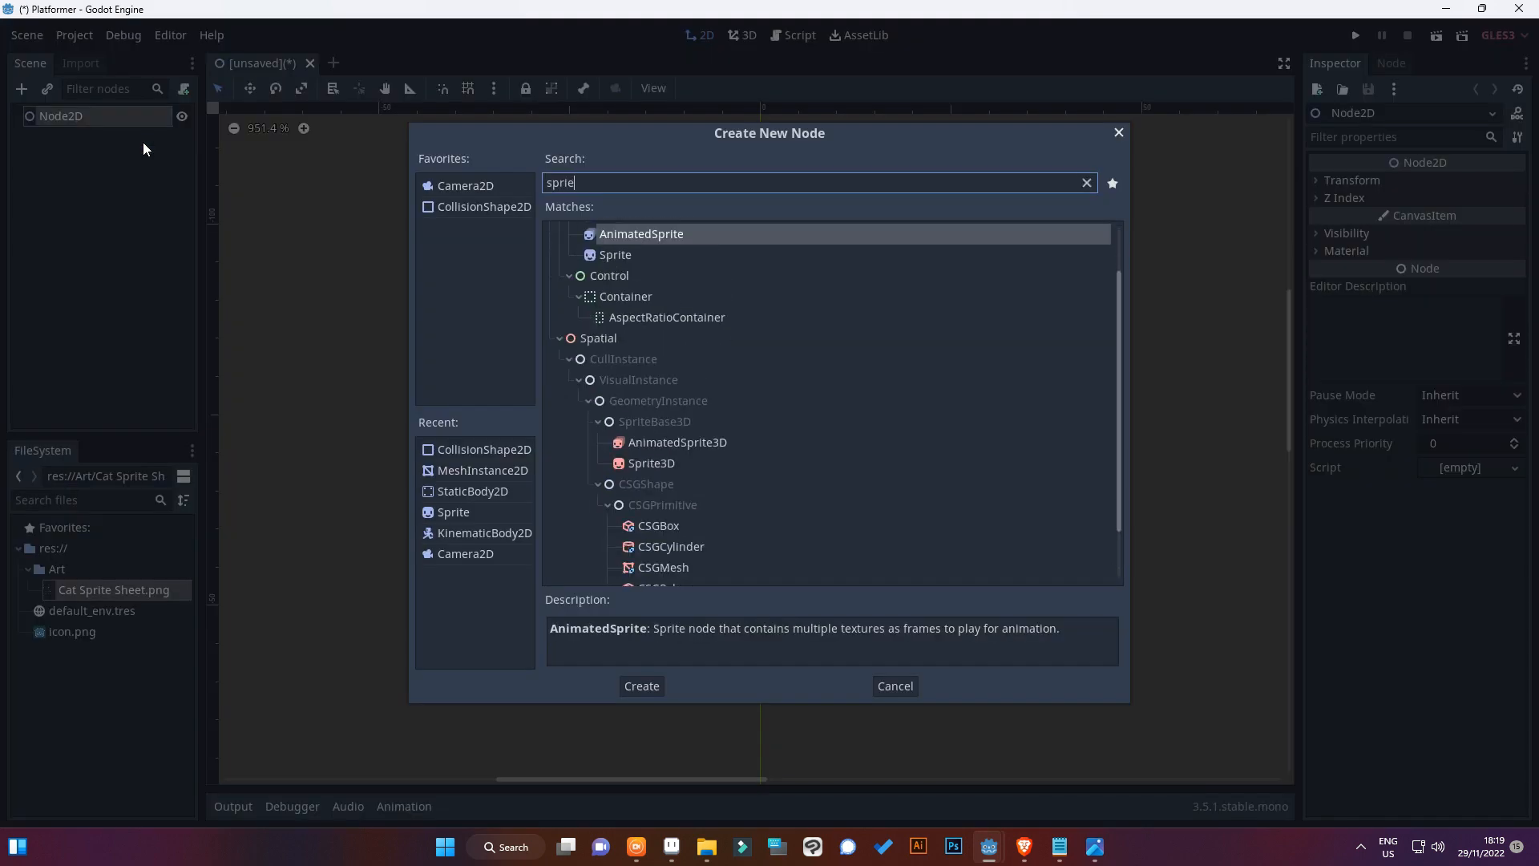
key("Down")
key("Return")
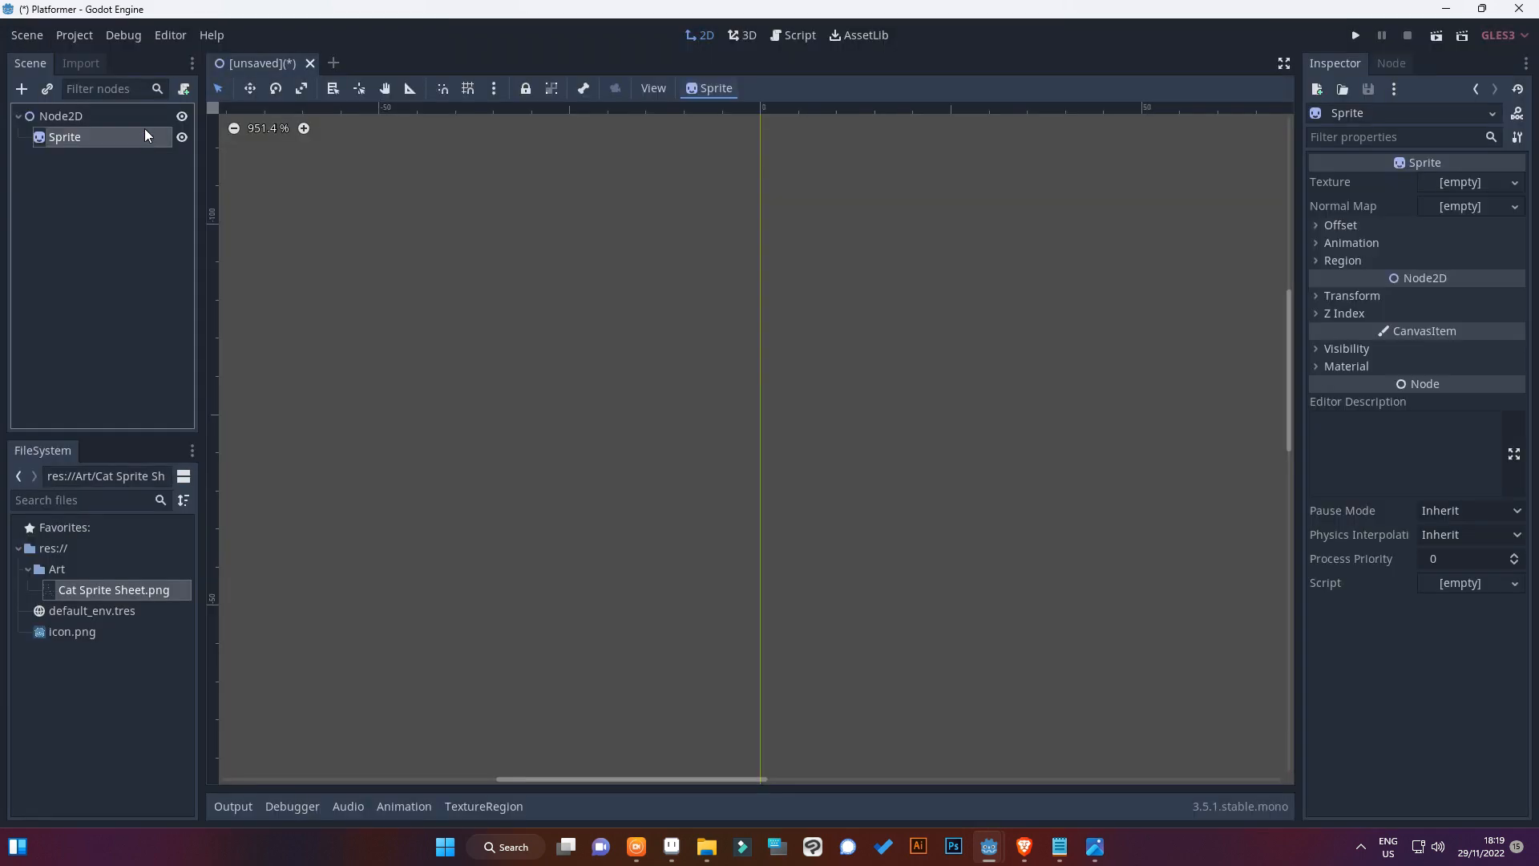
Assign Cat Sprite Sheet.png as the texture of the Sprite node
left_click_drag(88, 597, 1463, 188)
scroll(521, 433, "down", 4)
scroll(522, 445, "up", 2)
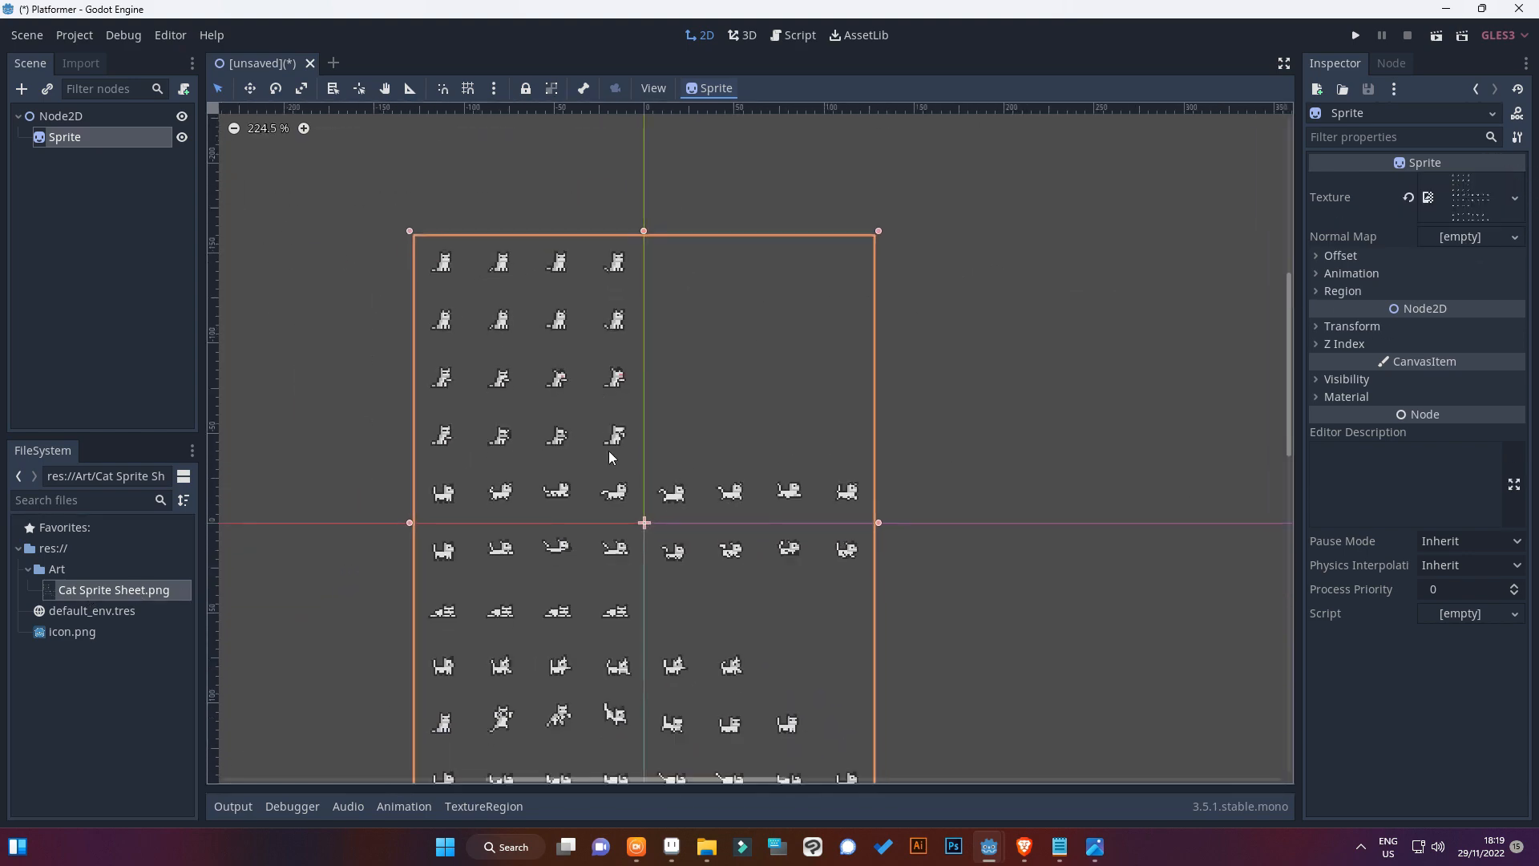
Check the frame layout of the cat sheet in the image viewer and set the Sprite's Hframes to 8
mouse_move(705, 843)
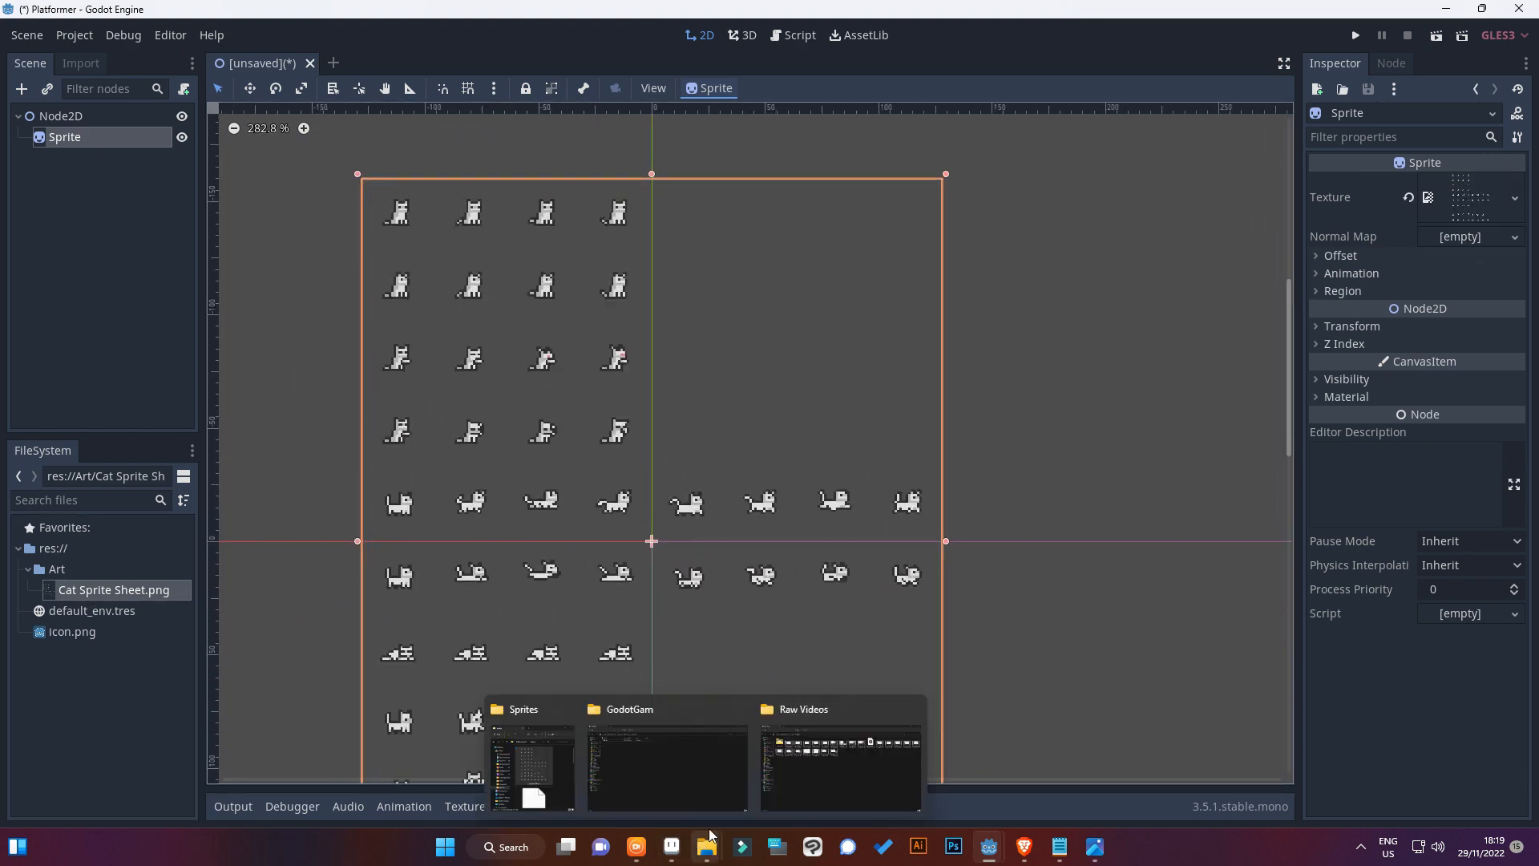
left_click(1095, 846)
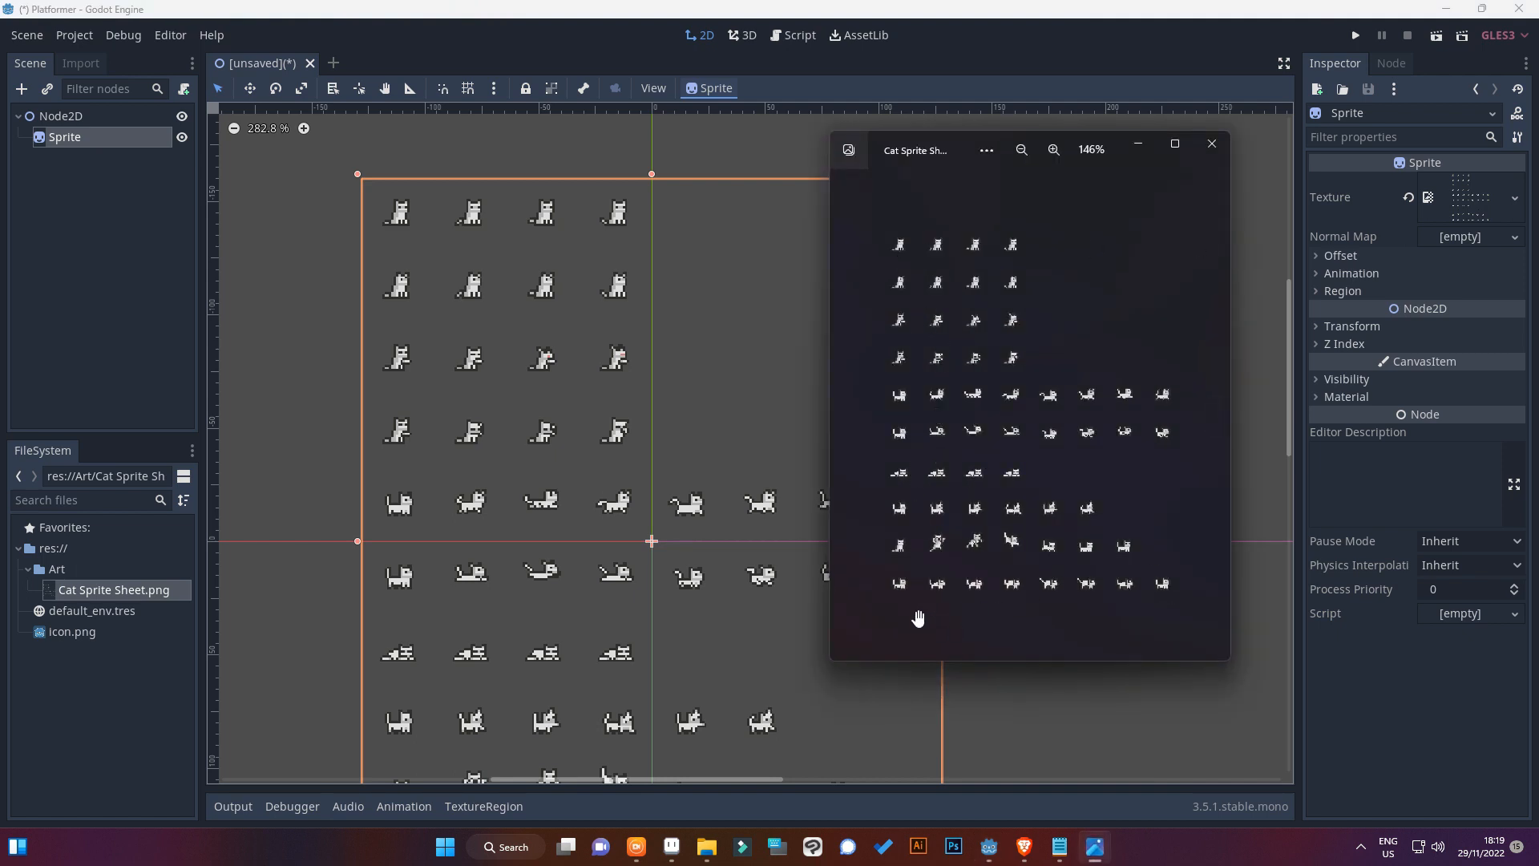
scroll(896, 601, "up", 2)
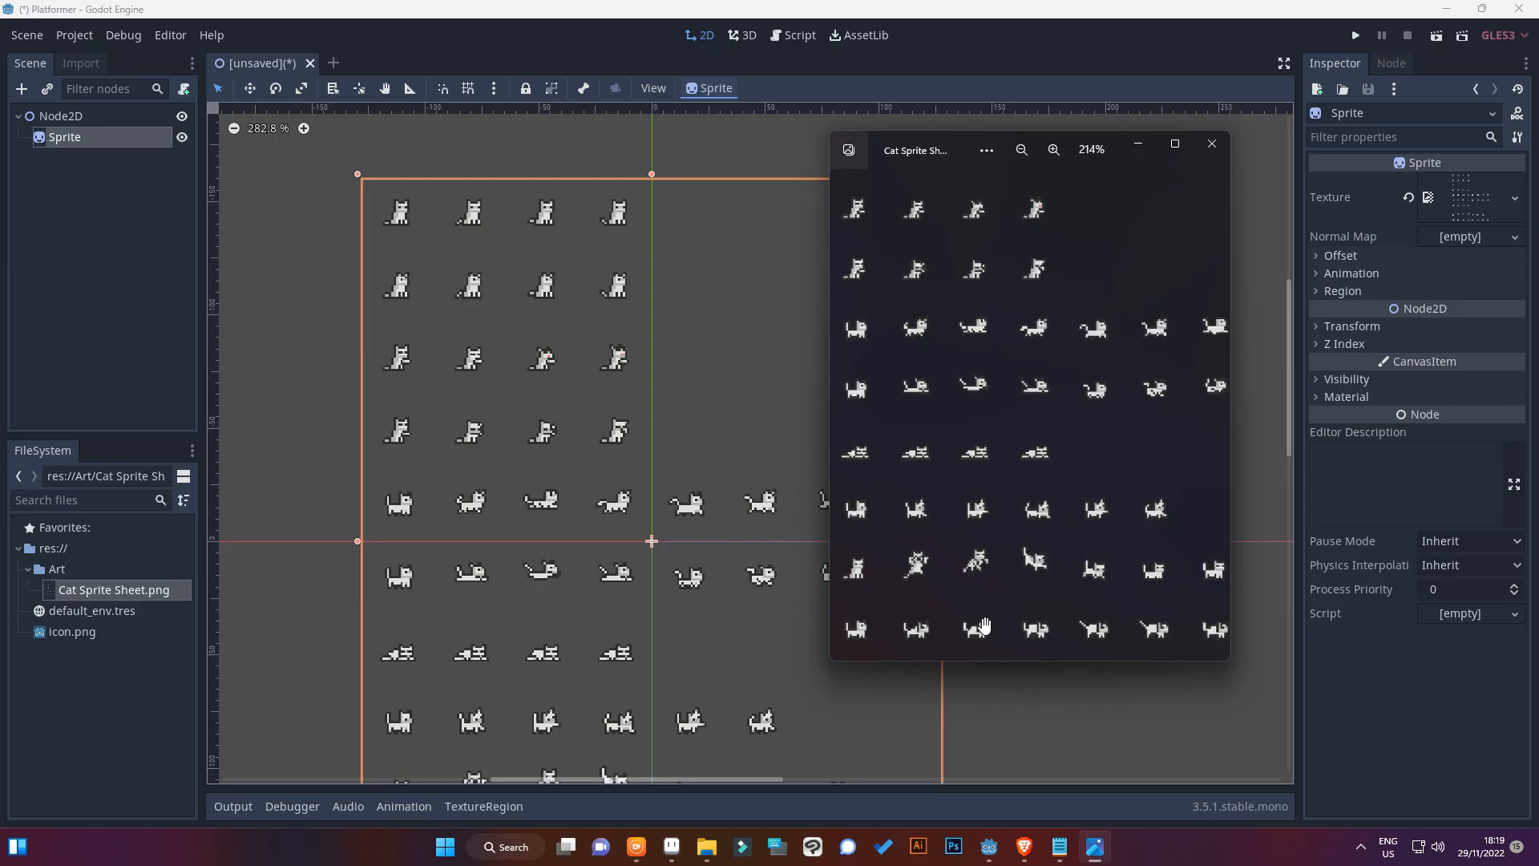
scroll(920, 343, "down", 3)
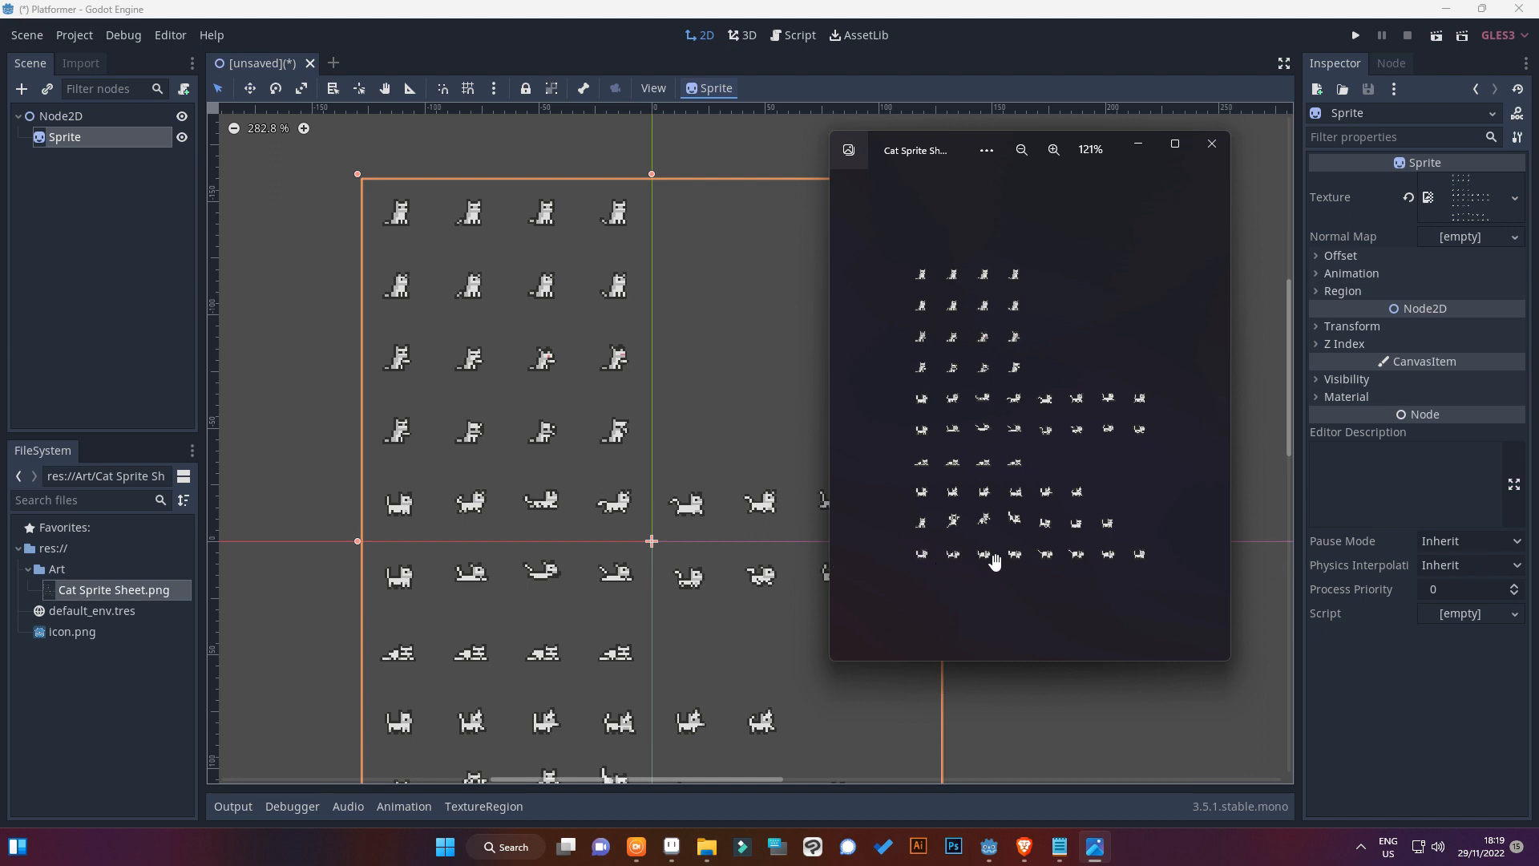
left_click(1138, 144)
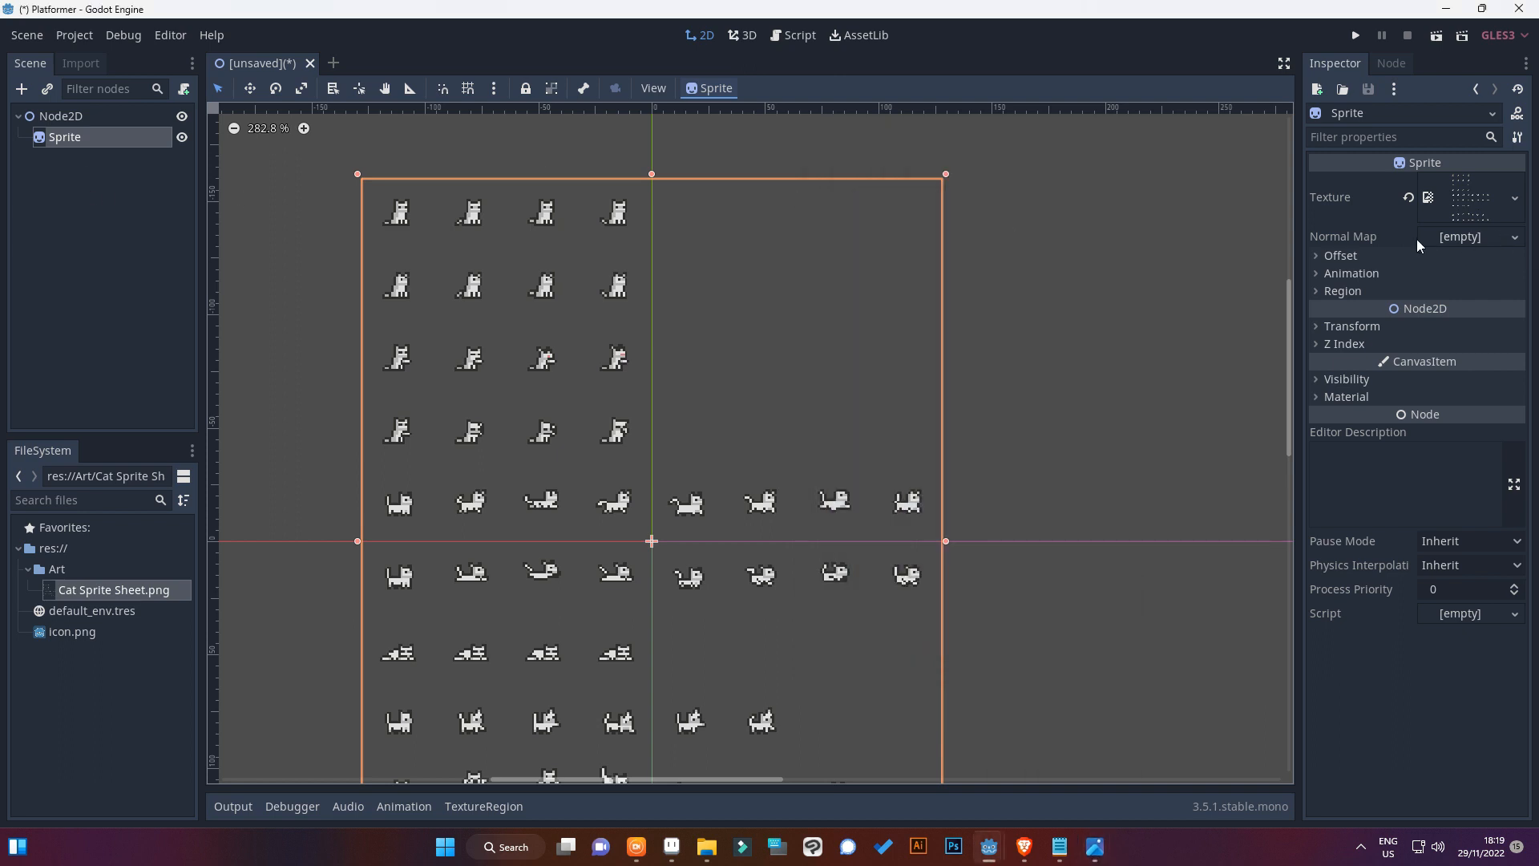
left_click(1346, 273)
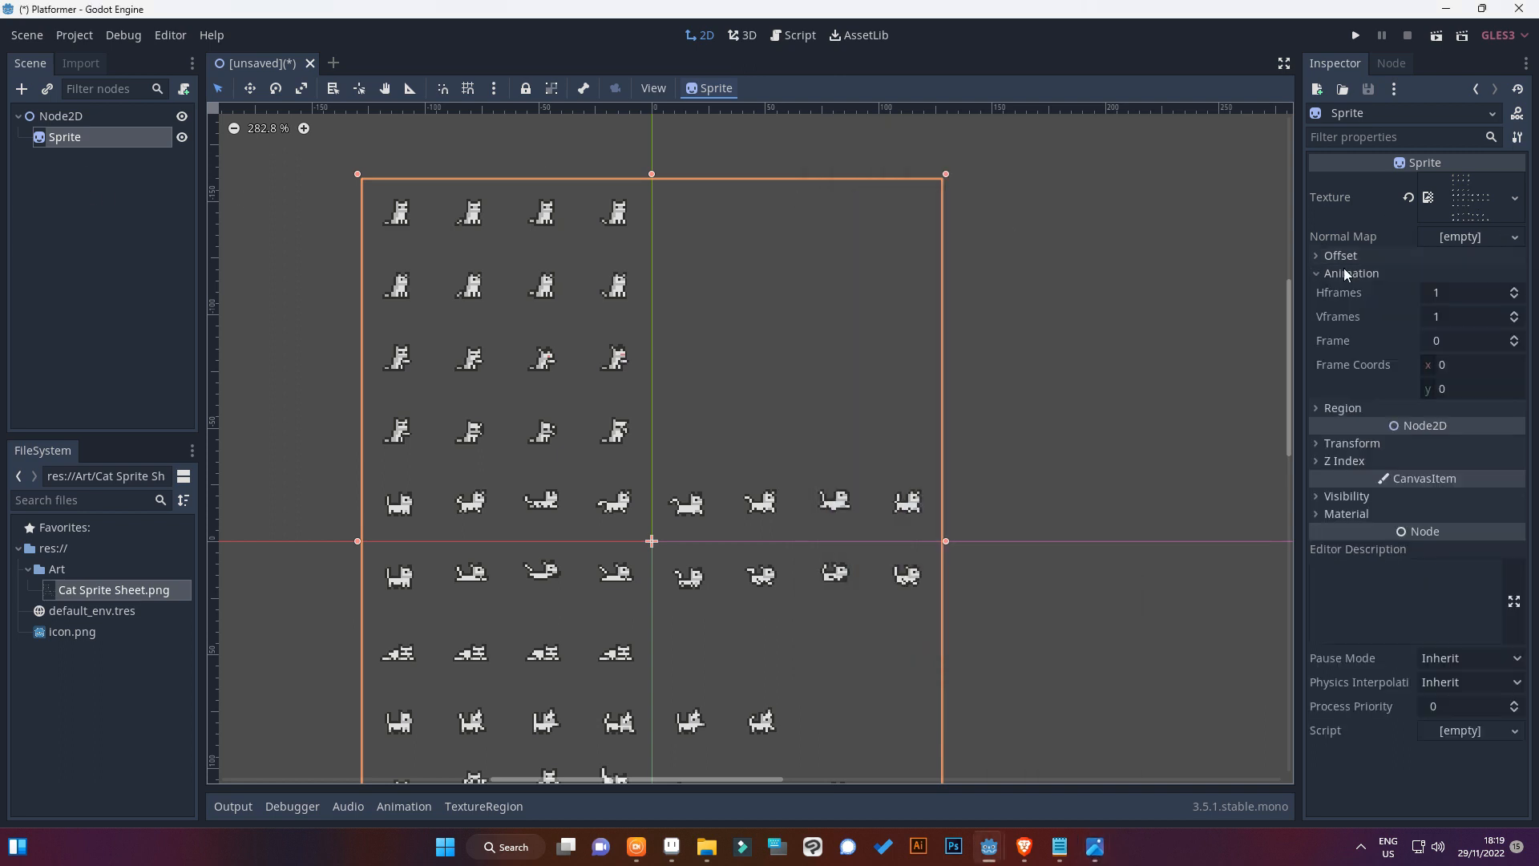
left_click(1447, 292)
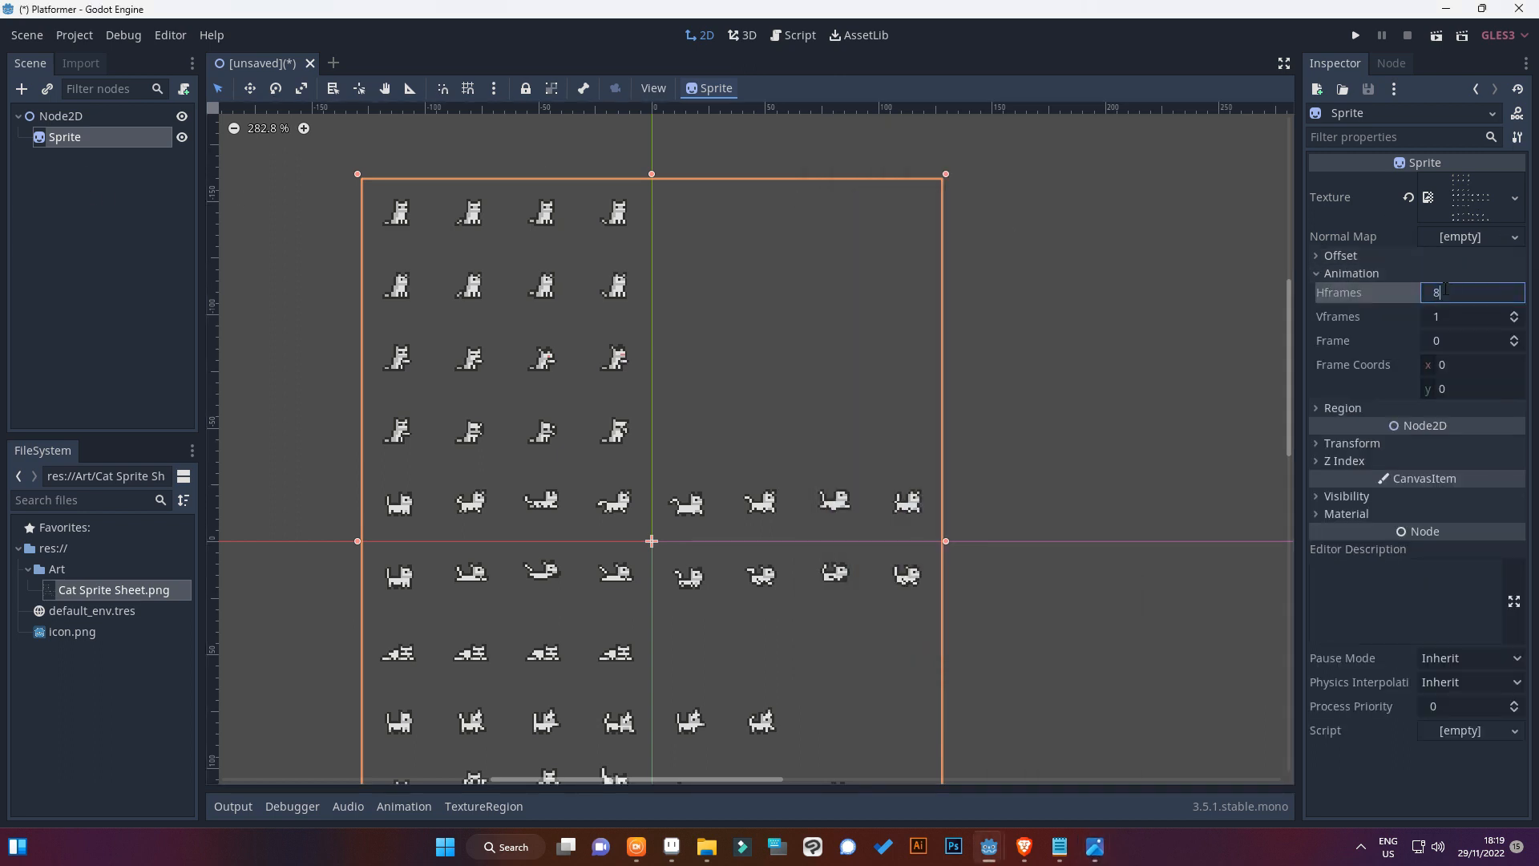
key("Return")
scroll(746, 603, "down", 2)
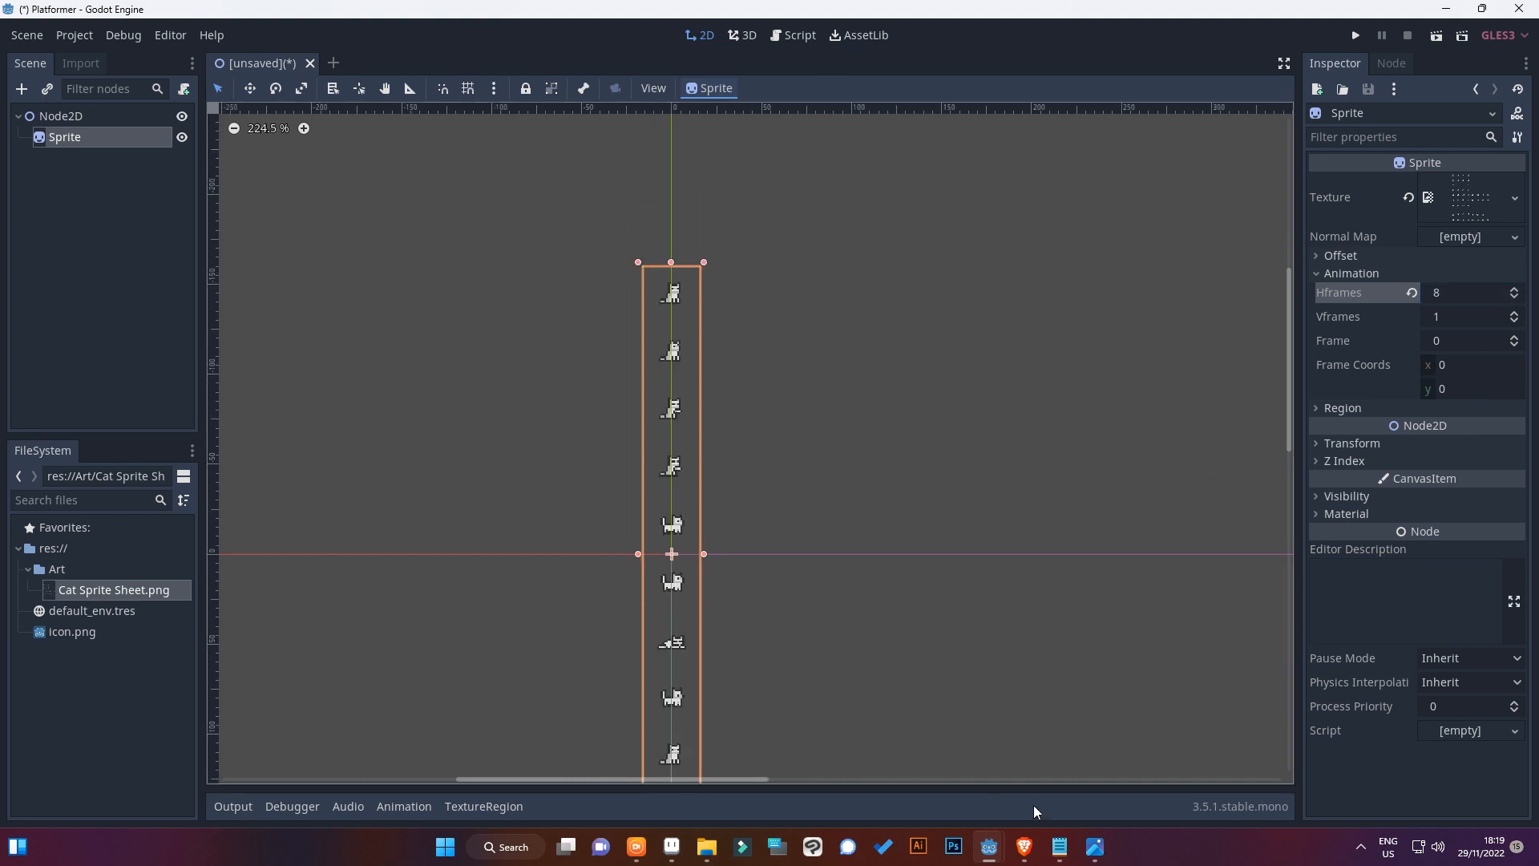
Set the Sprite's Vframes to 10 so that a single cat frame is displayed
left_click(1095, 847)
left_click(1479, 319)
key("Return")
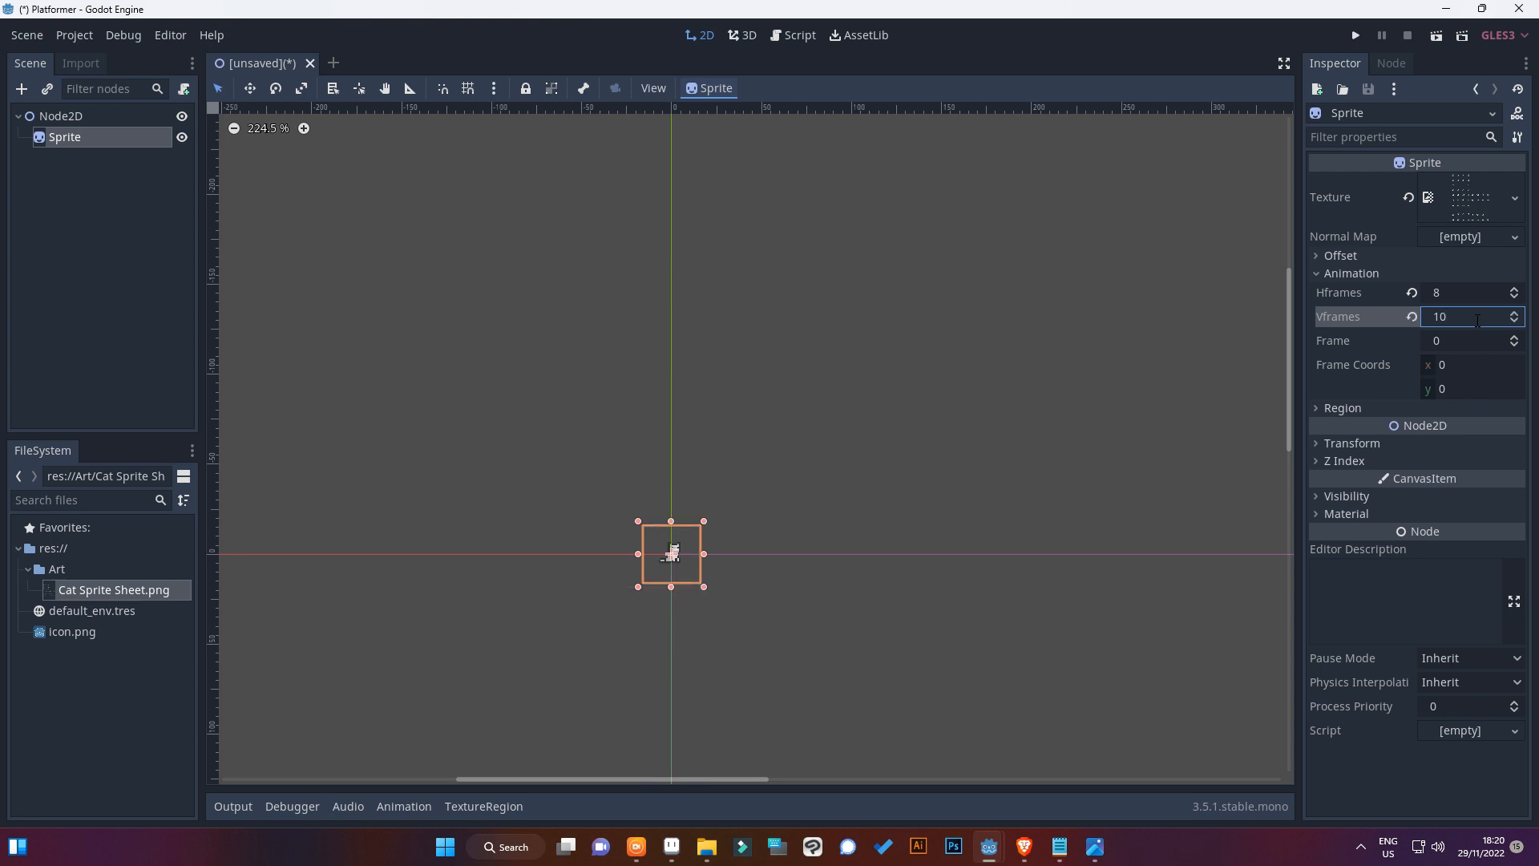
scroll(662, 659, "up", 4)
scroll(628, 433, "up", 10)
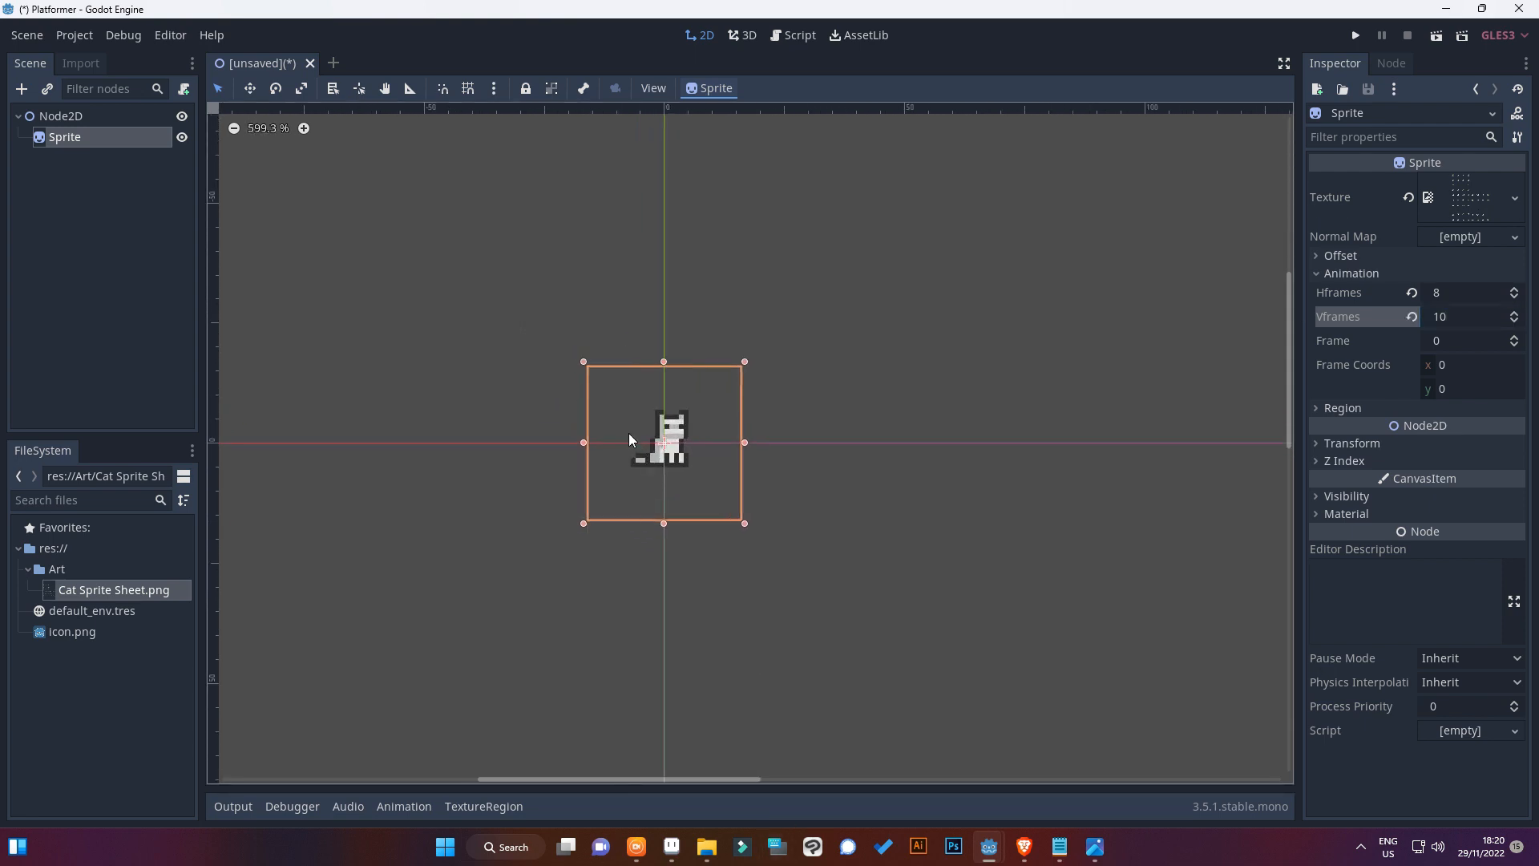
Preview the Sprite's frames up to frame 4, reset Frame to 0 and compare with the sheet in the image viewer
left_click(1516, 339)
left_click(1516, 338)
left_click(1516, 338)
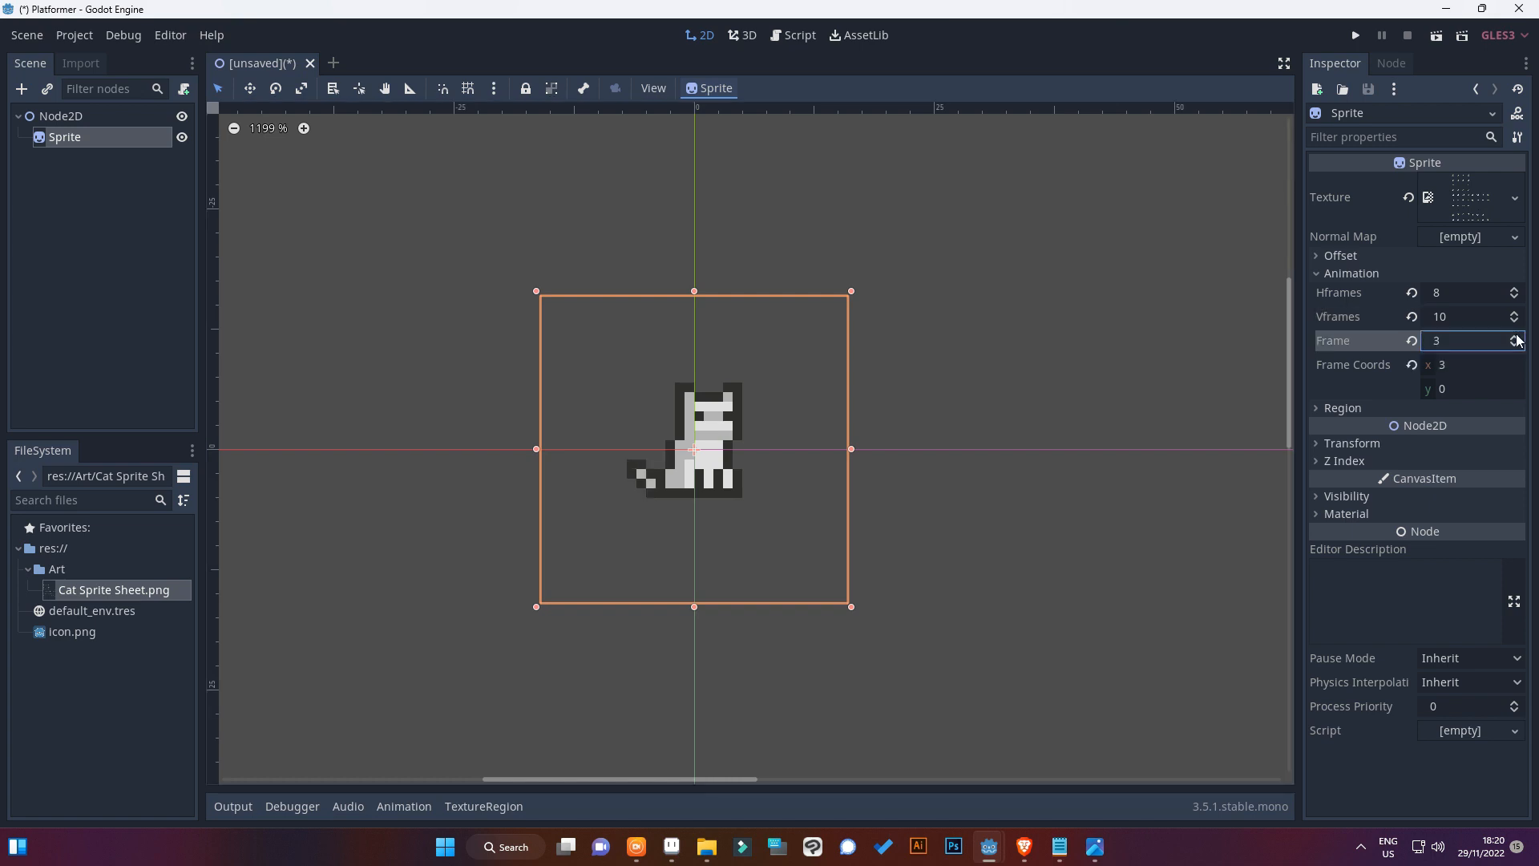
left_click(1516, 338)
left_click(1466, 333)
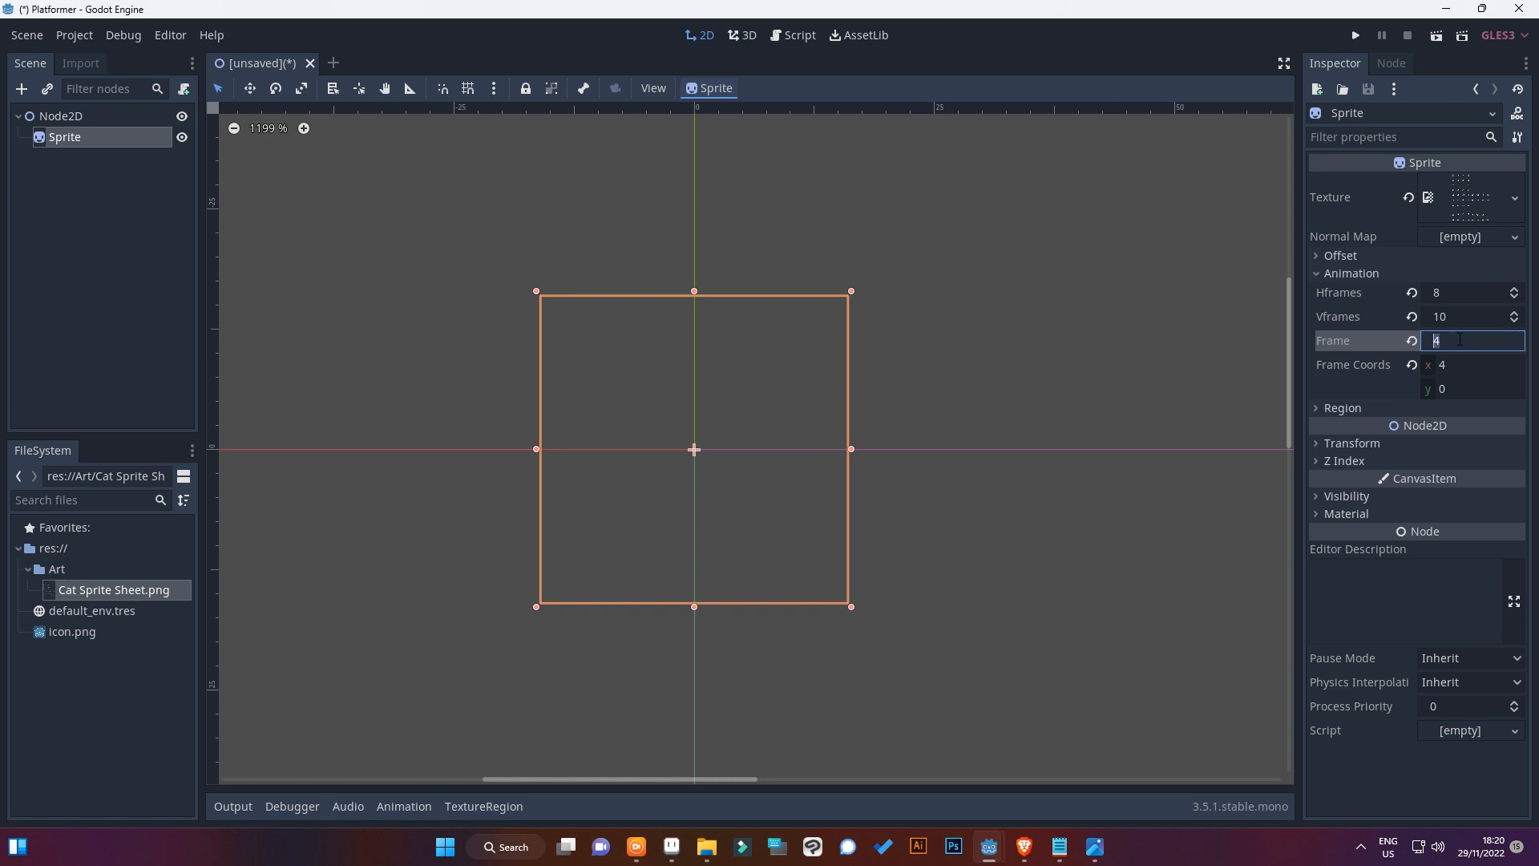
key("Return")
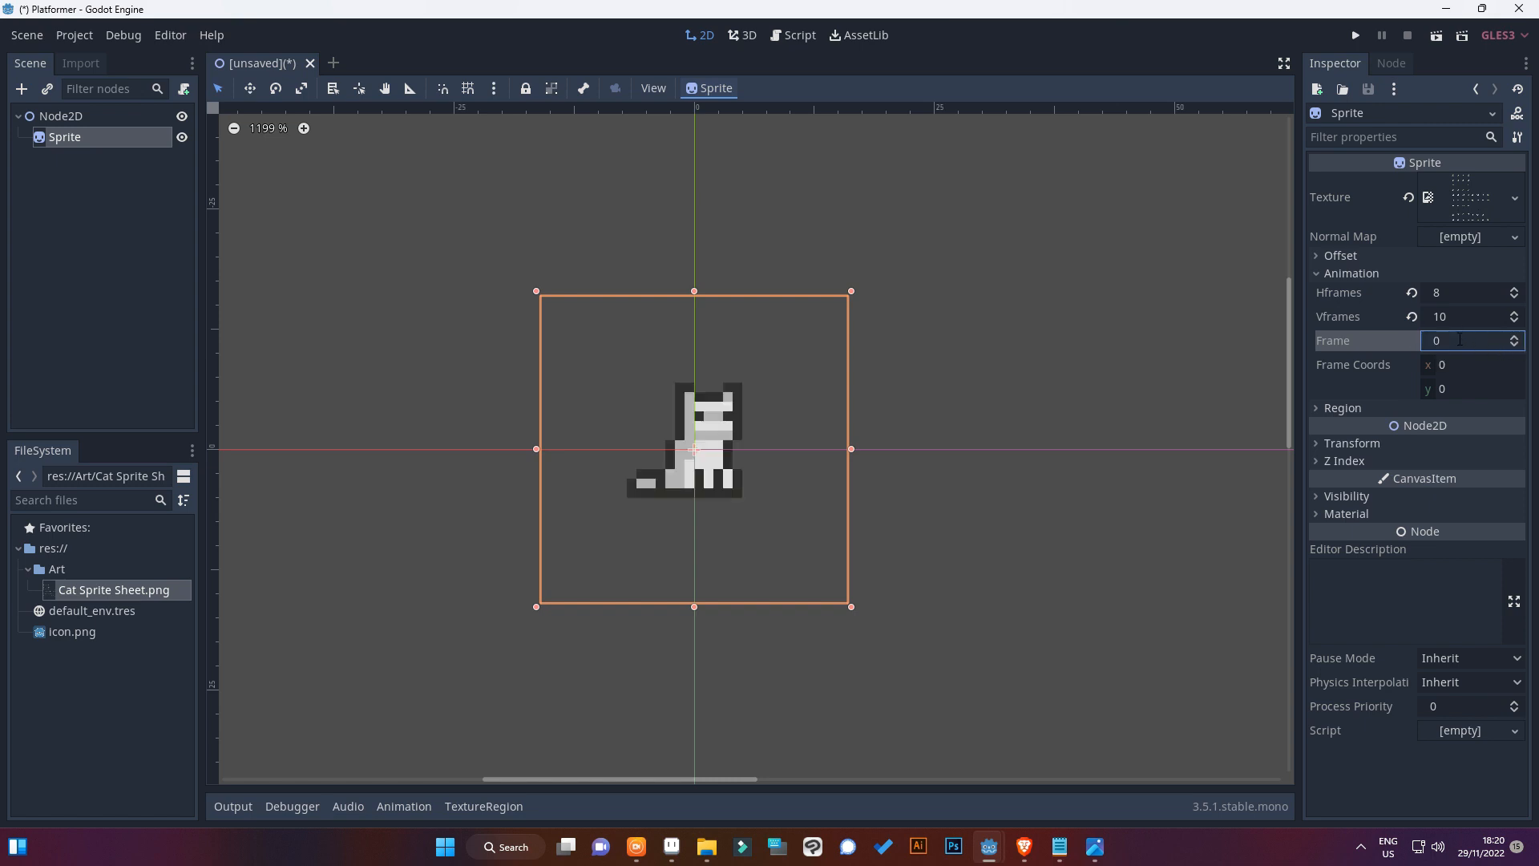
scroll(730, 330, "down", 1)
scroll(729, 330, "up", 3)
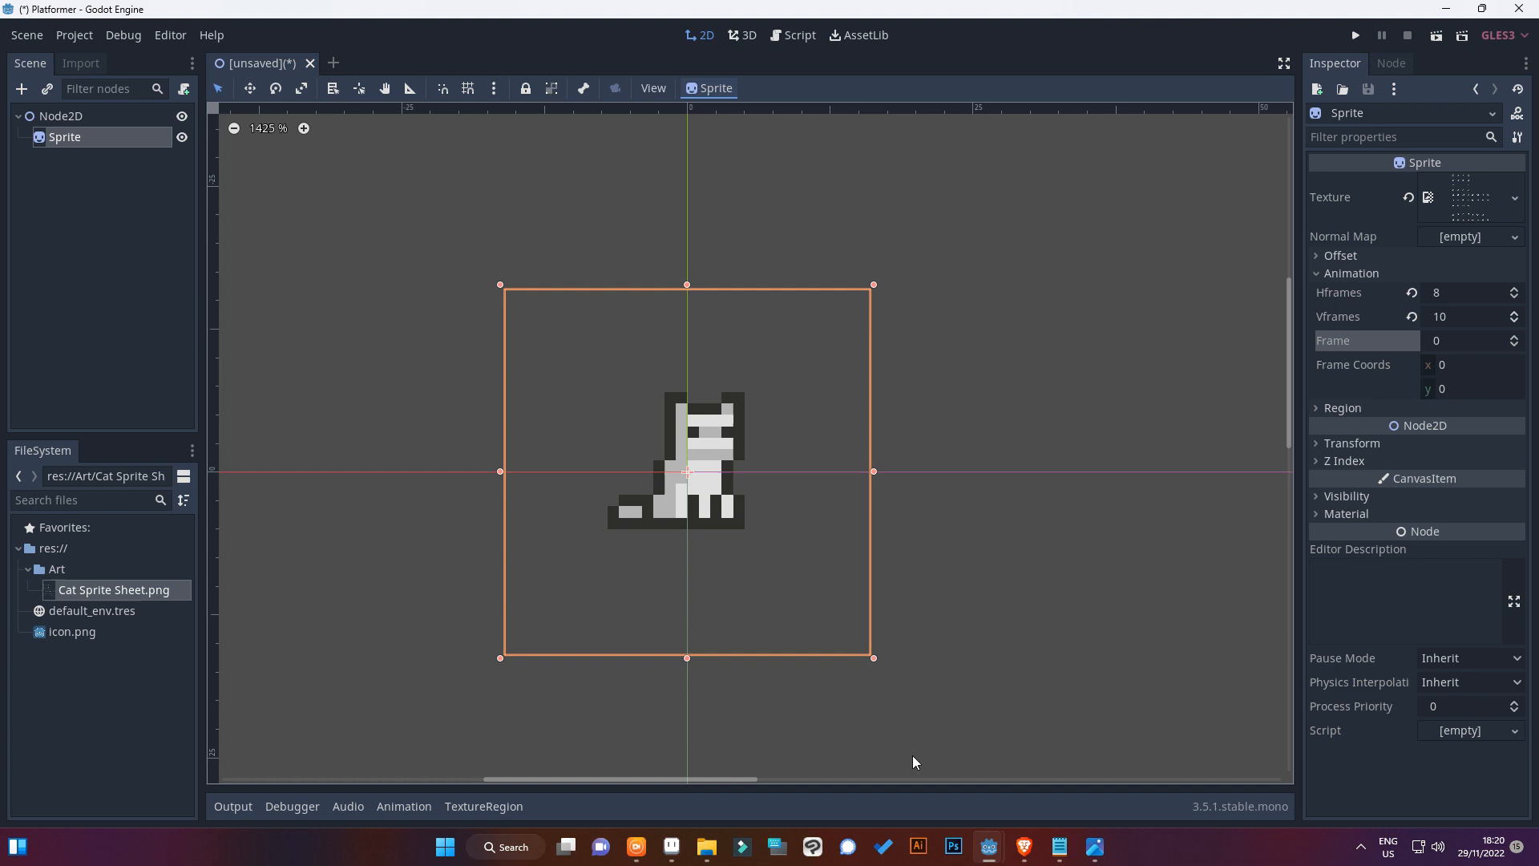
left_click(1095, 846)
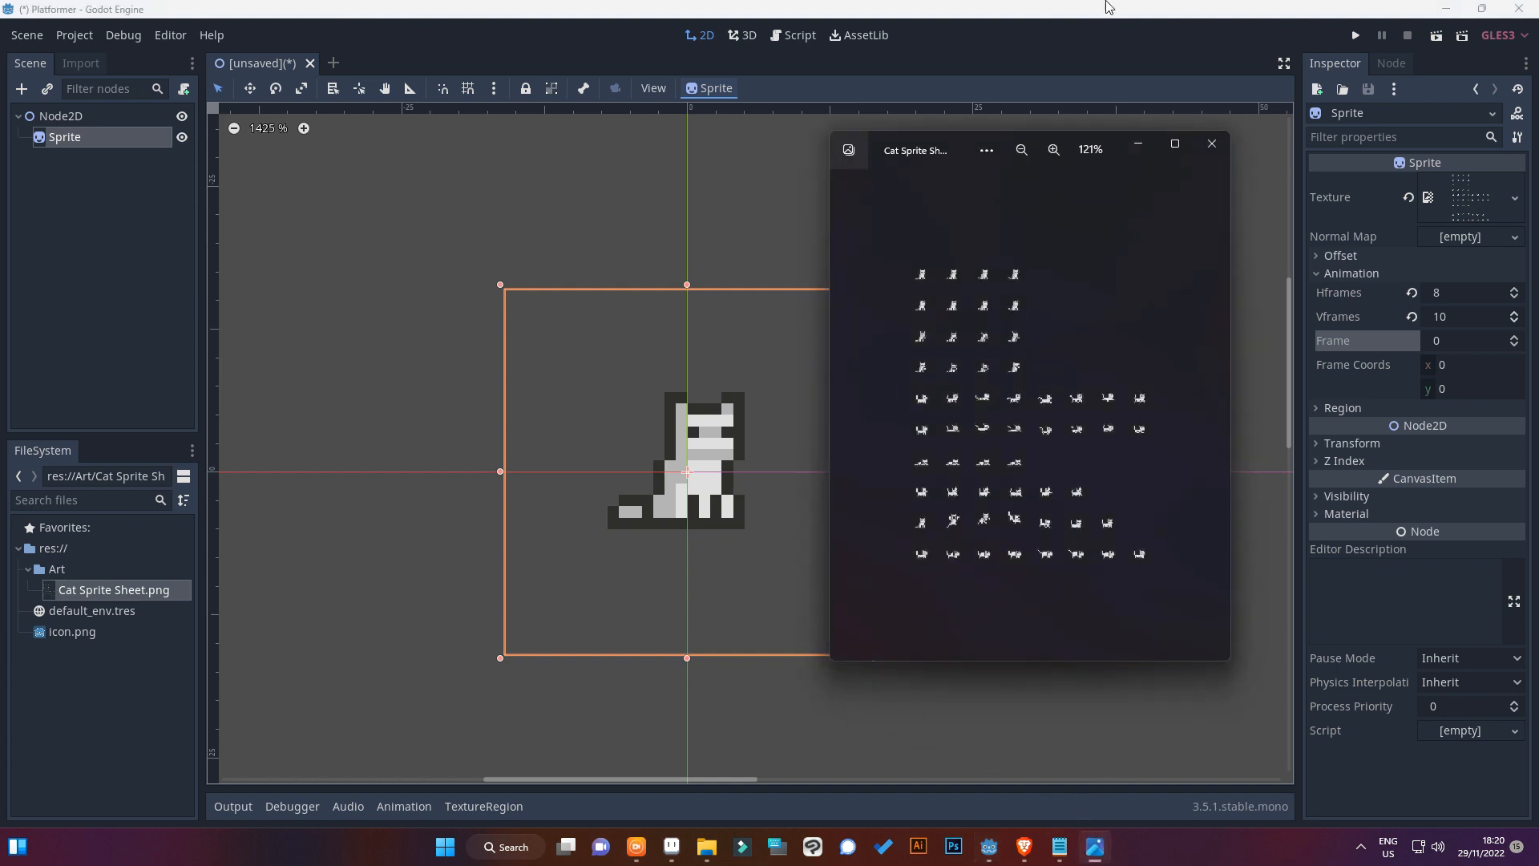
left_click(1137, 144)
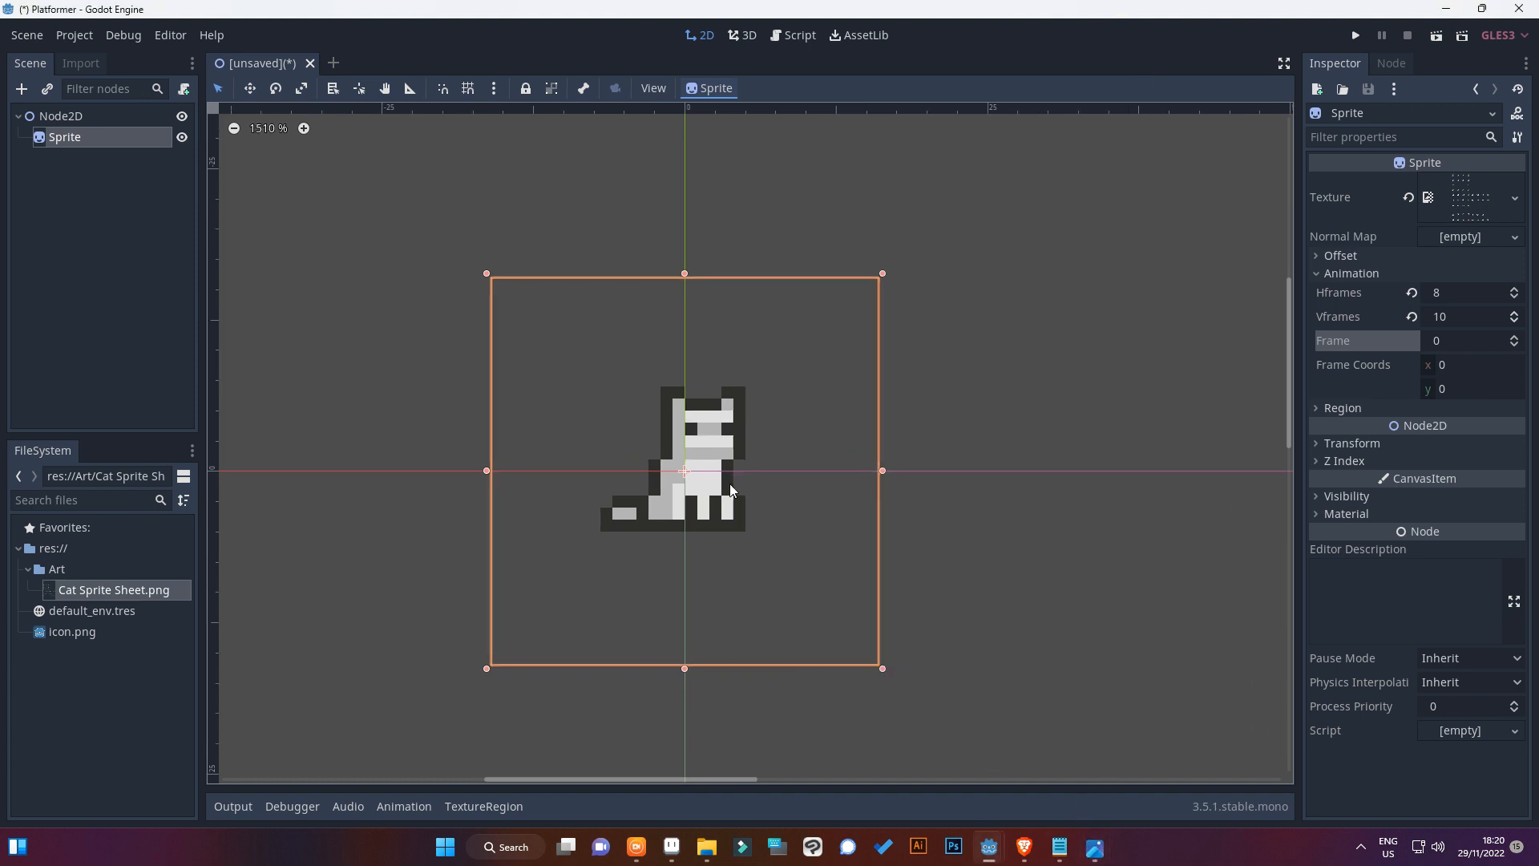
Rename the root Node2D as Player ProtoType
scroll(730, 483, "up", 4)
scroll(733, 482, "down", 2)
scroll(733, 481, "down", 10)
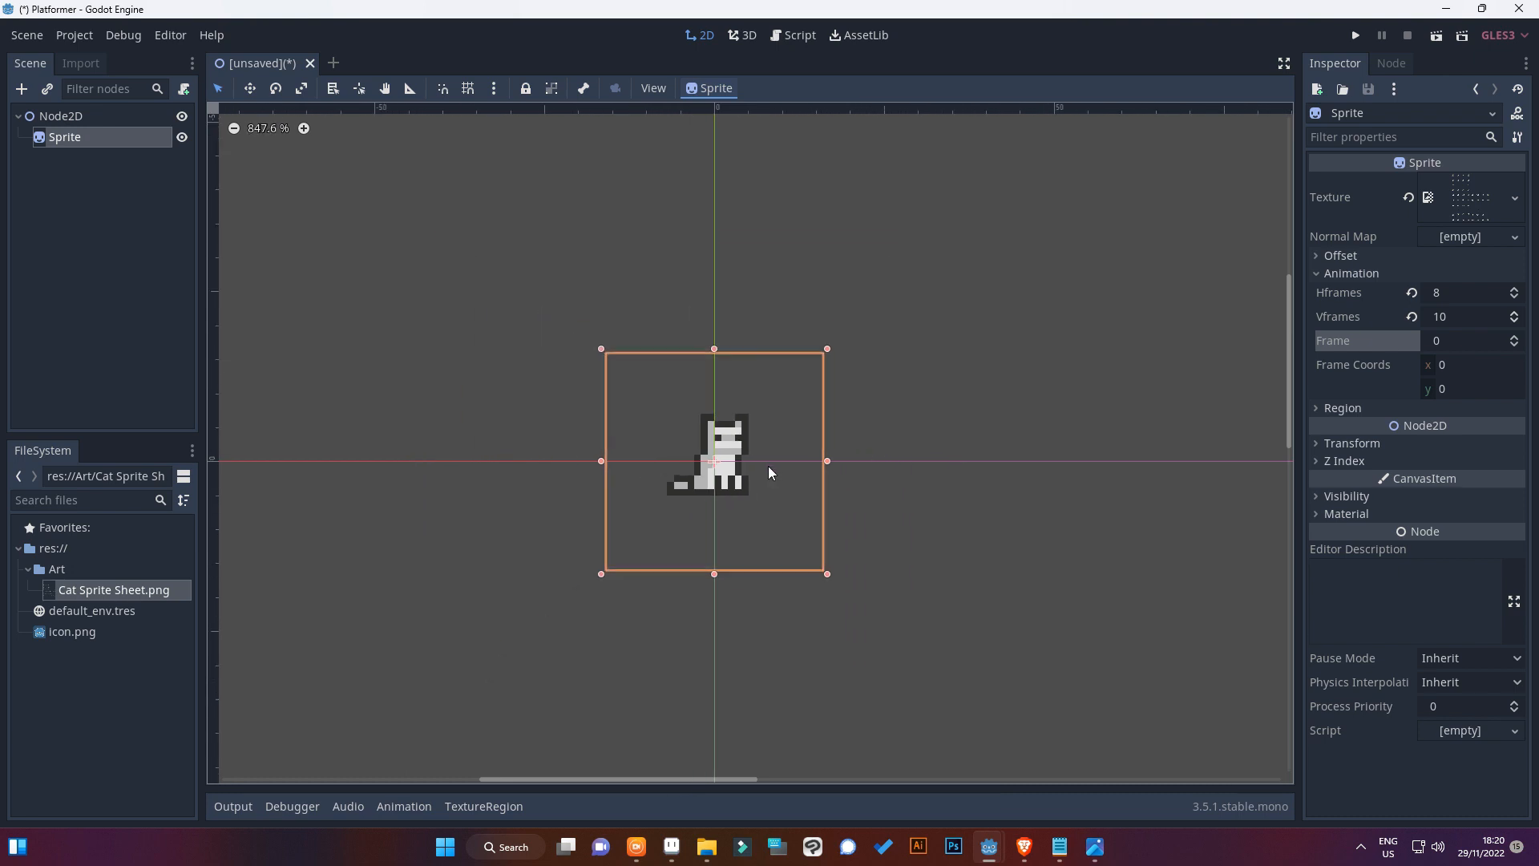
left_click(73, 116)
left_click(73, 117)
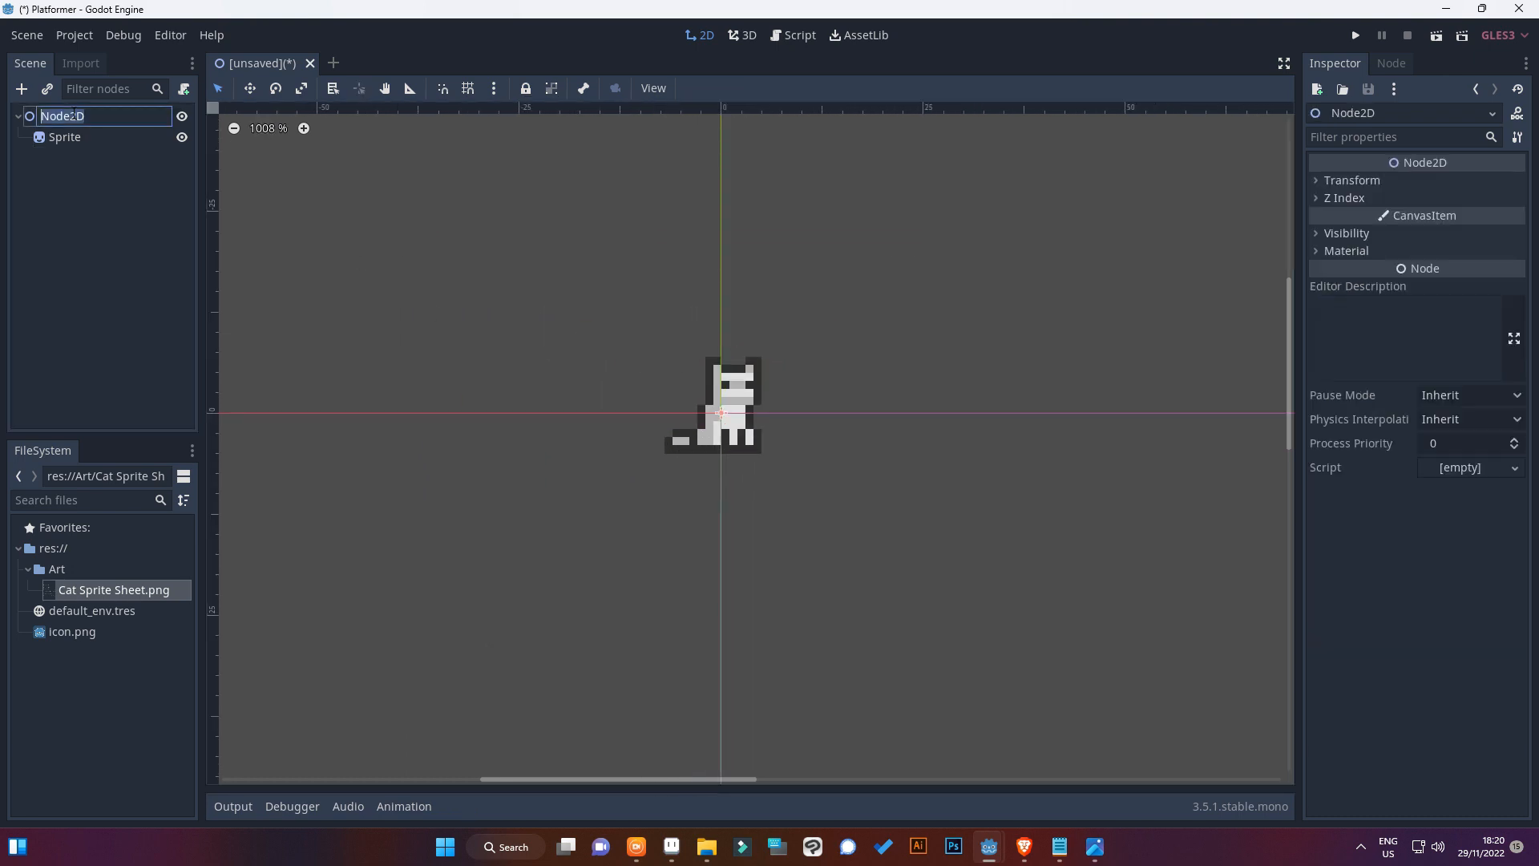
type("Player ProtoType")
key("Return")
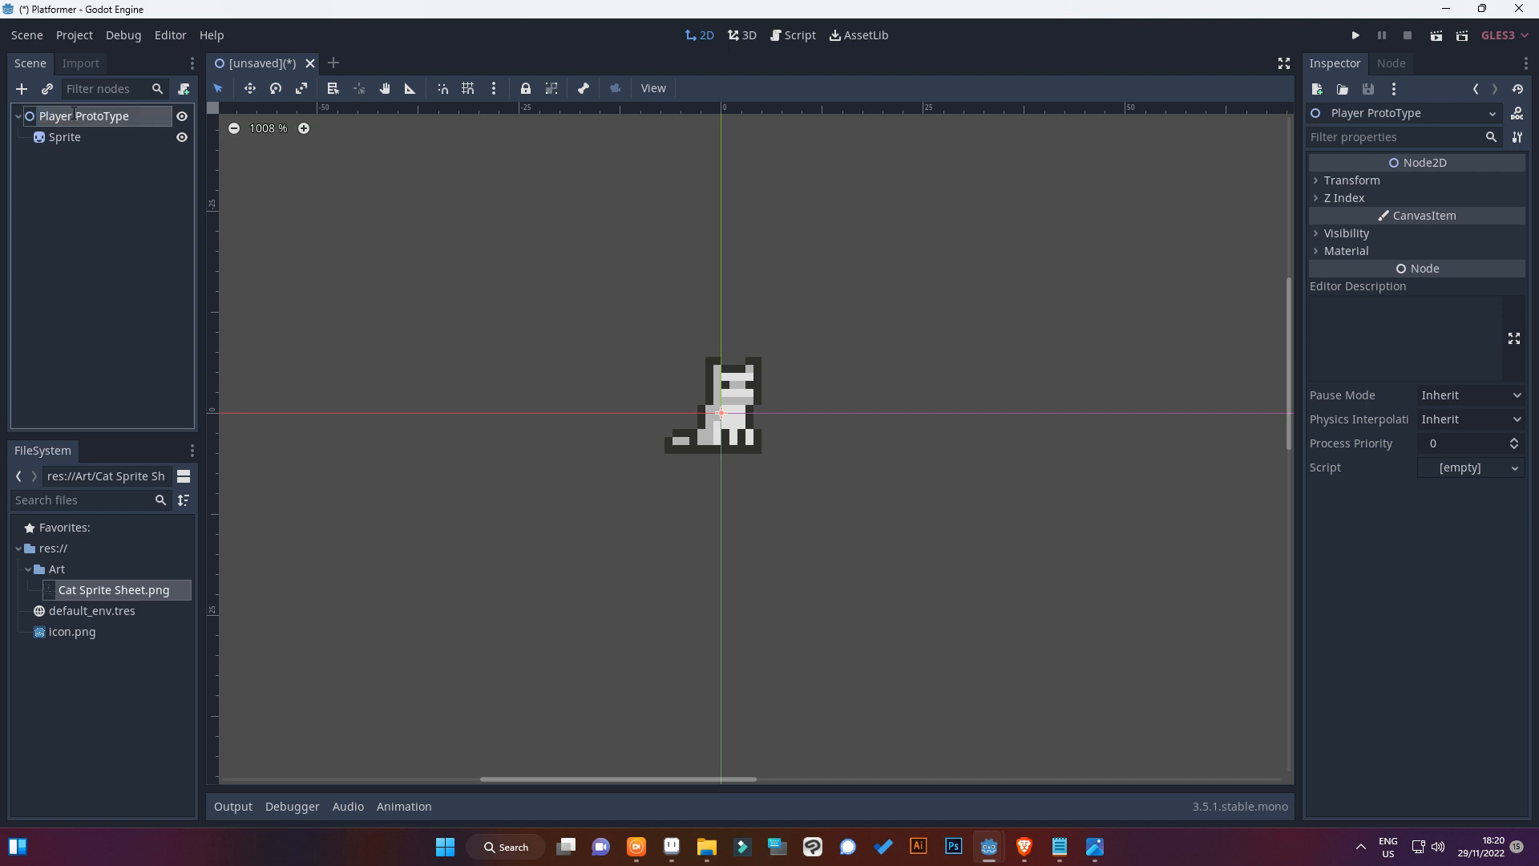
Start saving the scene and create a folder named Assets in res:// from the save dialog
key("ctrl+s")
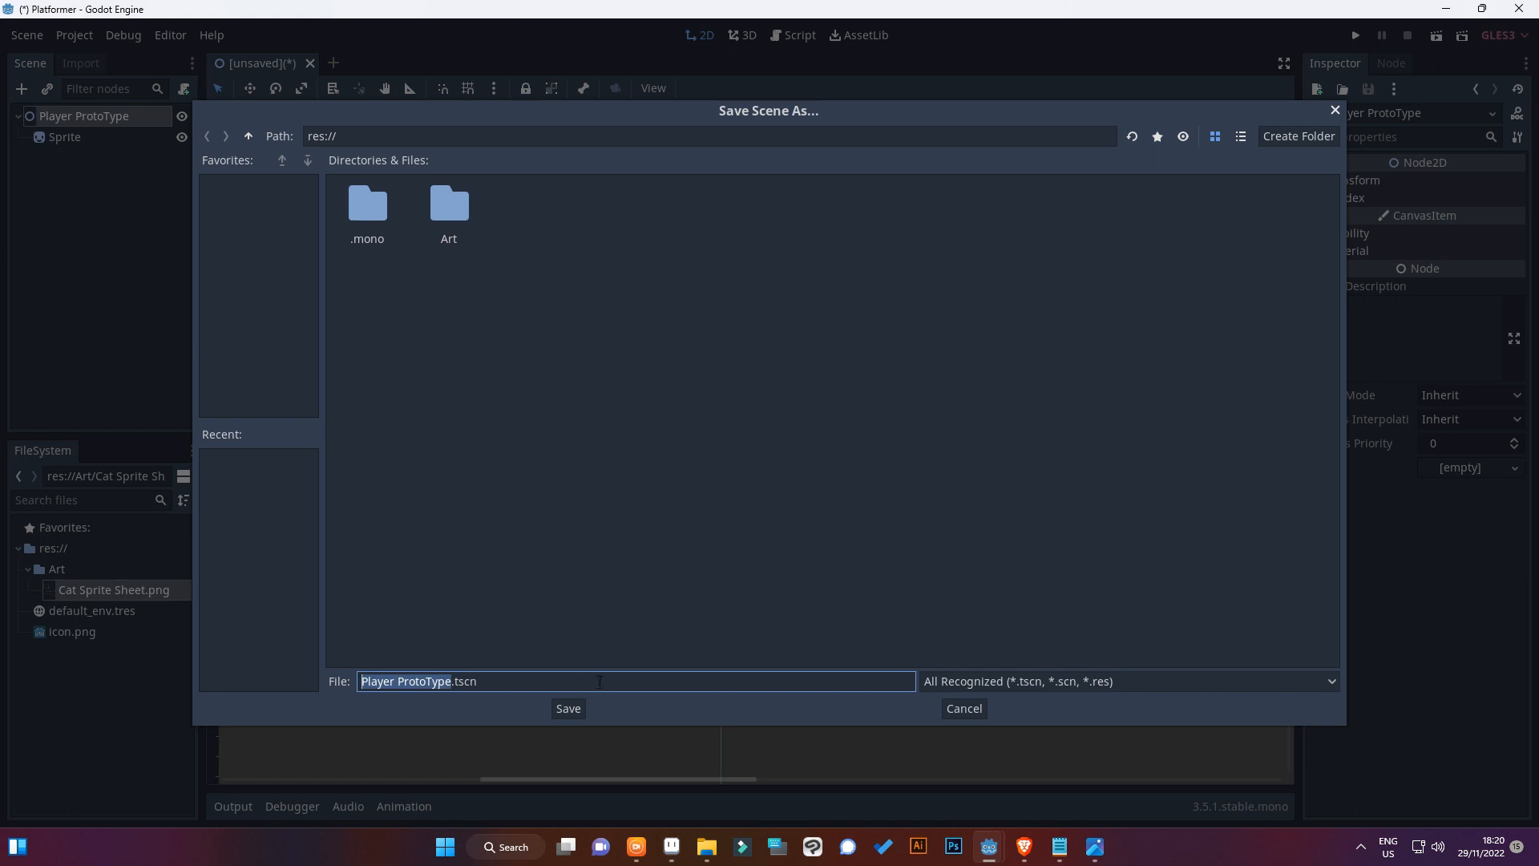
right_click(596, 358)
left_click(617, 375)
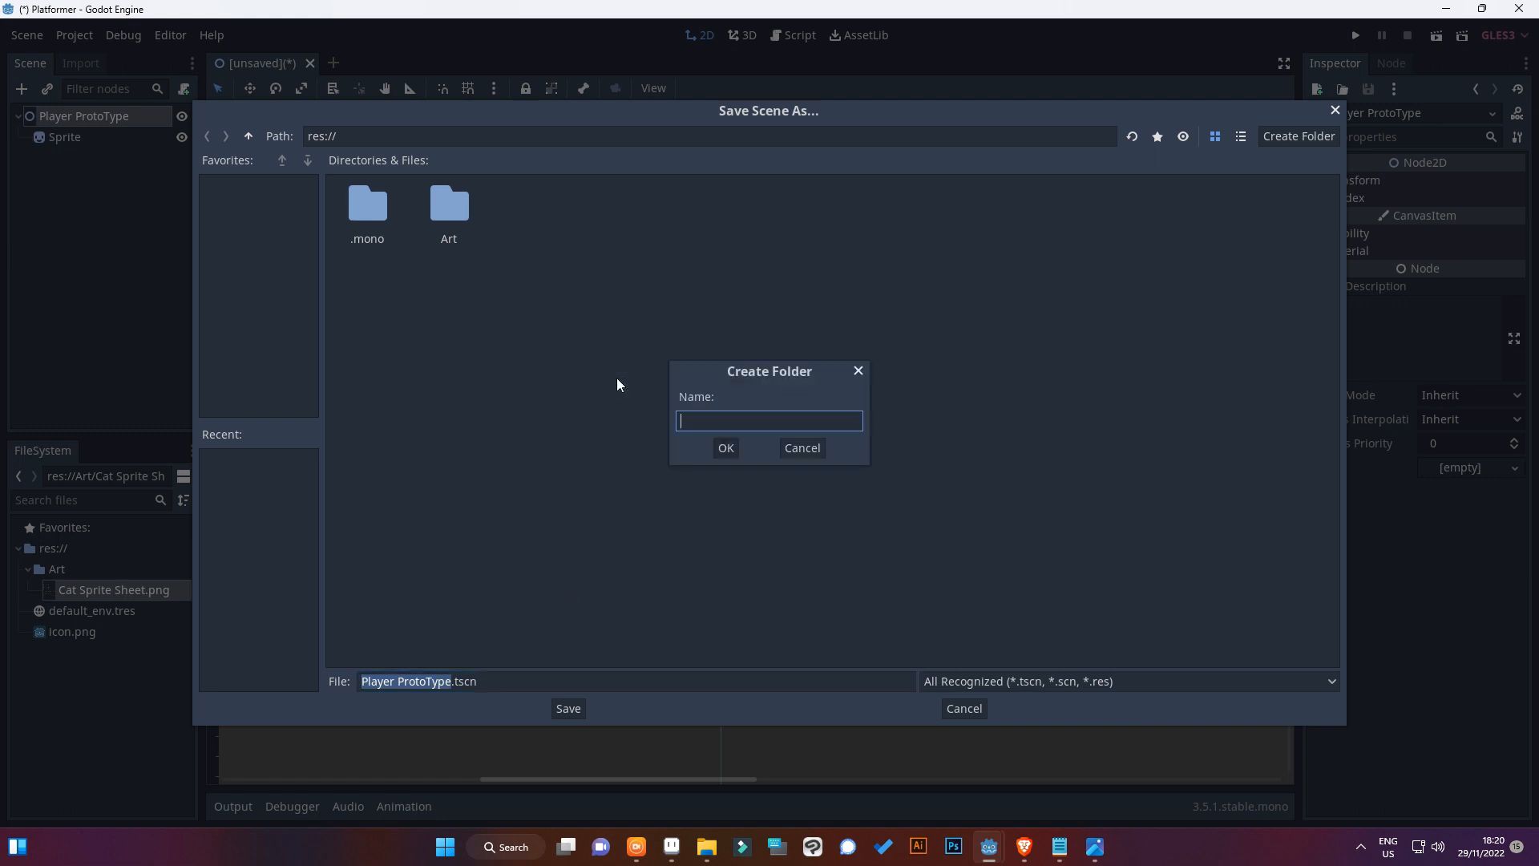
type("Assets")
key("Return")
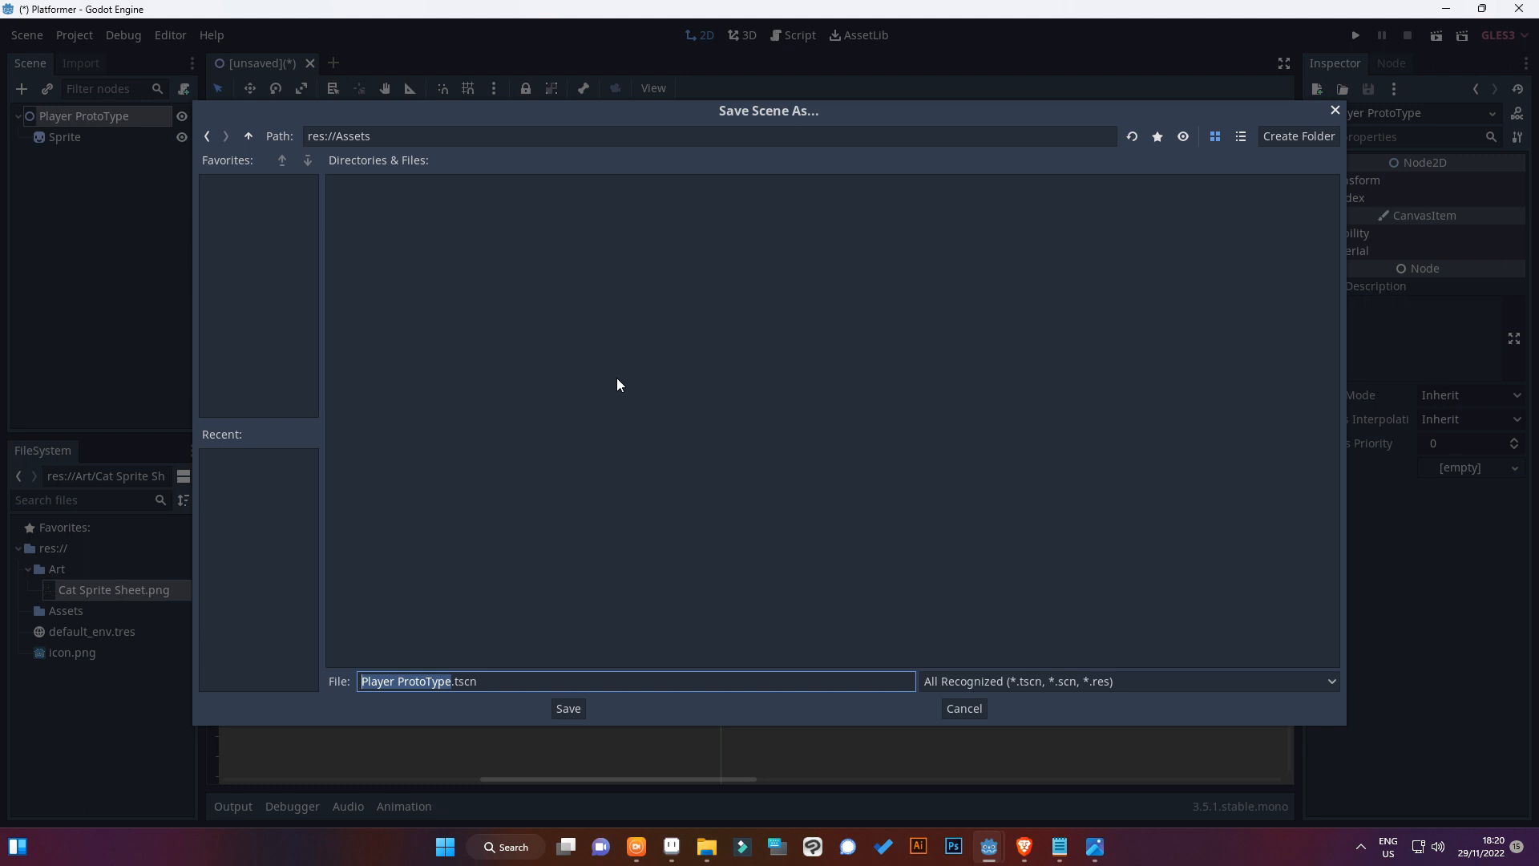
Create a folder named TSCN in res://Assets and save the scene in it as Player ProtoType.tscn
right_click(617, 374)
left_click(649, 386)
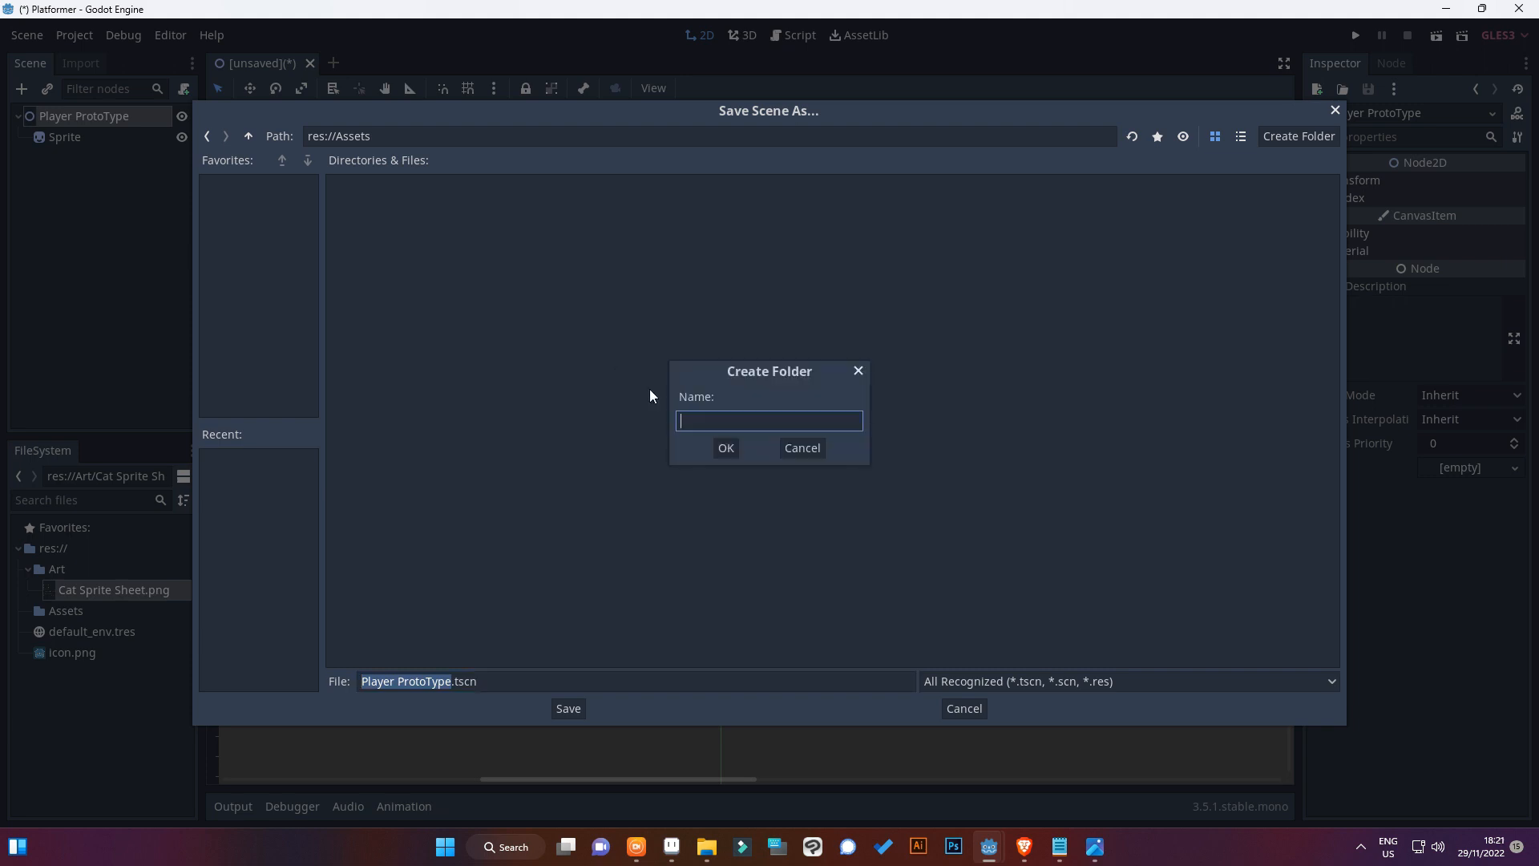
type("TSCN")
key("Return")
key("Return")
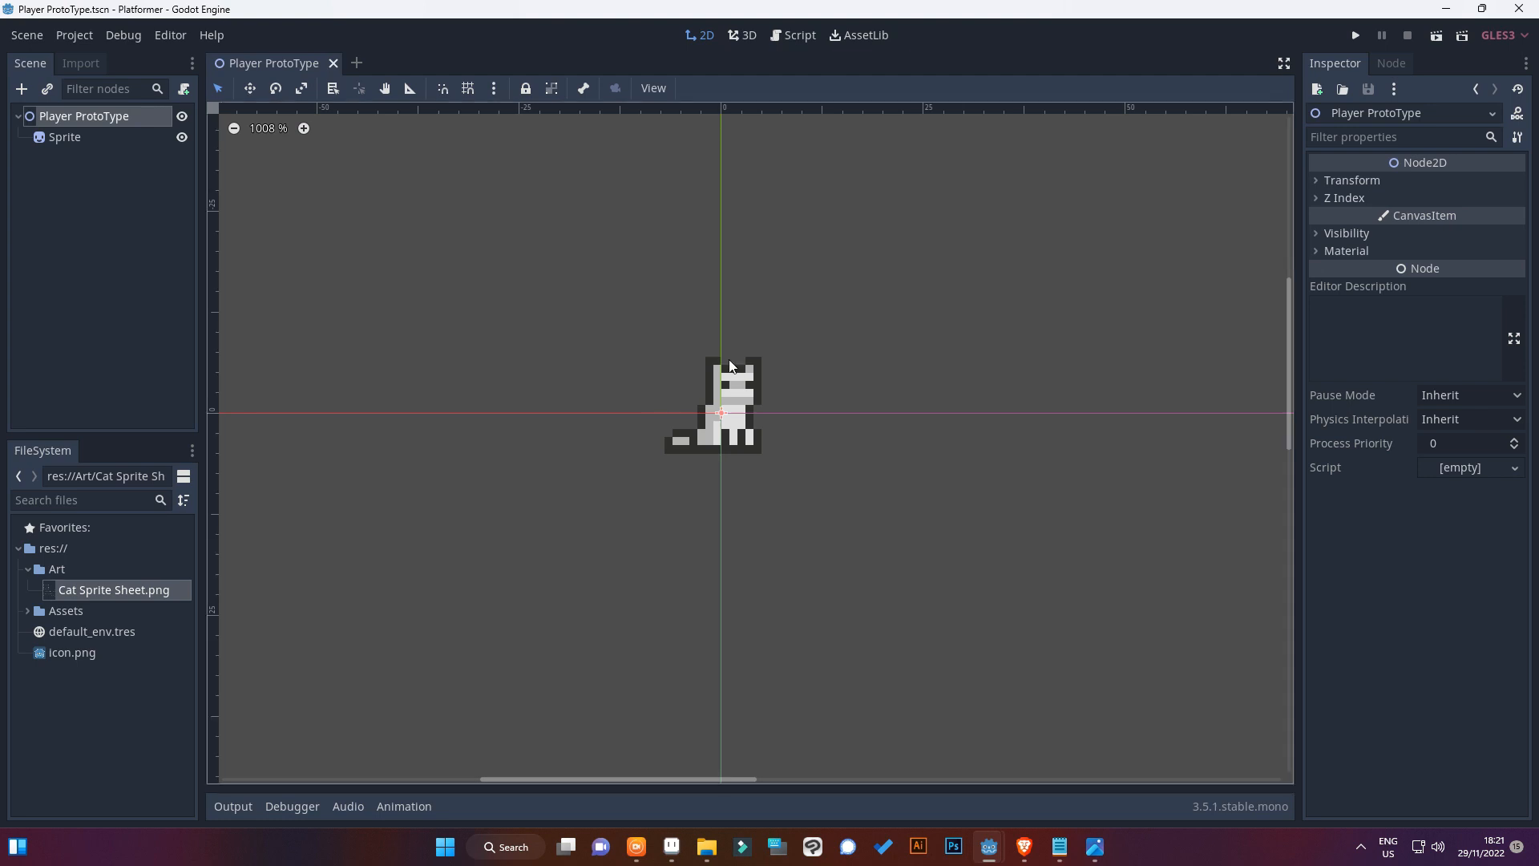
Add a KinematicBody2D as a child node of Player ProtoType and save the scene
scroll(729, 361, "up", 1)
scroll(621, 507, "up", 1)
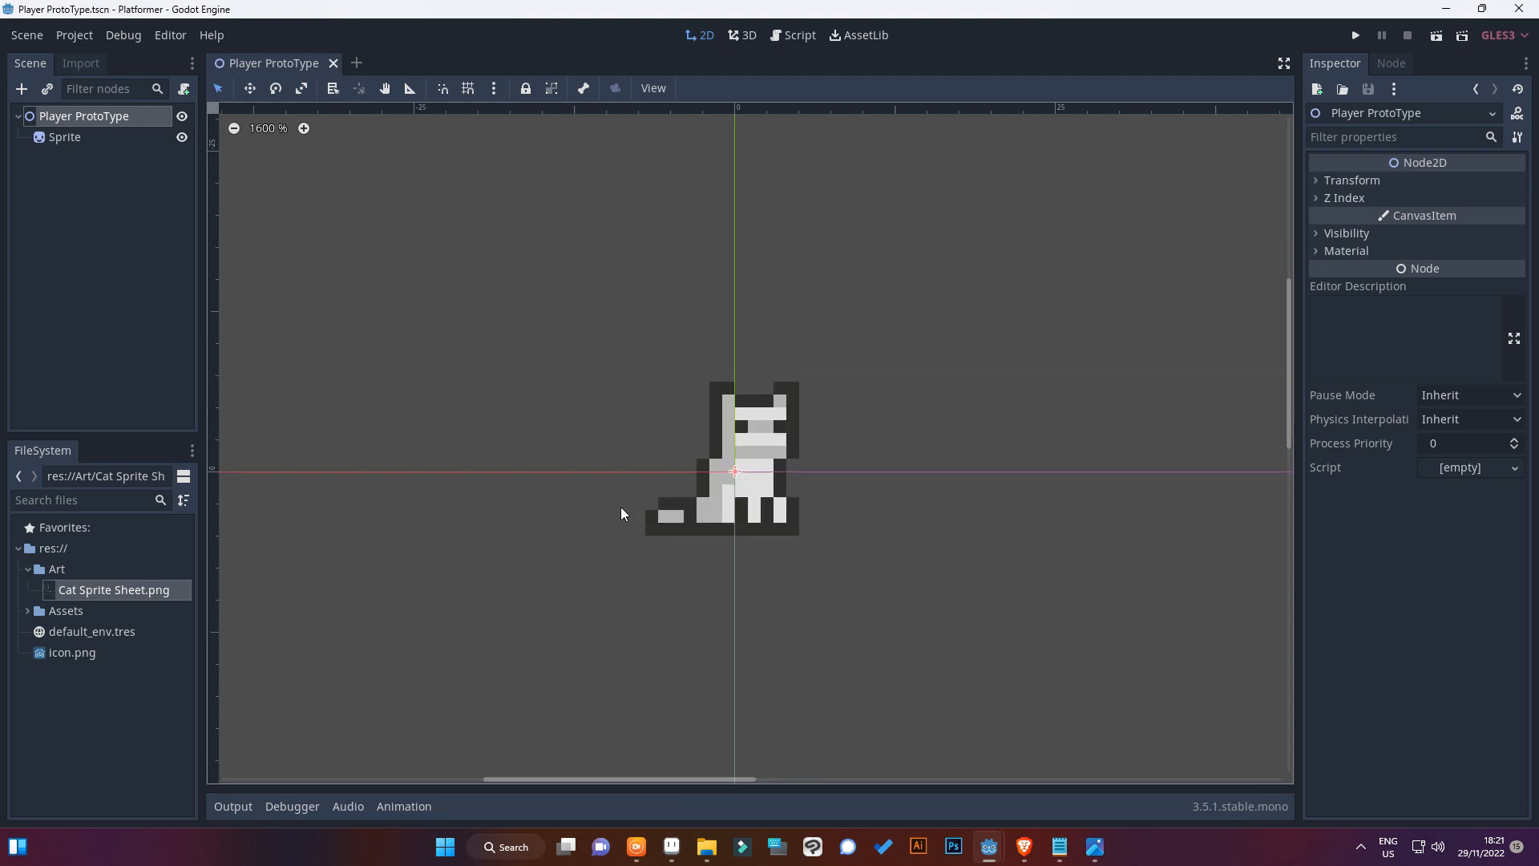
middle_click_drag(620, 507, 625, 508)
right_click(136, 117)
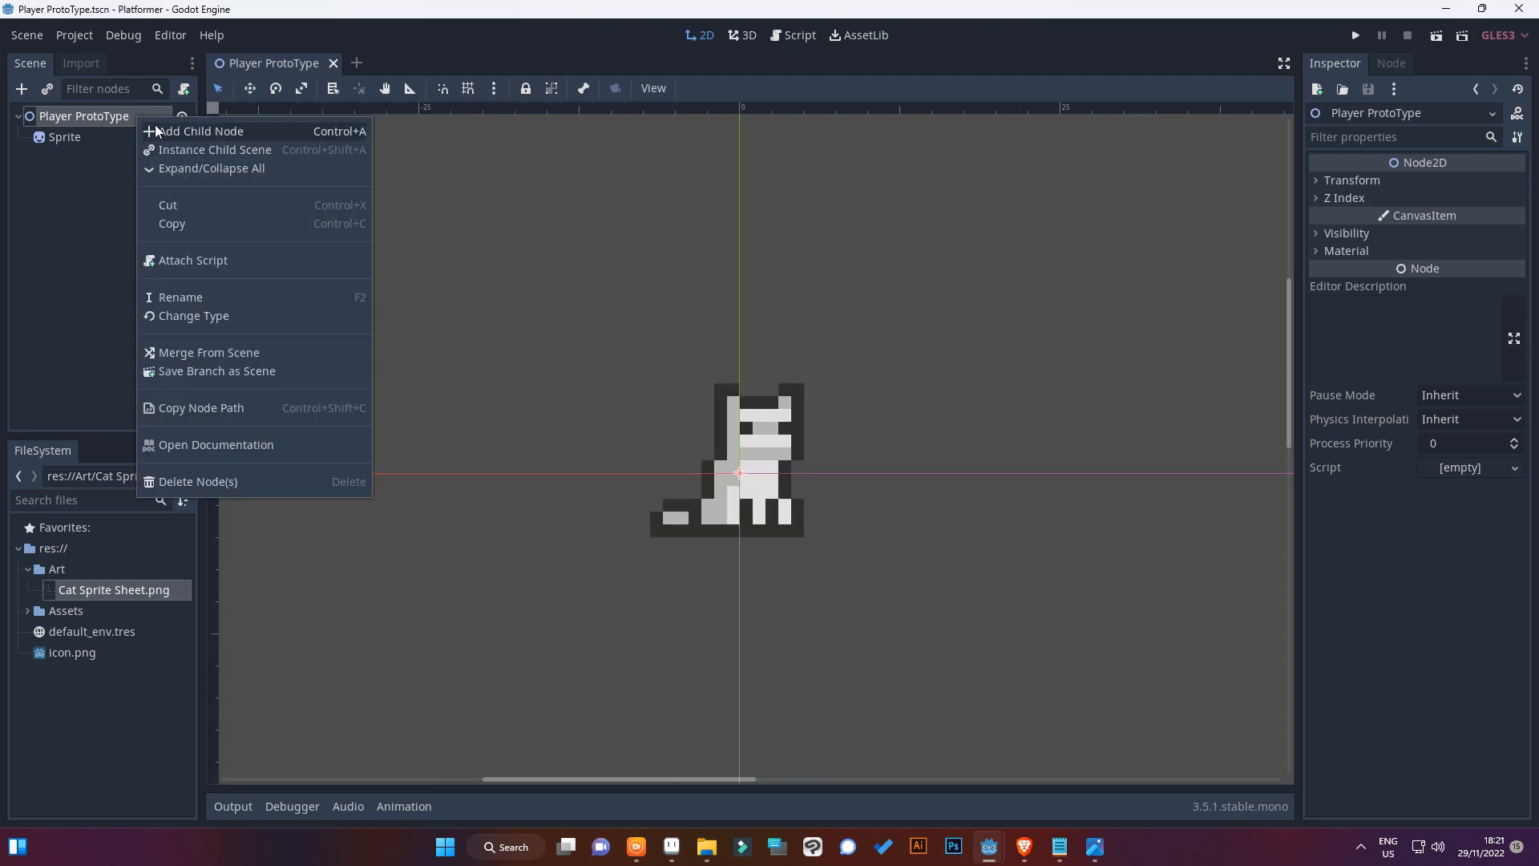
left_click(156, 125)
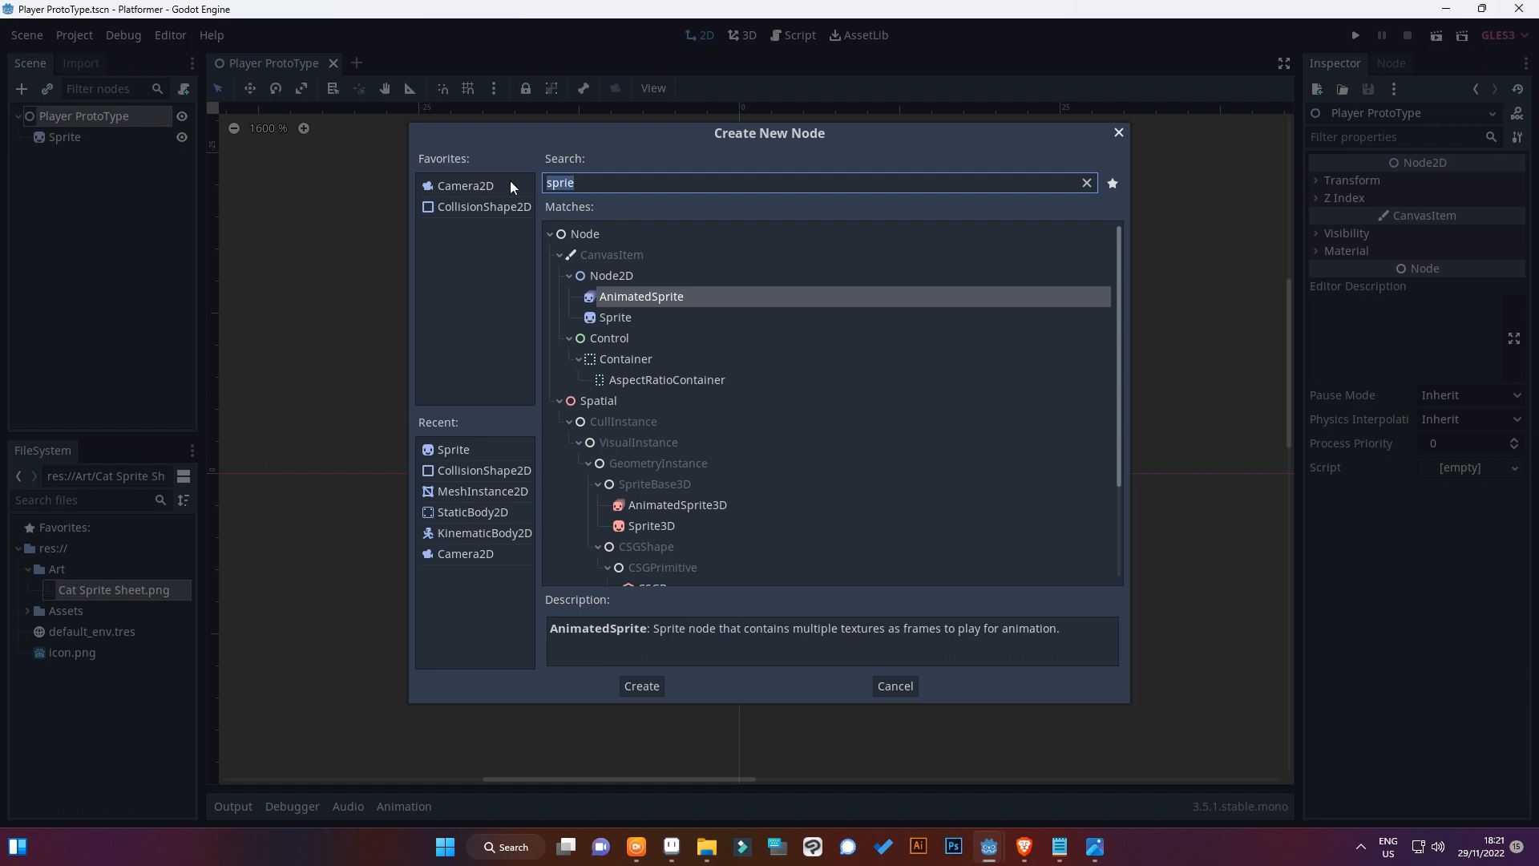
type("KINE")
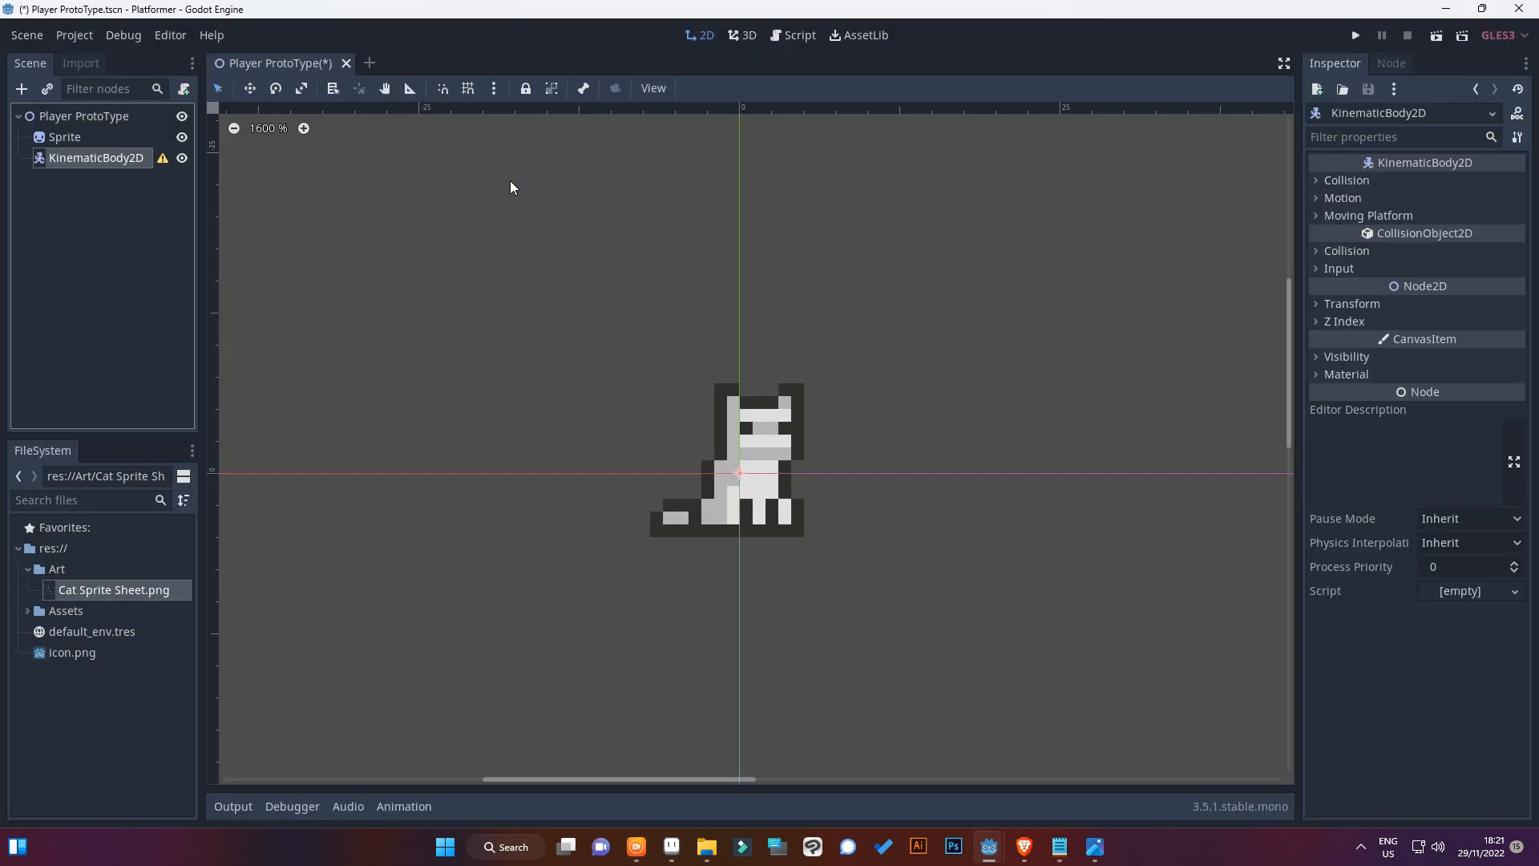
key("ctrl+s")
Make the Sprite a child of the KinematicBody2D and save the scene
mouse_move(75, 157)
left_mouse_down()
mouse_move(78, 131)
mouse_move(93, 133)
left_mouse_up()
left_click(94, 136)
scroll(854, 430, "down", 2)
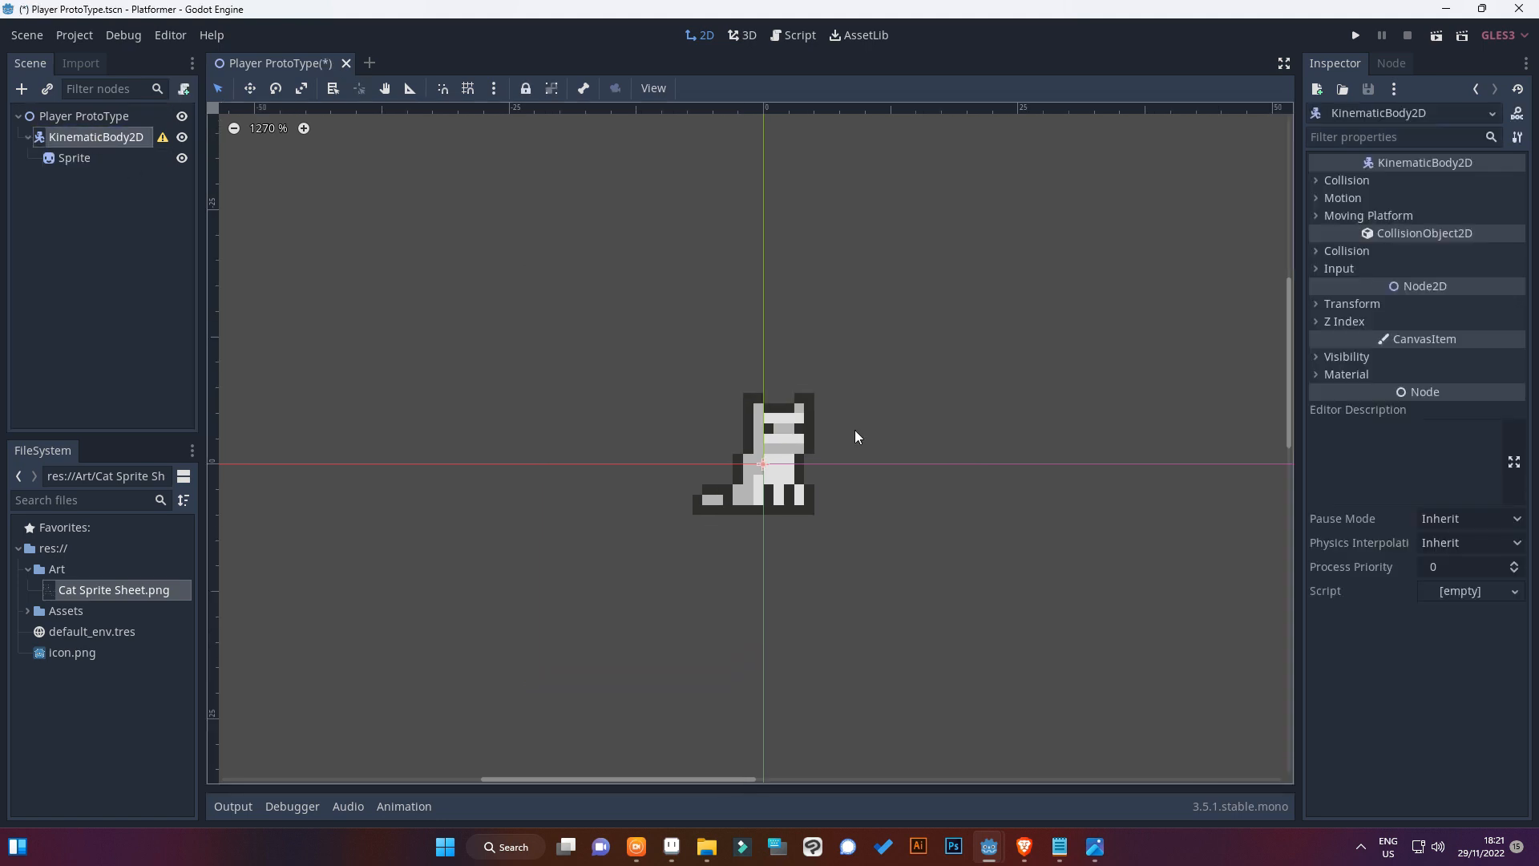
scroll(477, 280, "up", 3)
key("ctrl+s")
Check the KinematicBody2D's configuration warning, then add a CollisionShape2D child with a new CapsuleShape2D
left_click(162, 138)
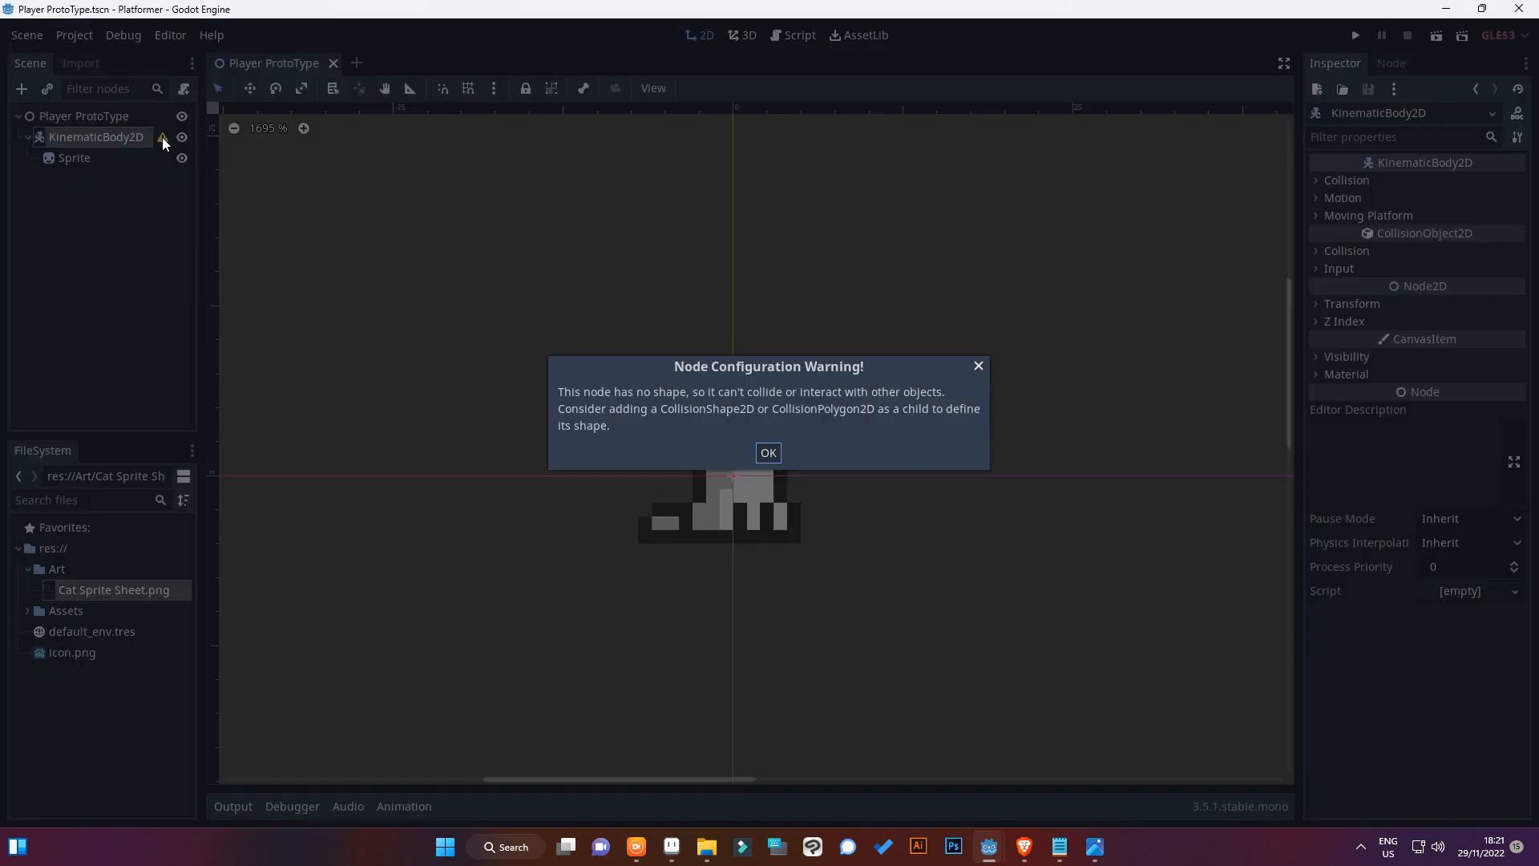
left_click(768, 452)
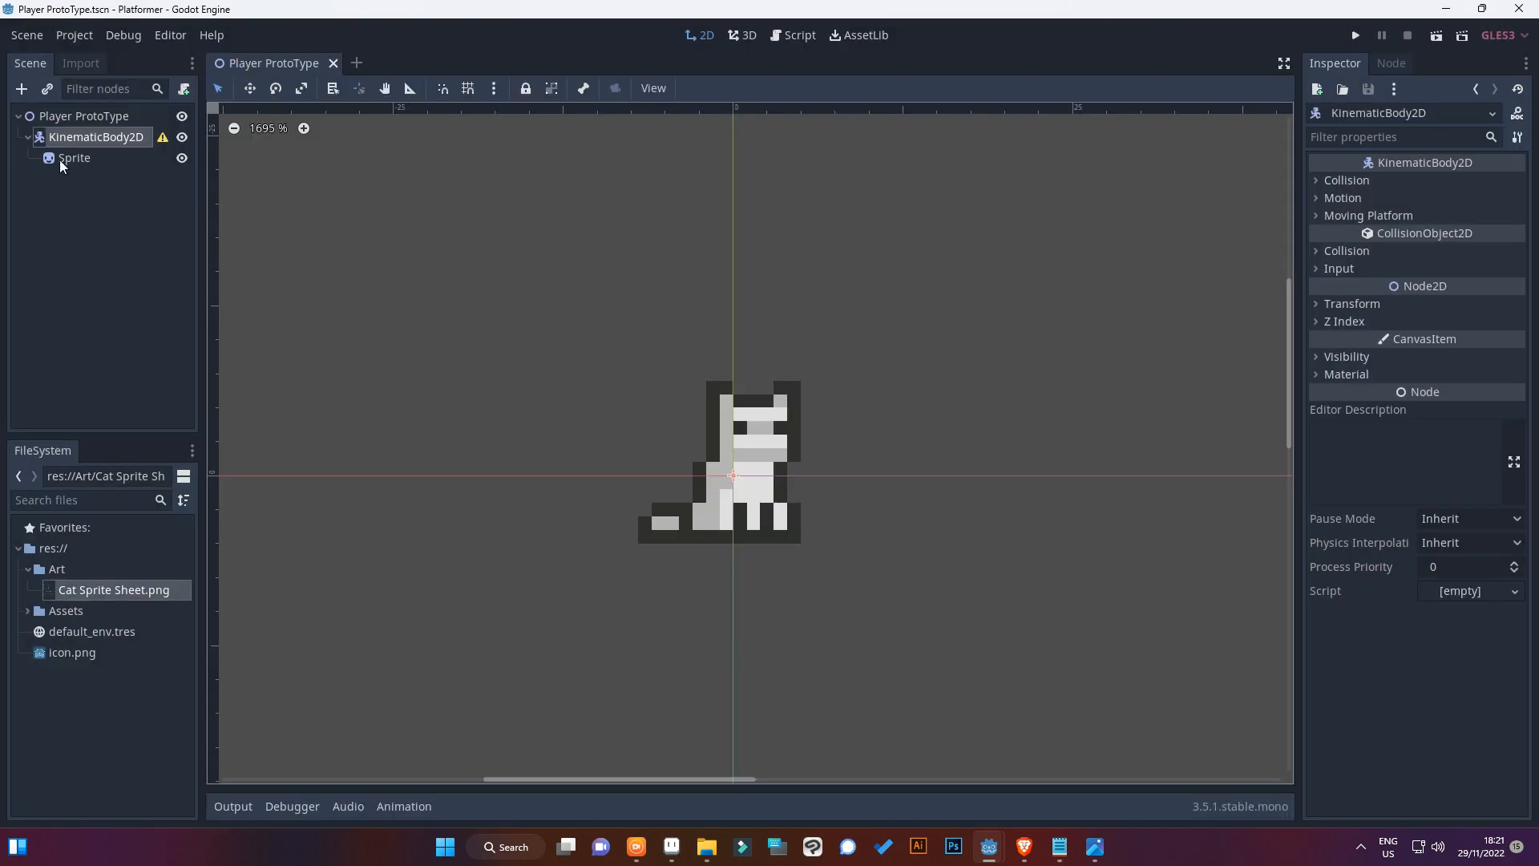
right_click(53, 146)
left_click(80, 159)
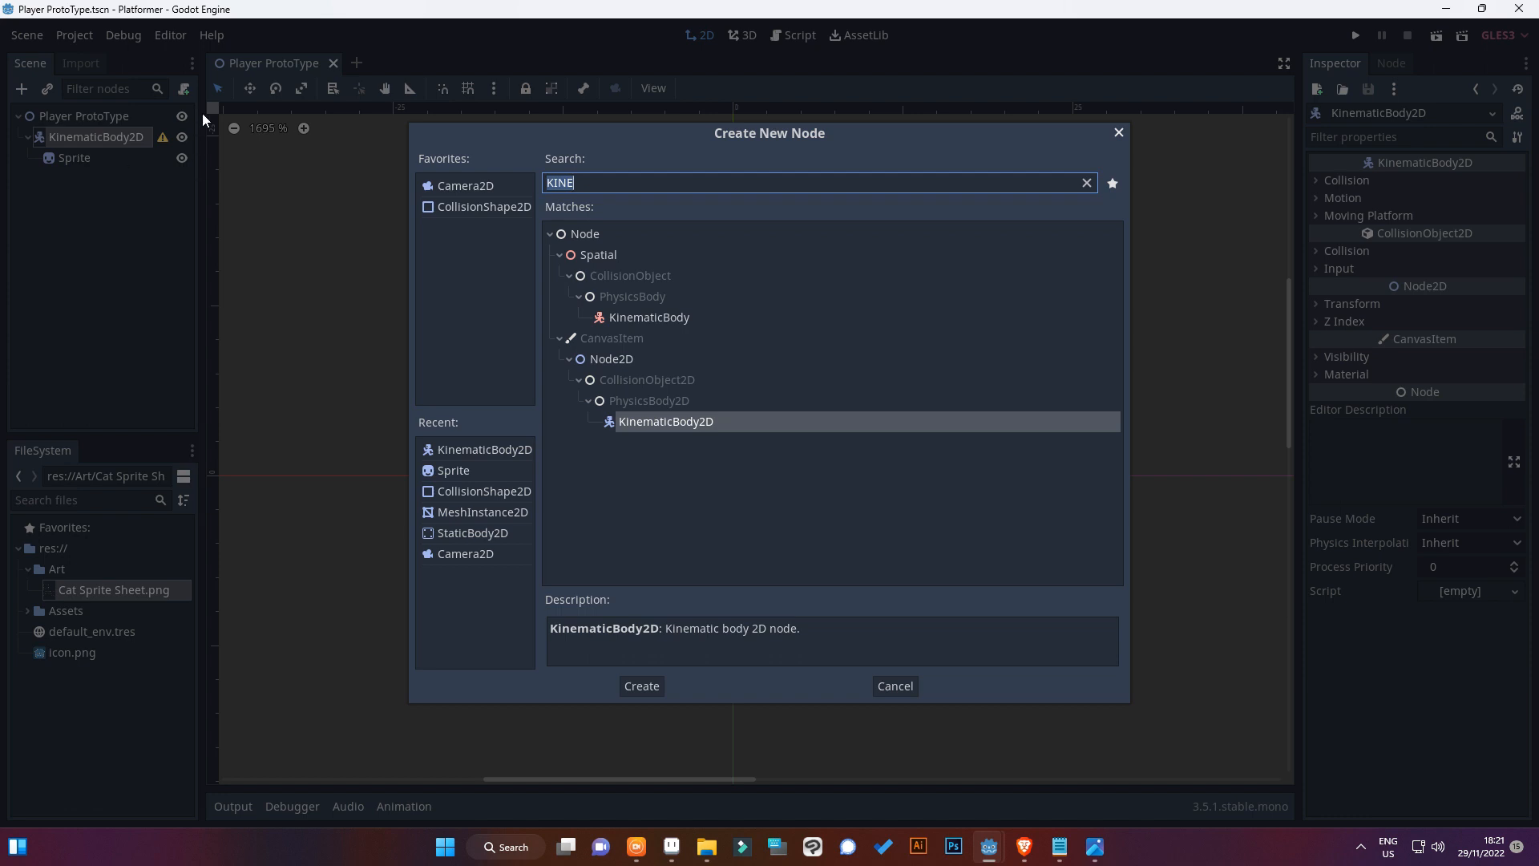
double_click(460, 213)
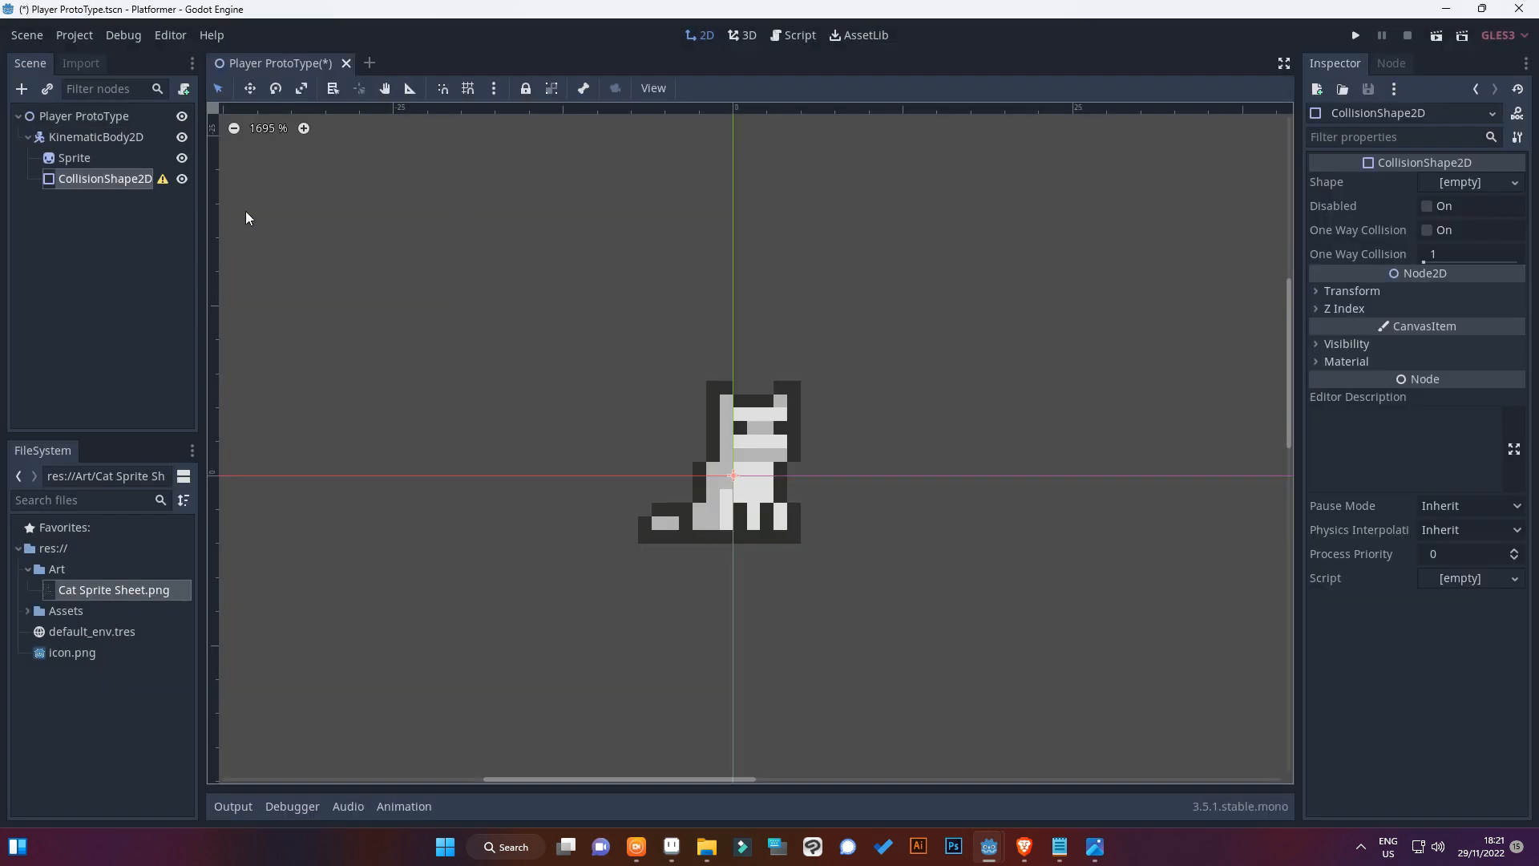
left_click(1460, 183)
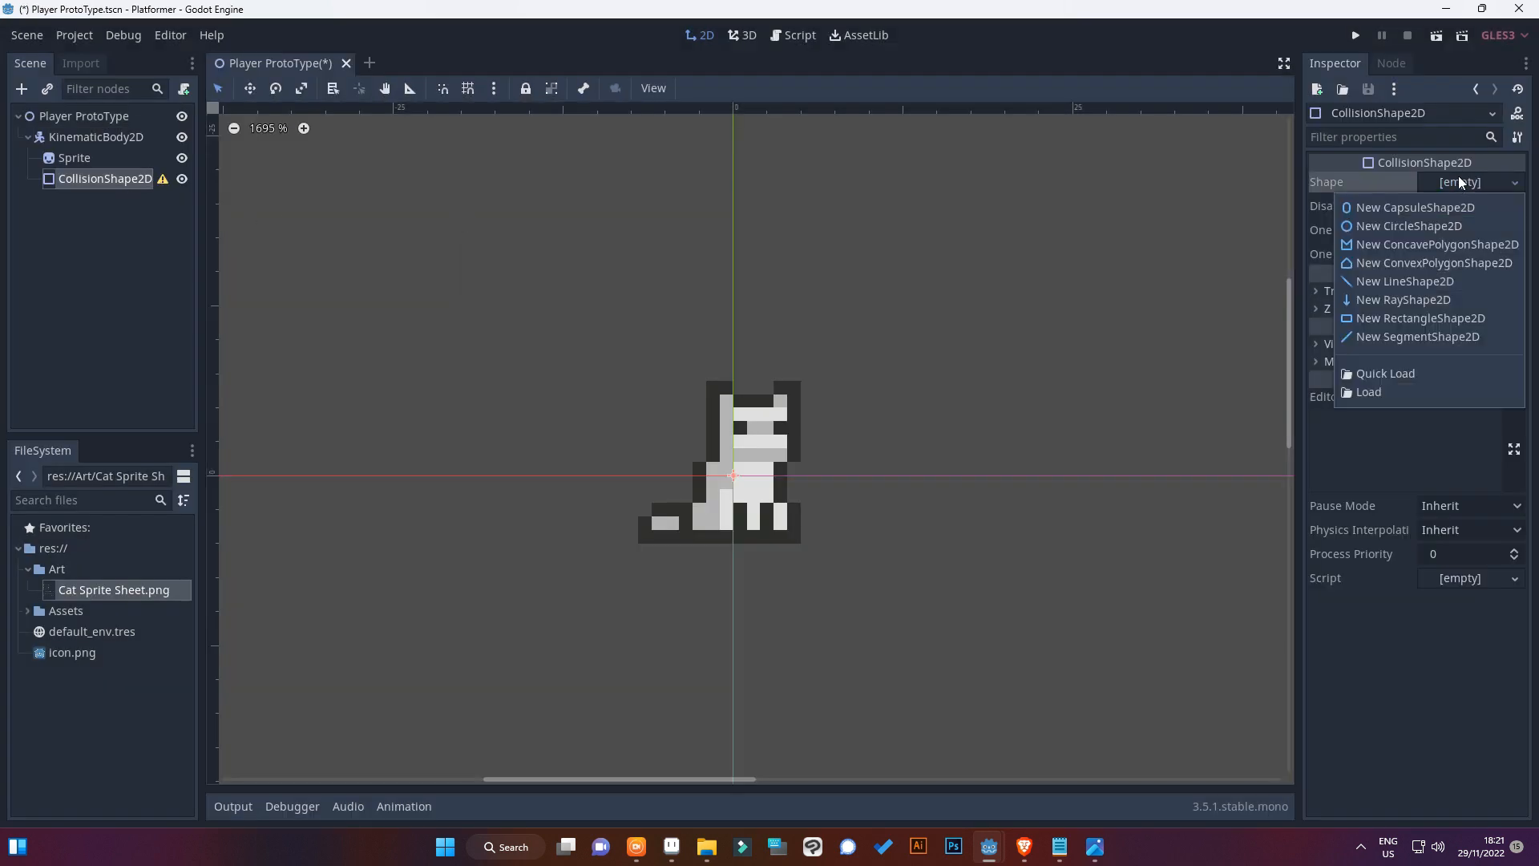
left_click(1404, 210)
Shrink the capsule collision shape to a small round form, position it over the cat's lower body and save
scroll(867, 348, "down", 3)
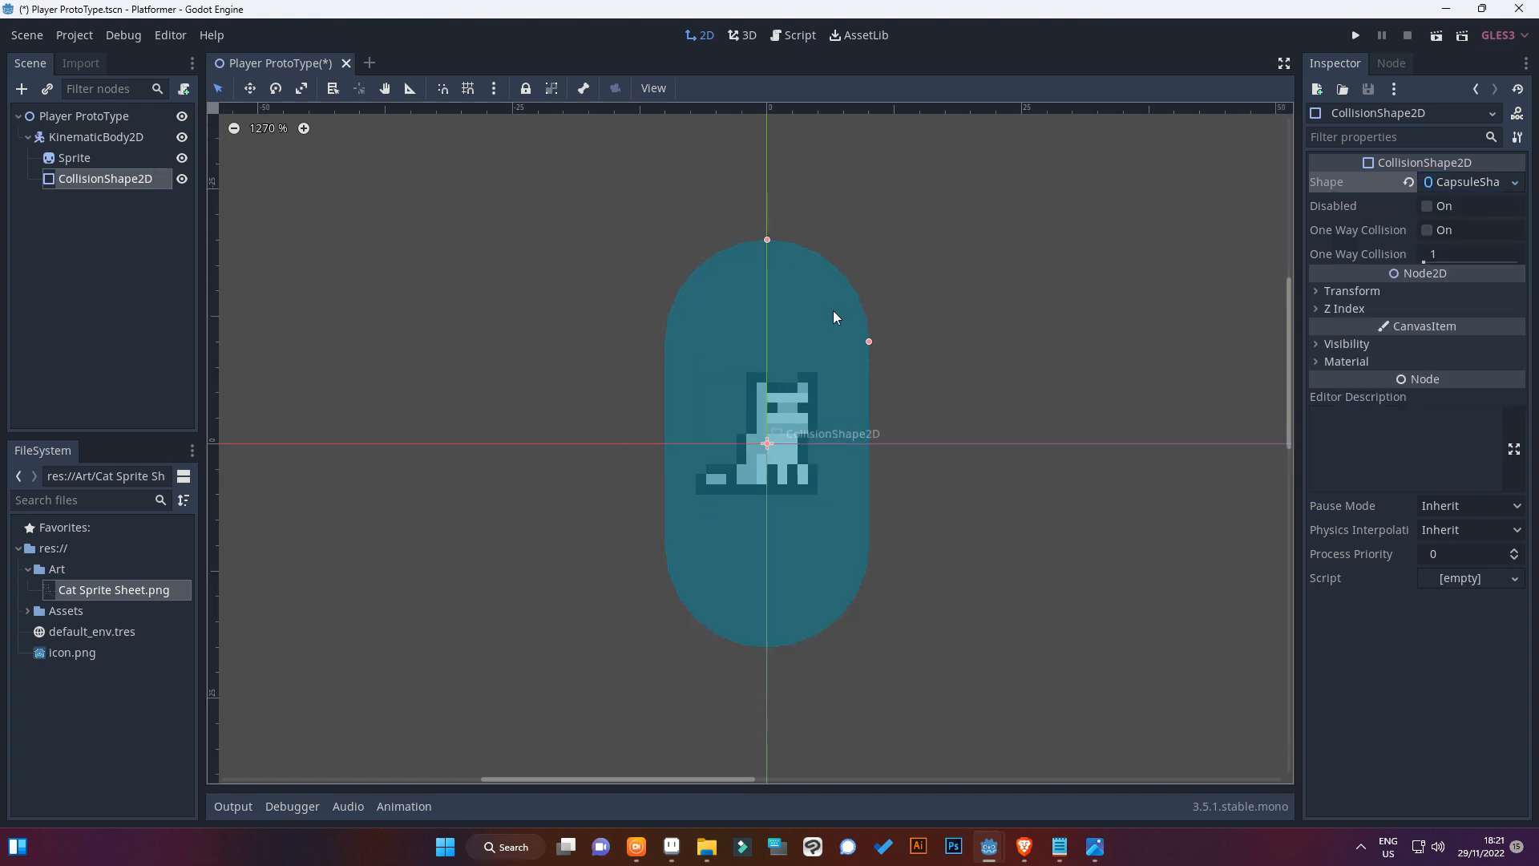
left_click_drag(759, 239, 791, 516)
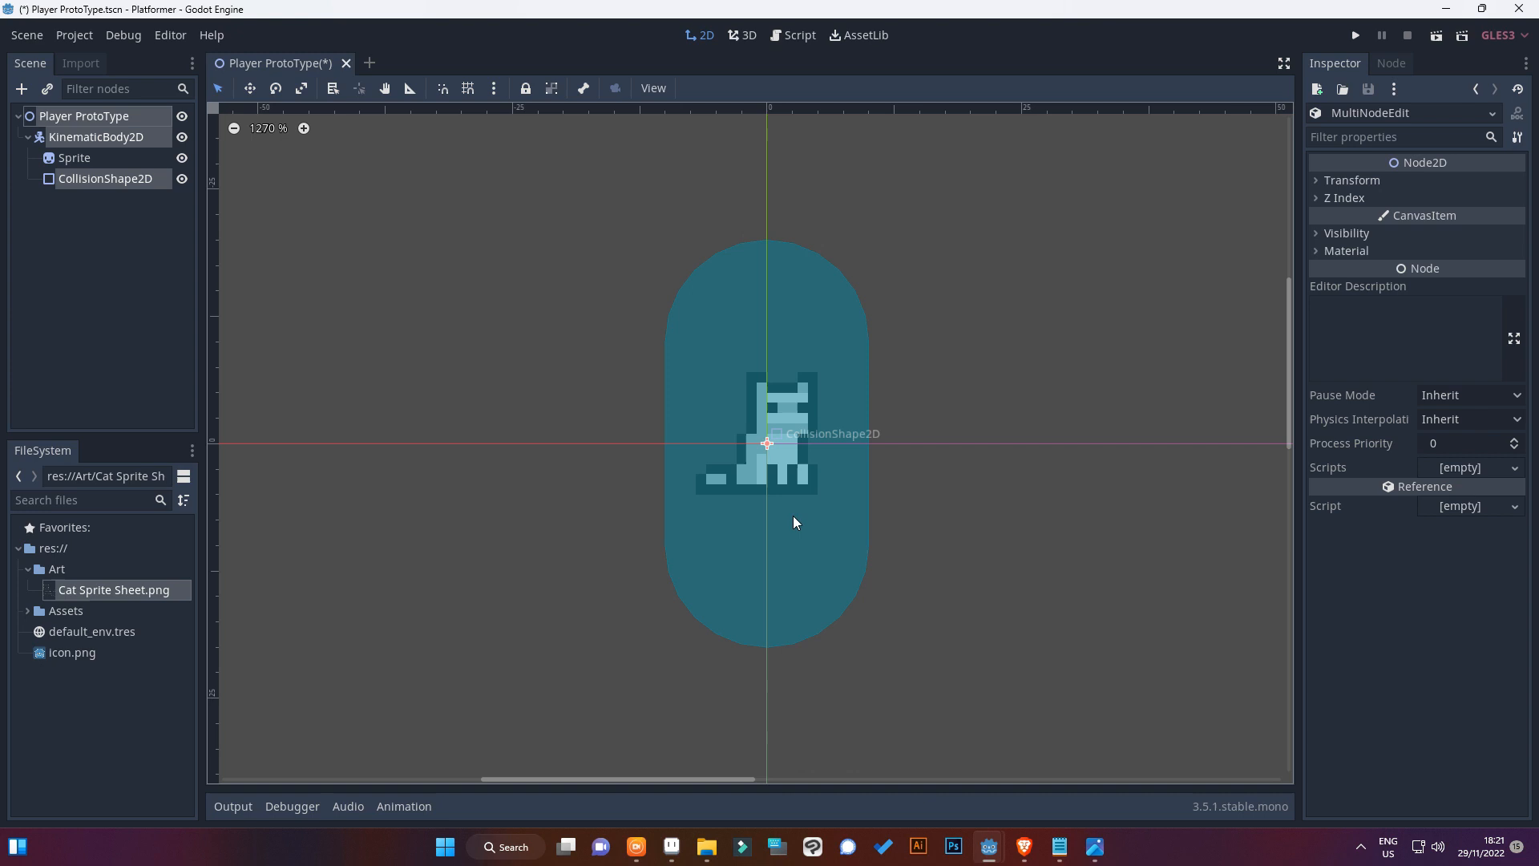
left_click(117, 179)
scroll(553, 244, "up", 3)
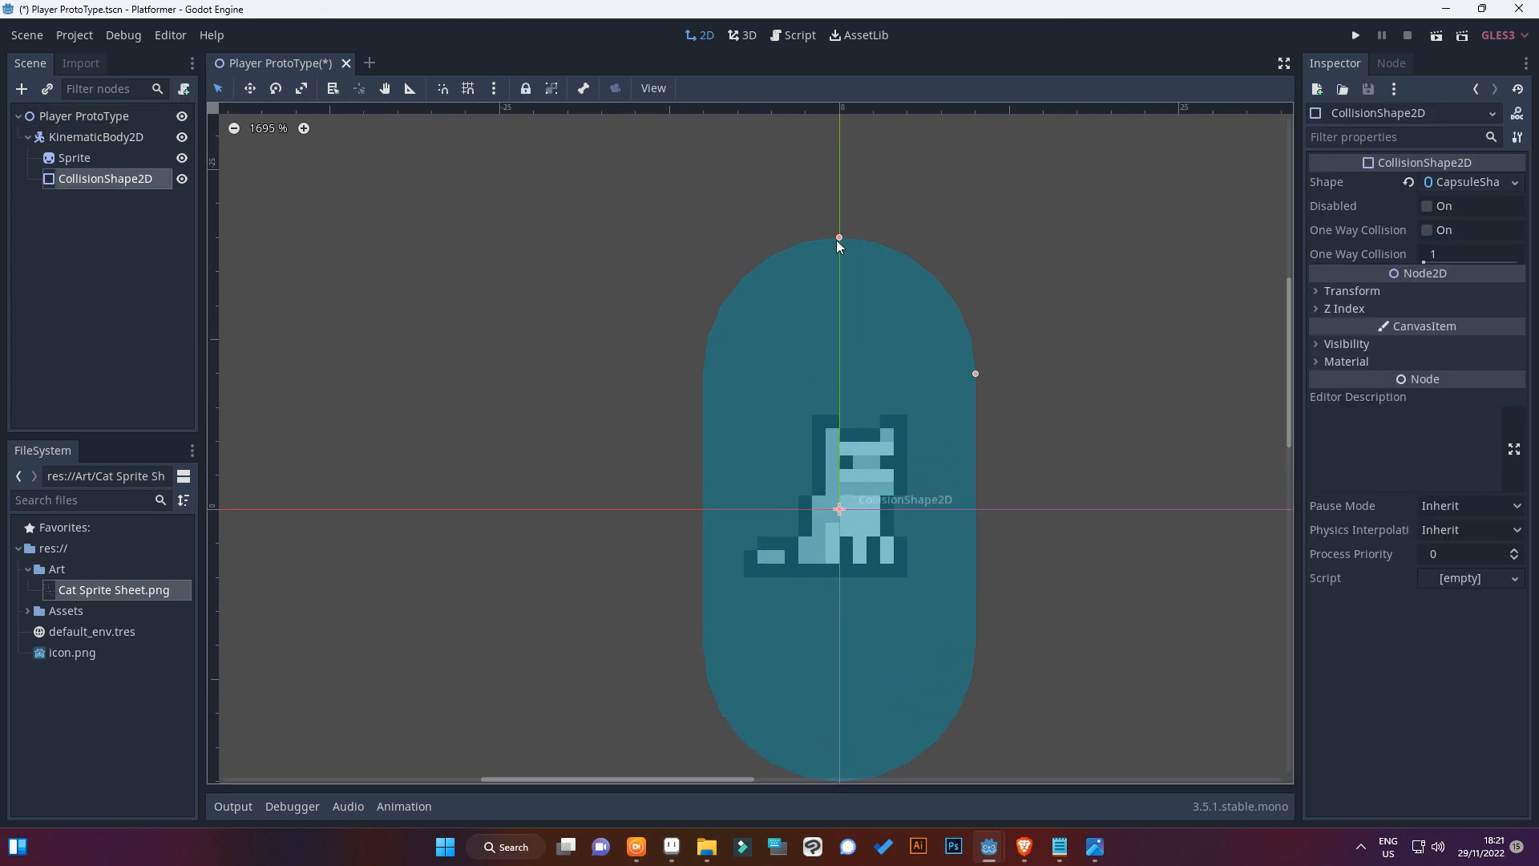
left_click_drag(838, 237, 857, 488)
scroll(858, 488, "up", 3)
left_click_drag(819, 423, 820, 406)
left_click_drag(1025, 426, 910, 426)
left_click_drag(841, 426, 861, 520)
key("ctrl+s")
scroll(361, 264, "down", 5)
left_click(140, 184)
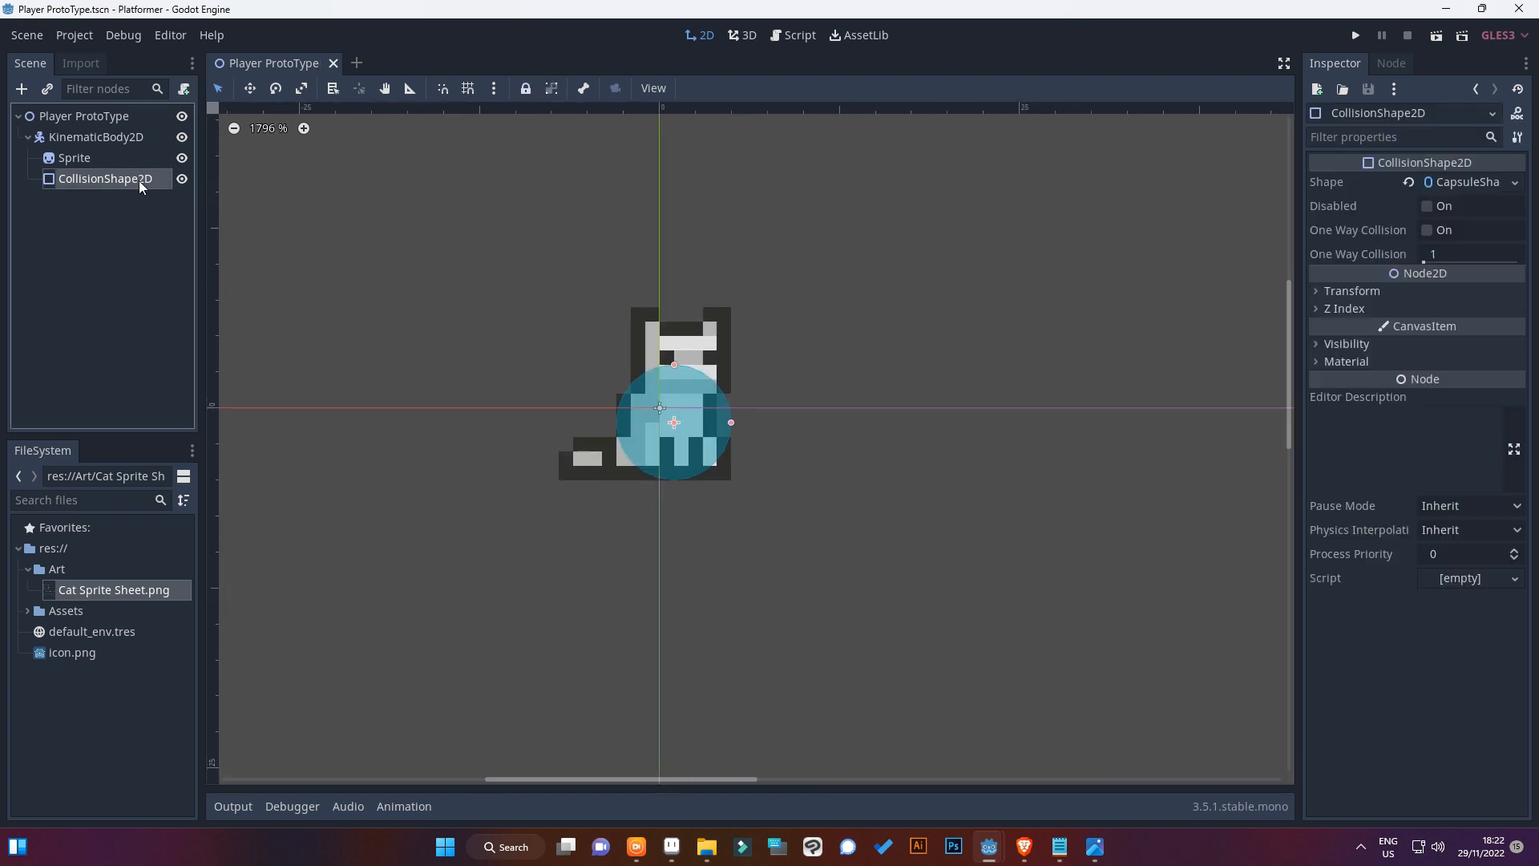
scroll(503, 248, "up", 5)
Rename the KinematicBody2D node as Player and save the scene
left_click(63, 139)
scroll(697, 320, "down", 10)
scroll(680, 303, "down", 2)
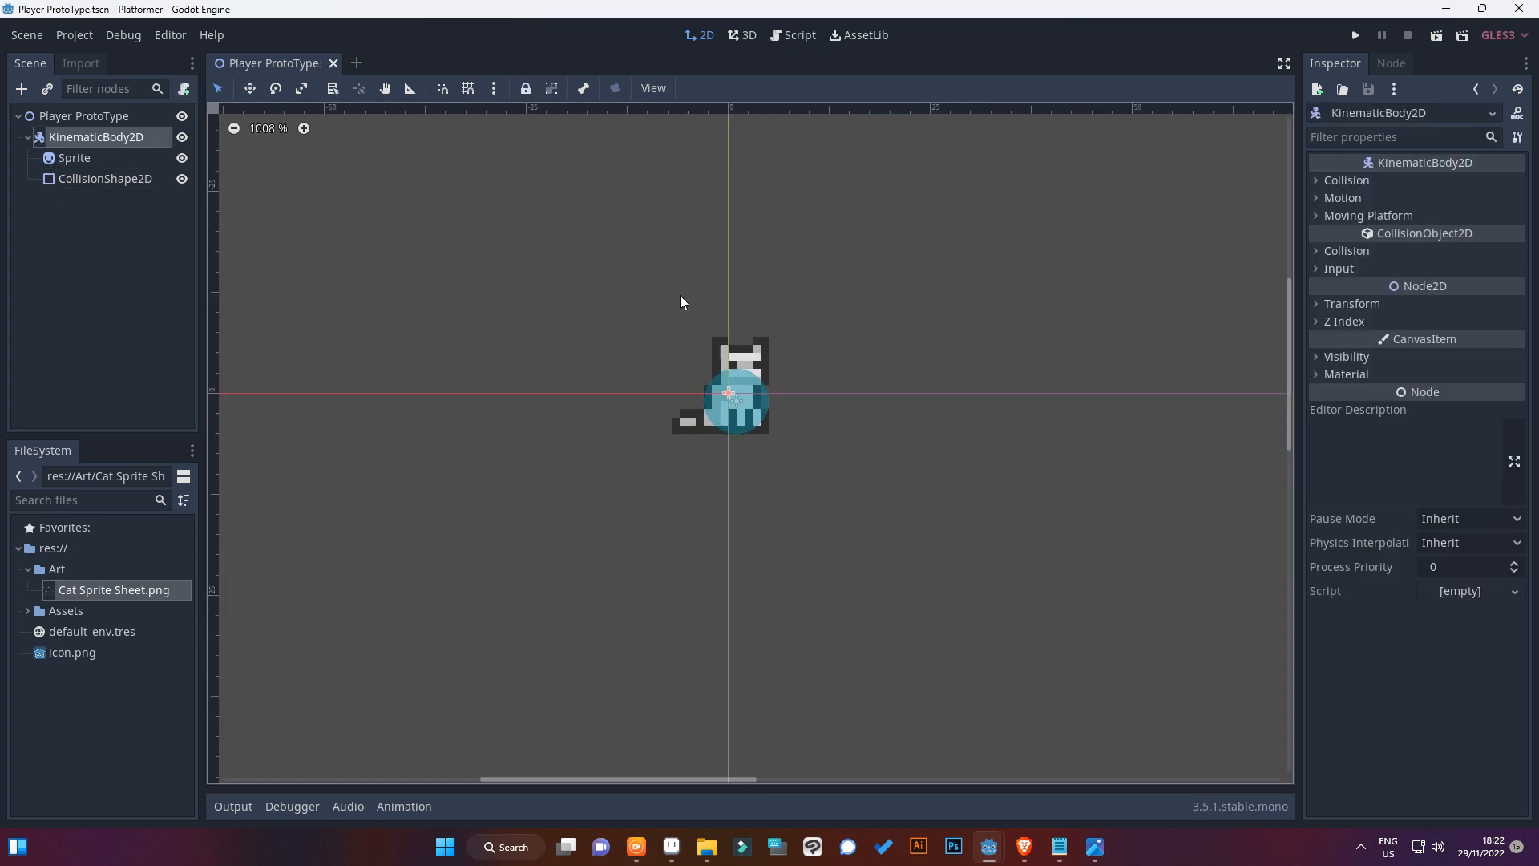
double_click(67, 133)
type("Pl")
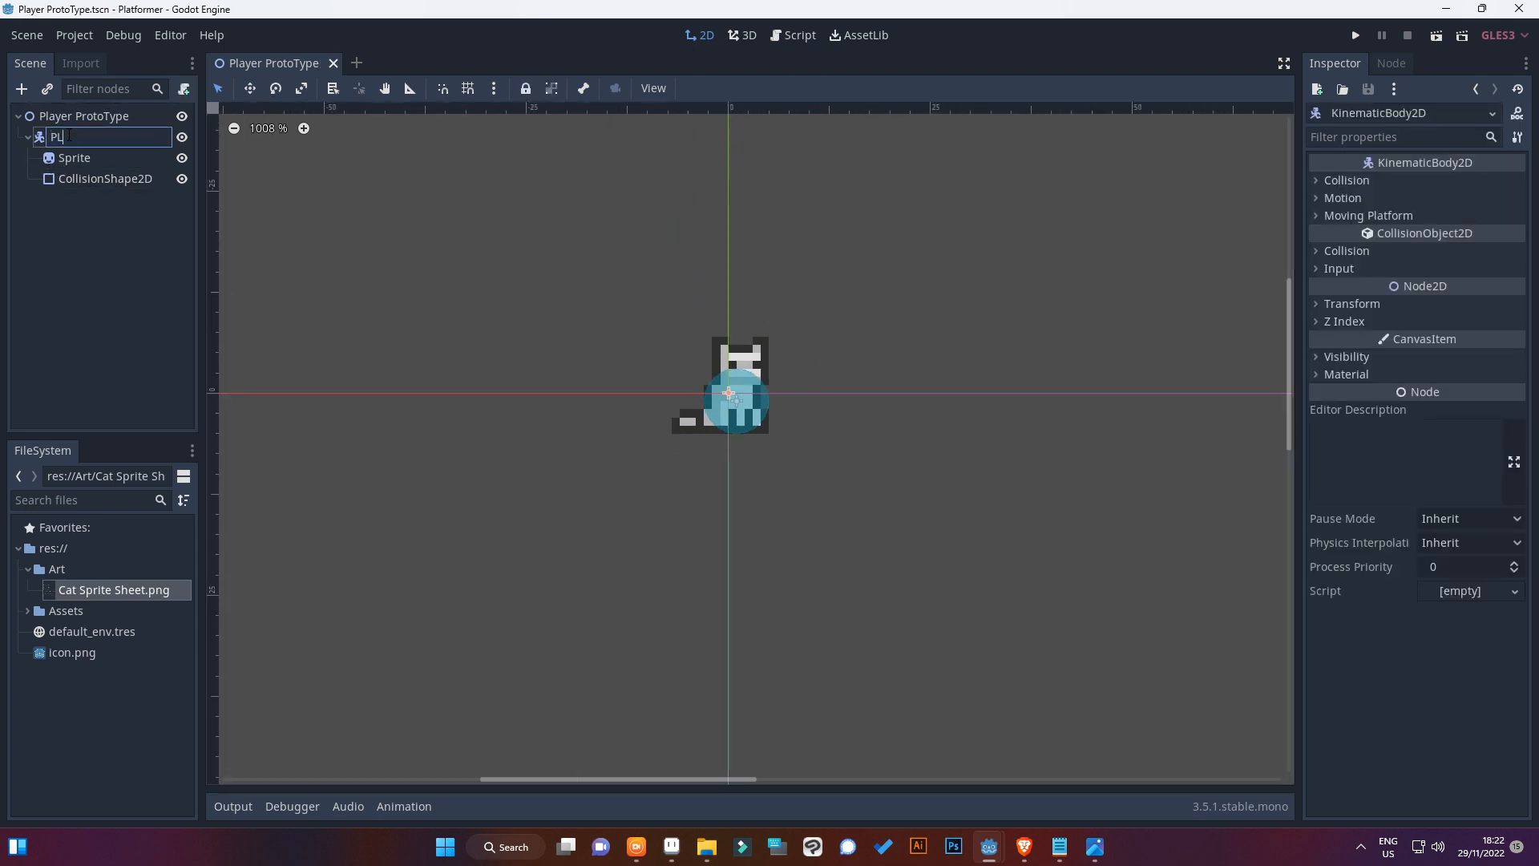
type("ayer")
key("Return")
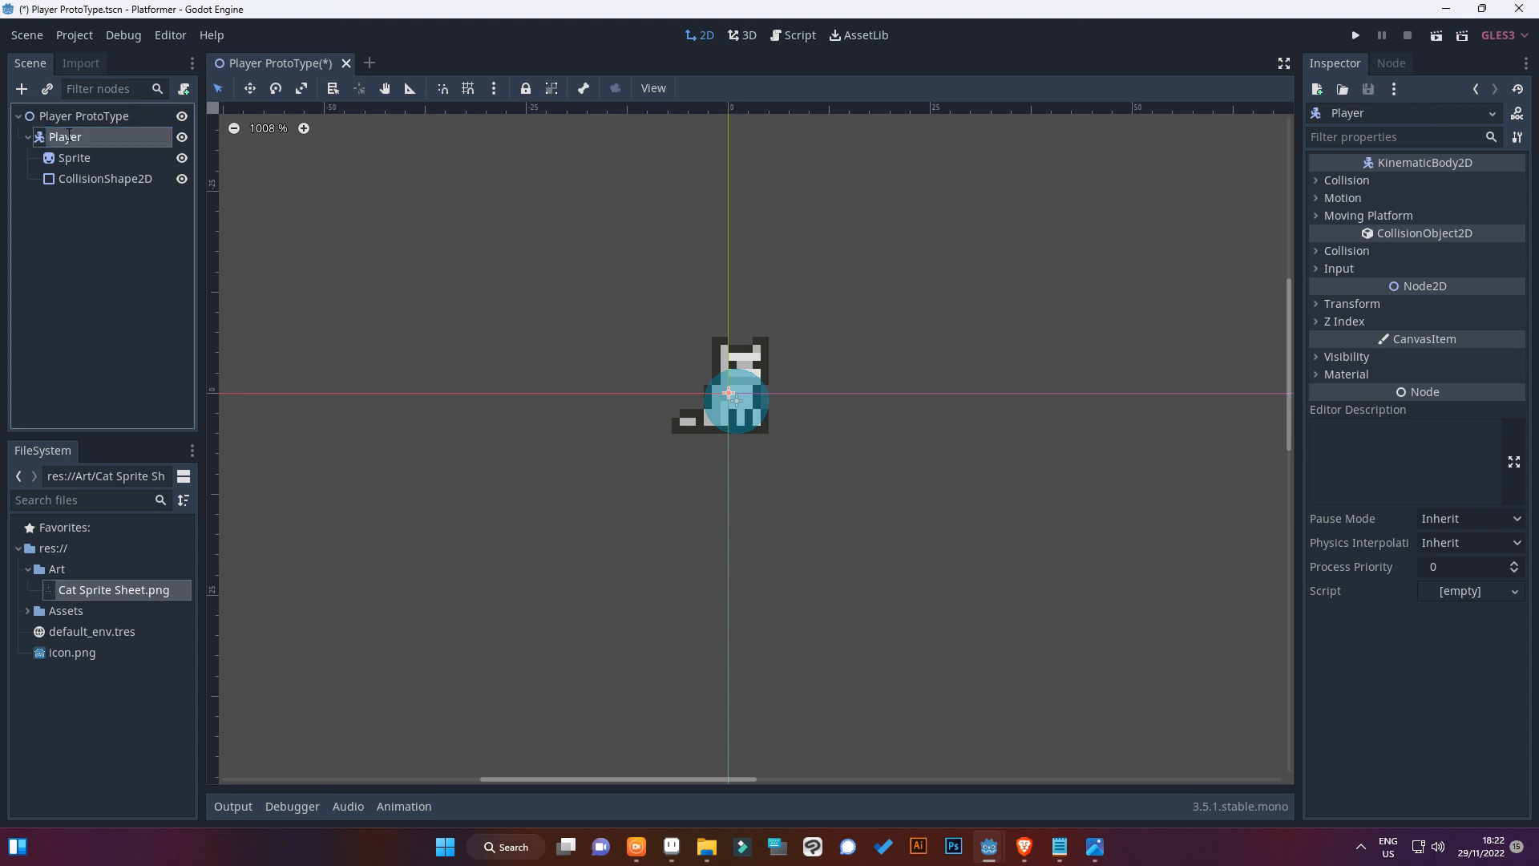
left_click(712, 334)
scroll(719, 334, "up", 1)
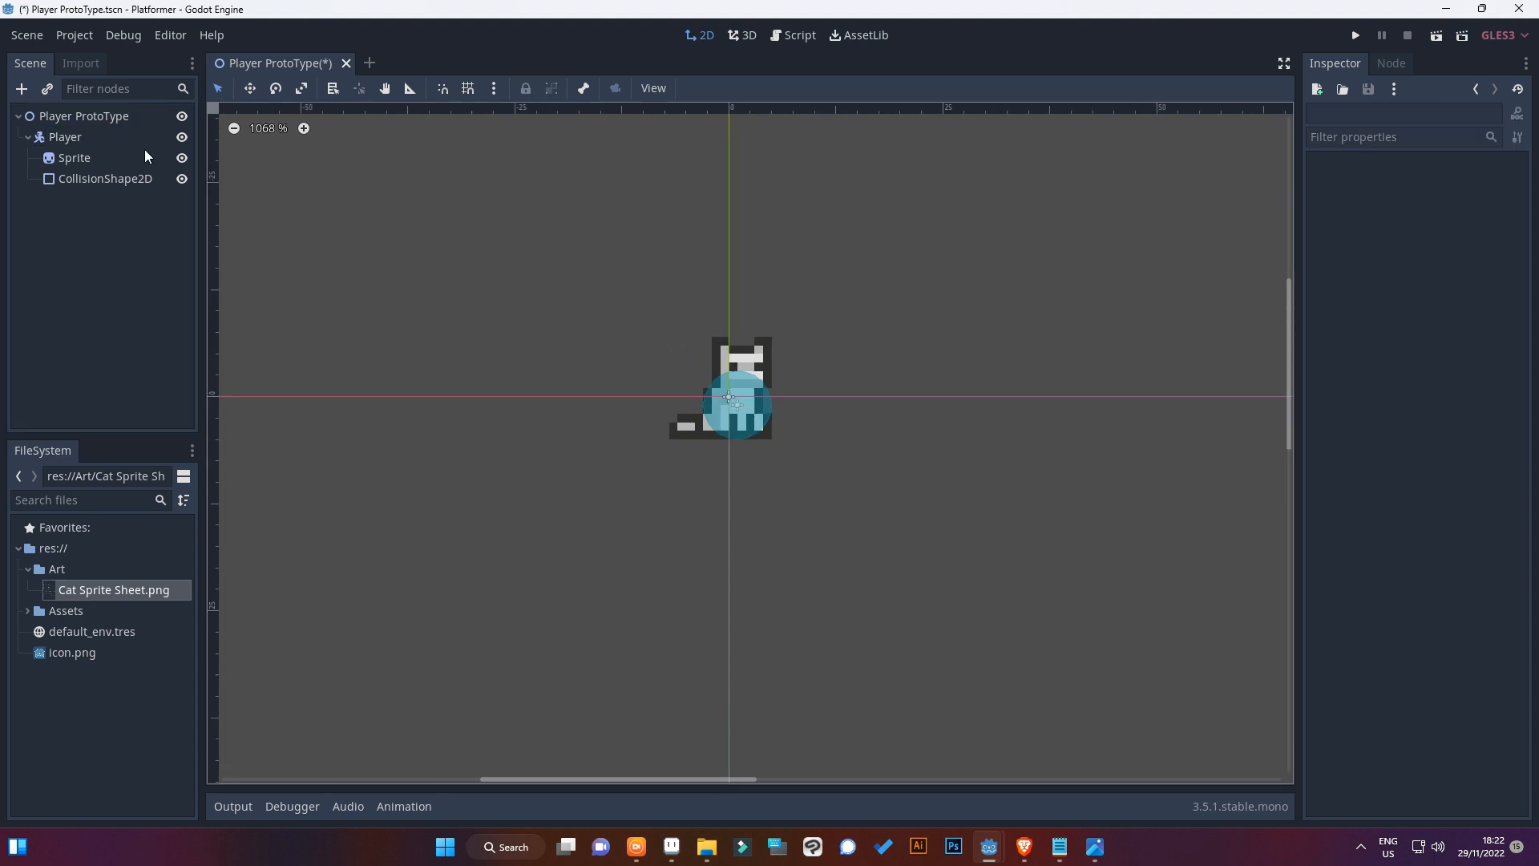
key("ctrl+s")
Start a new script for the Player node and create a folder named GD Script in res://Assets as its location
left_click(59, 137)
scroll(825, 329, "up", 2)
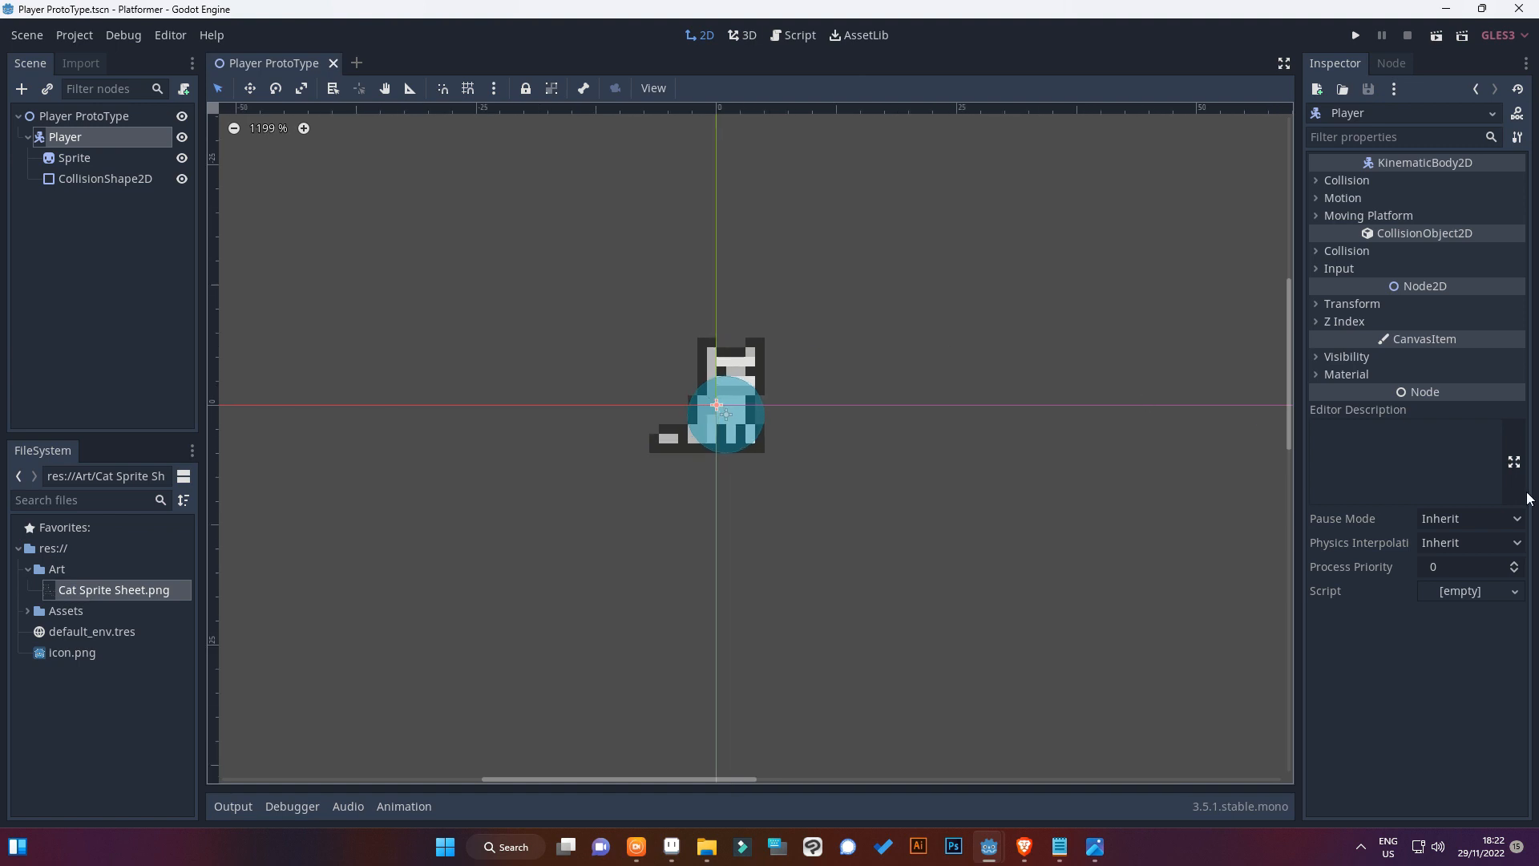
left_click(1484, 595)
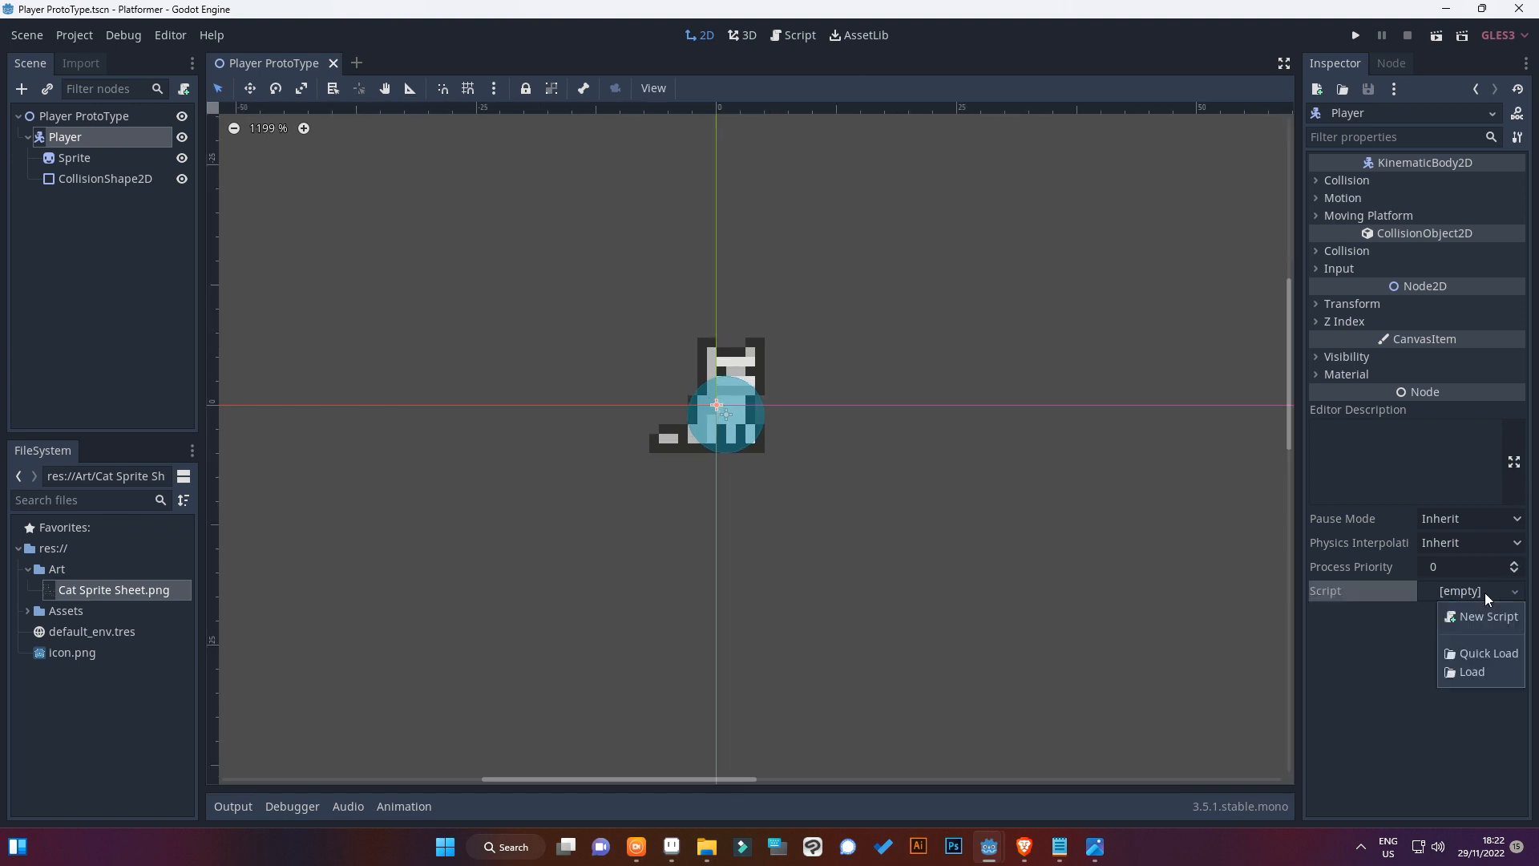
left_click(1475, 623)
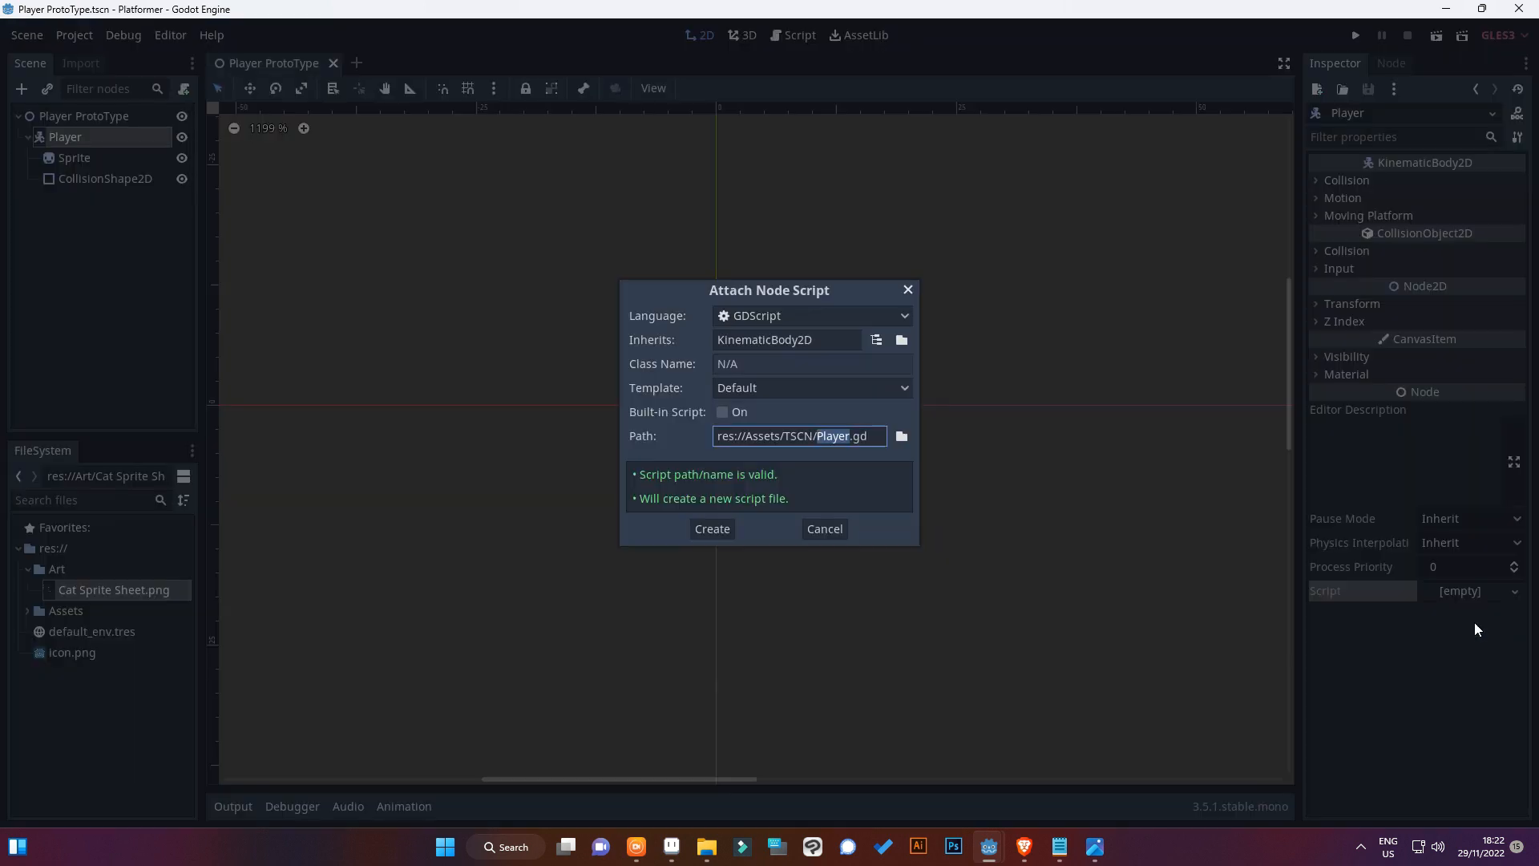
left_click(901, 436)
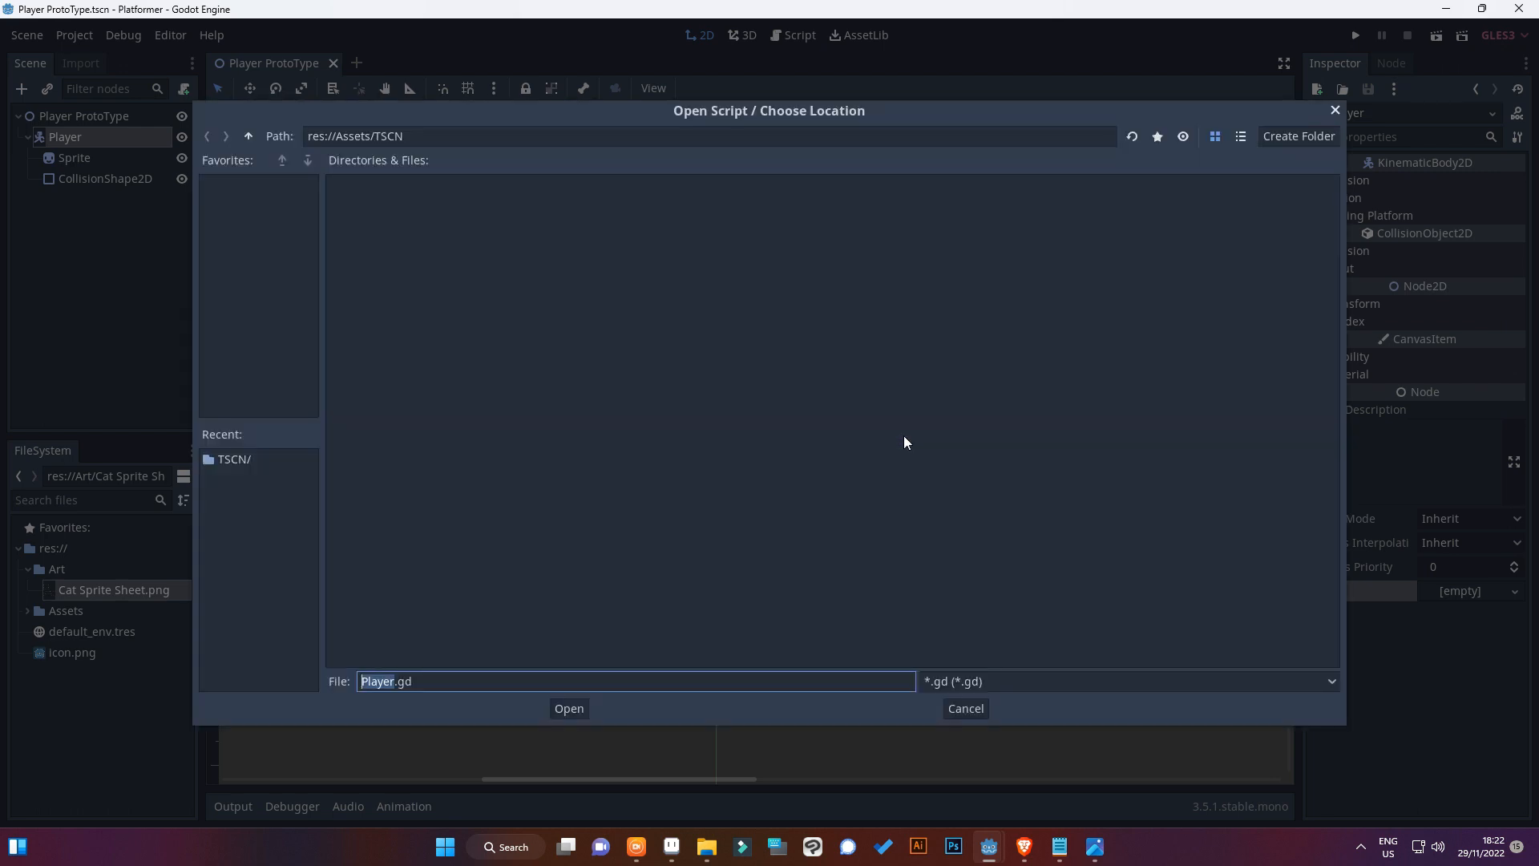
left_click(249, 136)
right_click(589, 244)
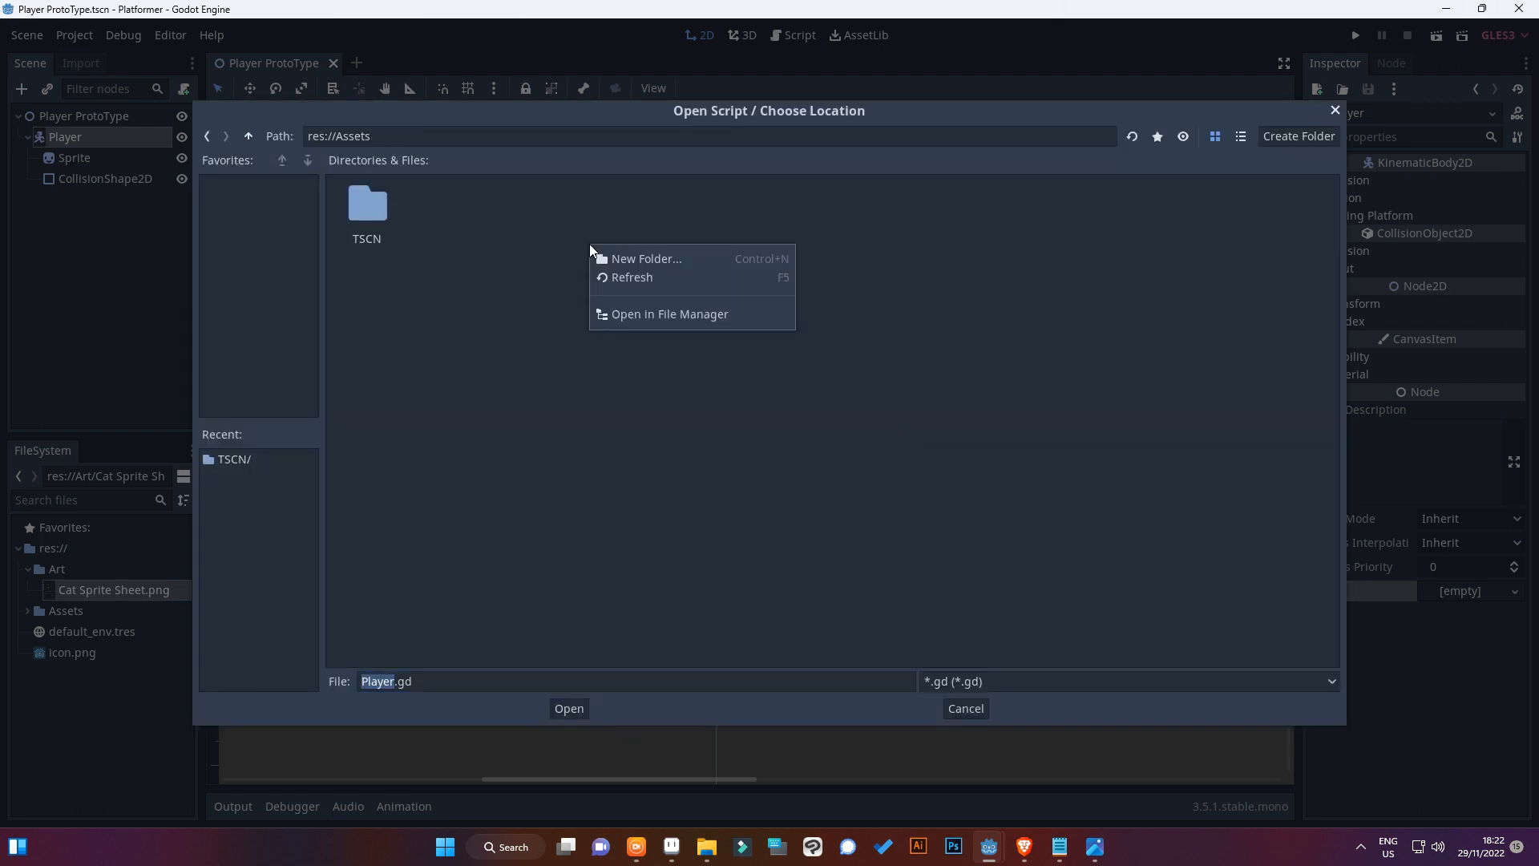
left_click(598, 259)
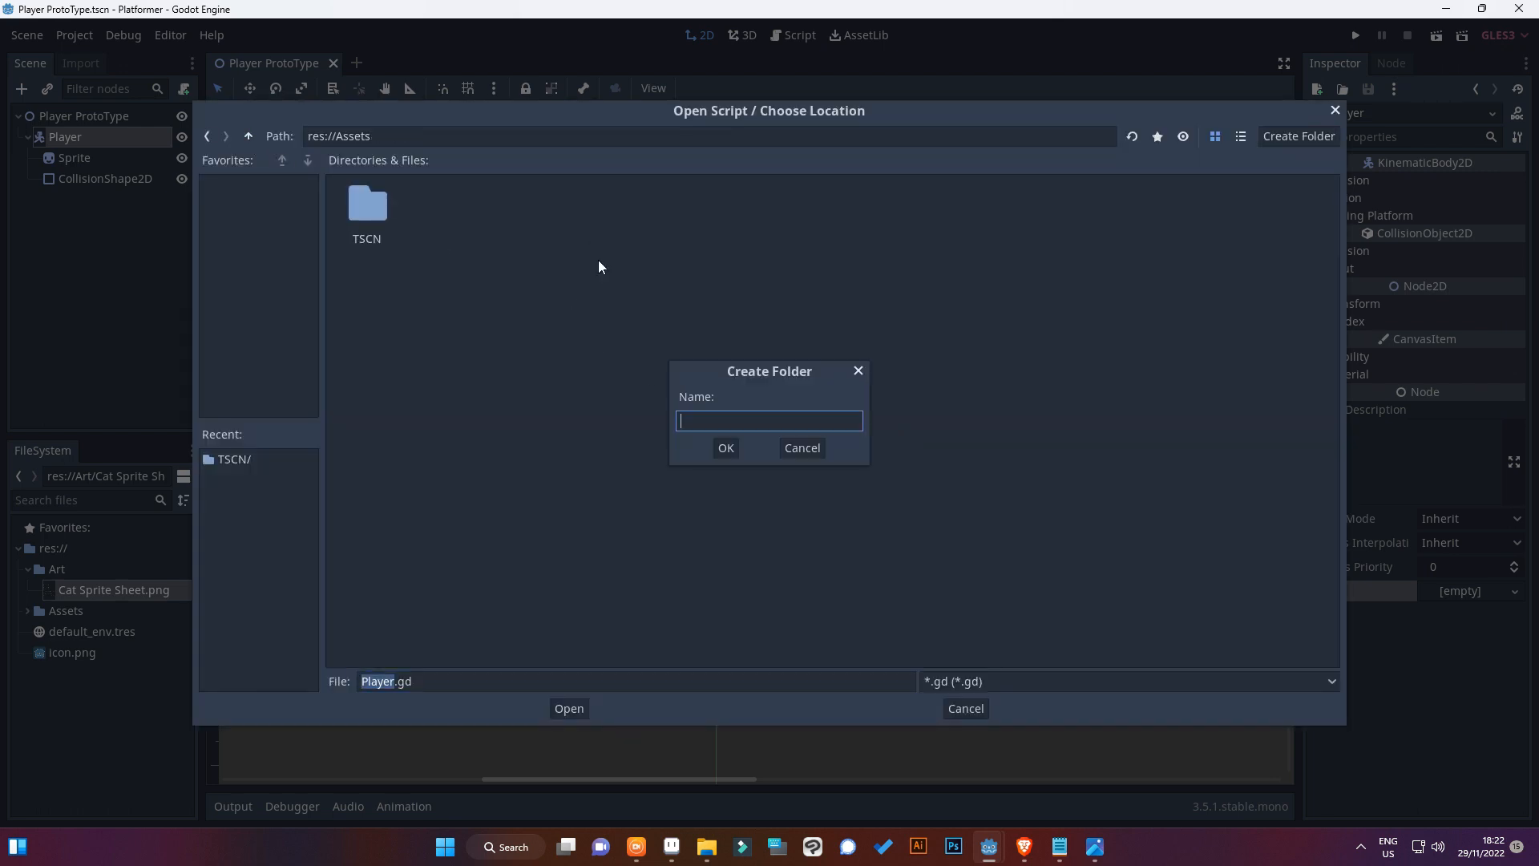
type("GD sC")
key("BackSpace")
key("BackSpace")
type("Script")
left_click(726, 447)
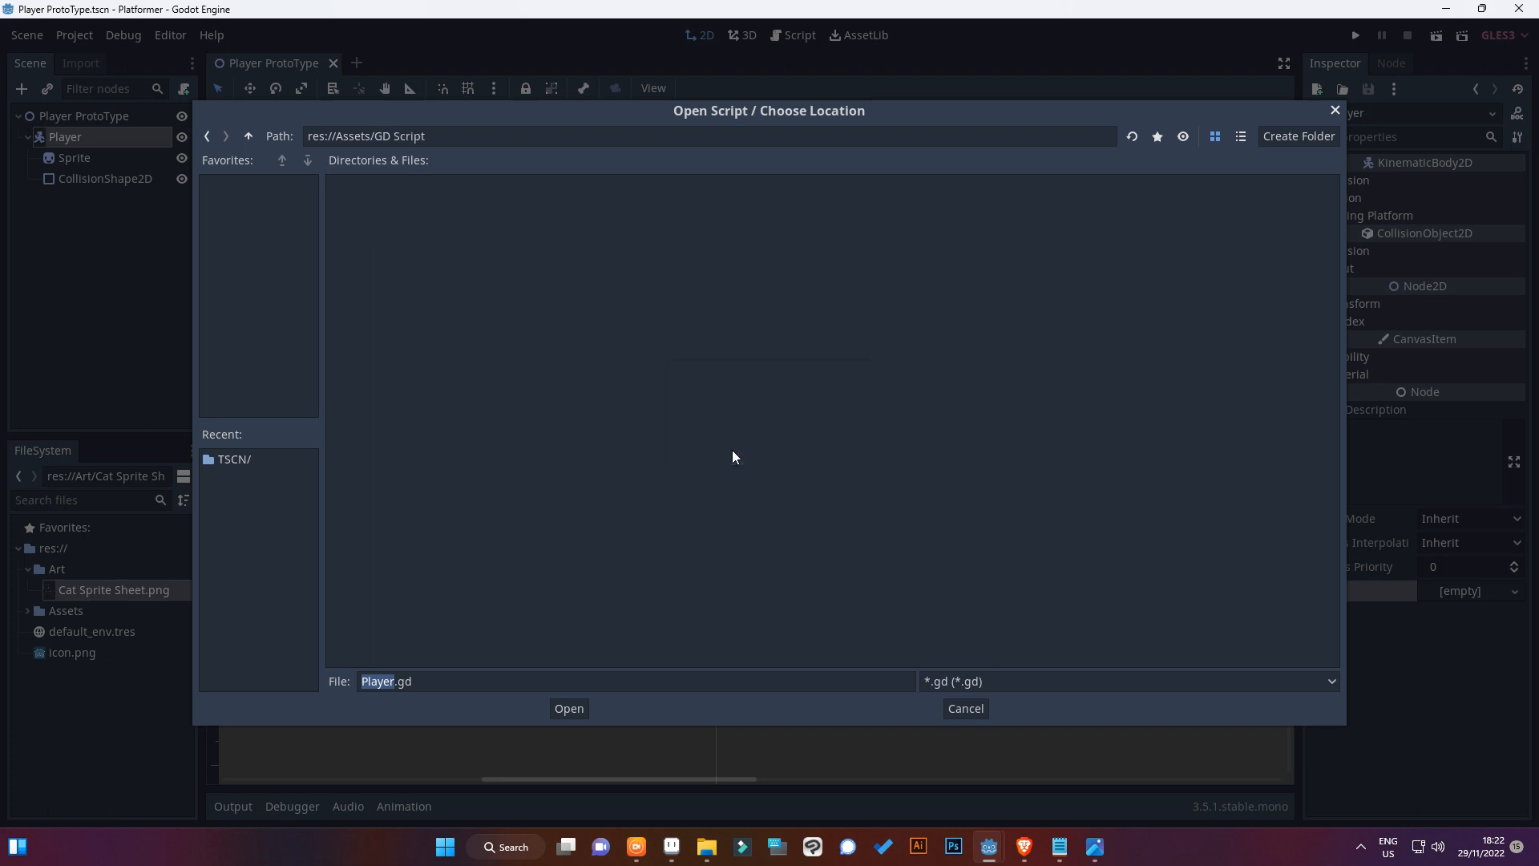
Choose Player.gd in the GD Script folder as the script path and create the script with the default template
right_click(435, 290)
left_click(473, 561)
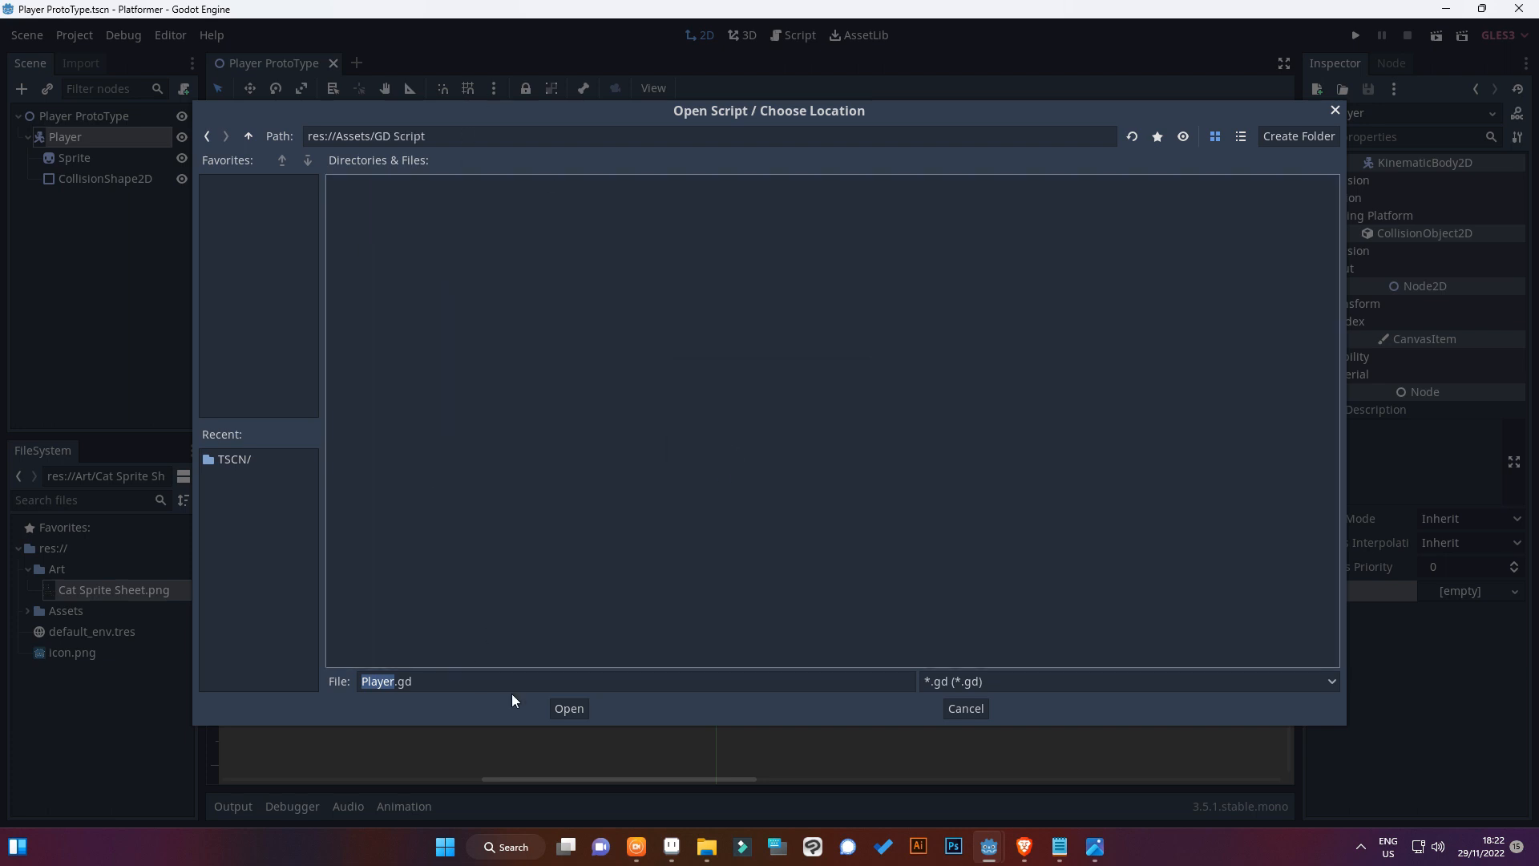
left_click(571, 707)
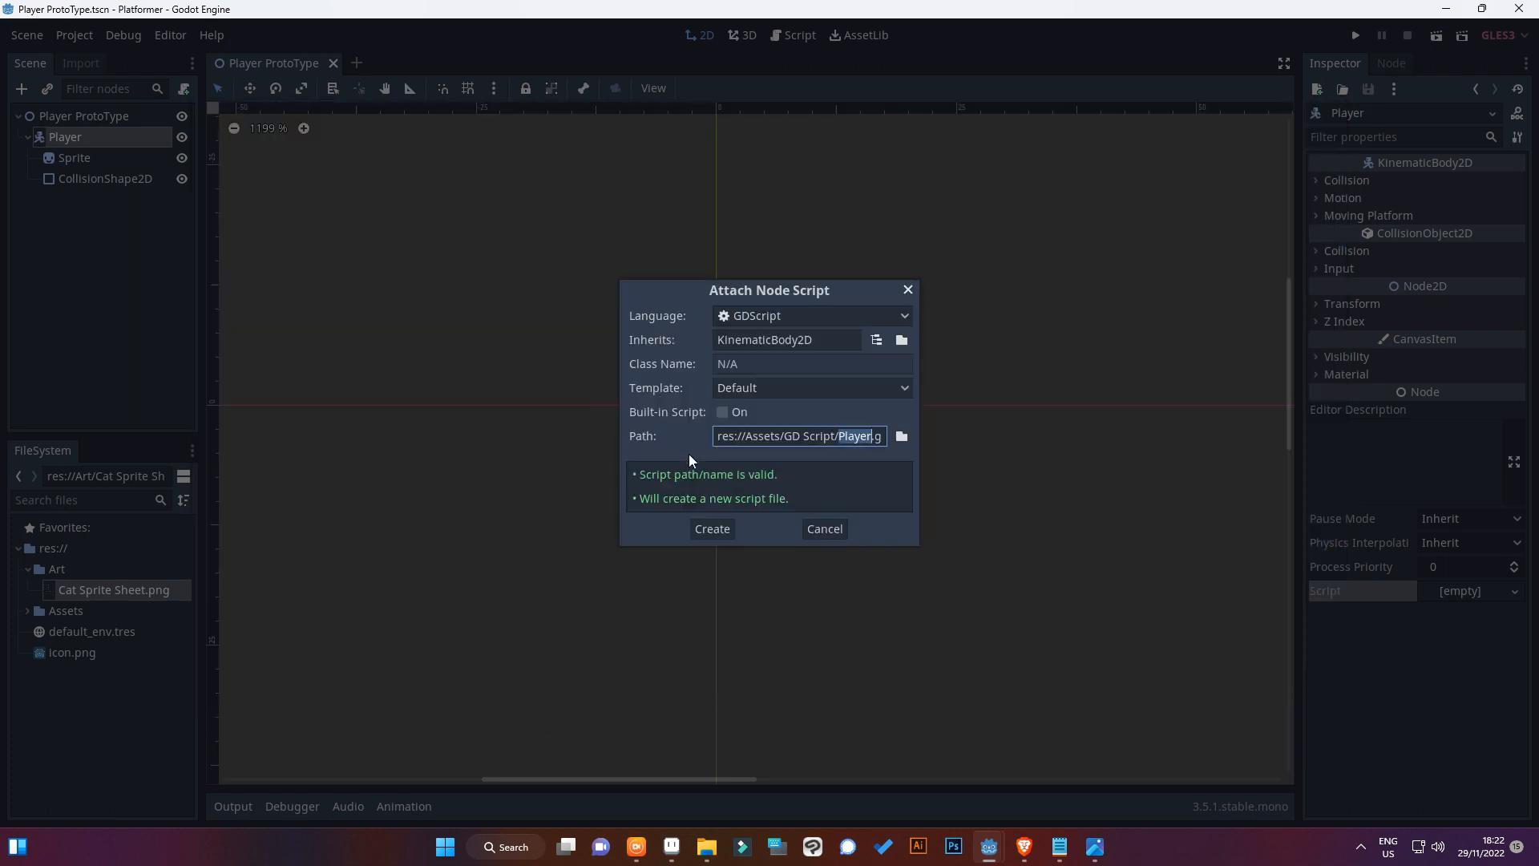
left_click(712, 535)
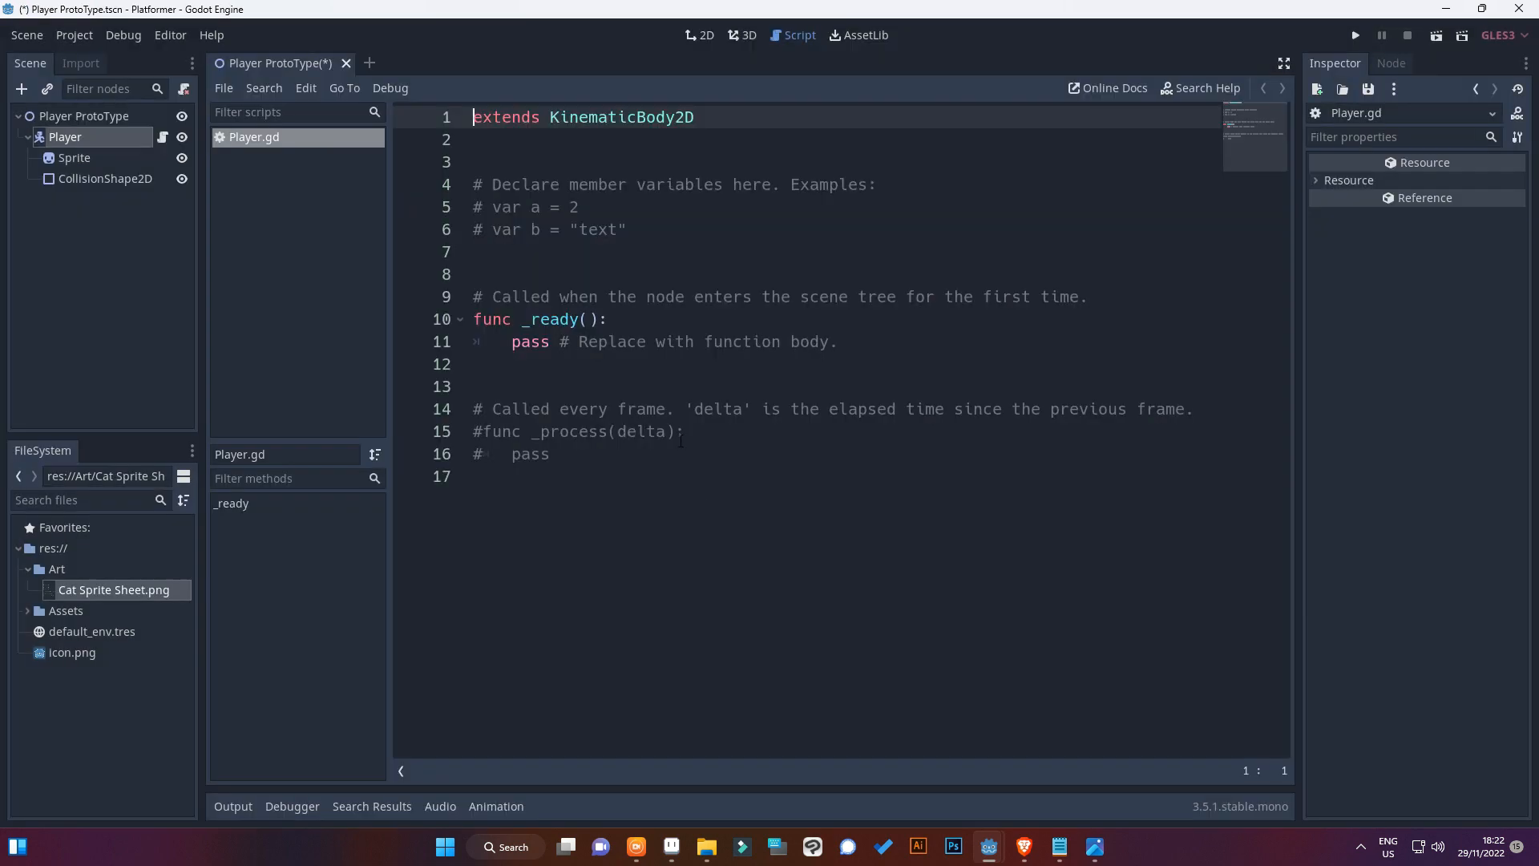
Save the scene and delete the template code below the extends line in Player.gd
key("ctrl+s")
left_click_drag(551, 453, 451, 141)
key("BackSpace")
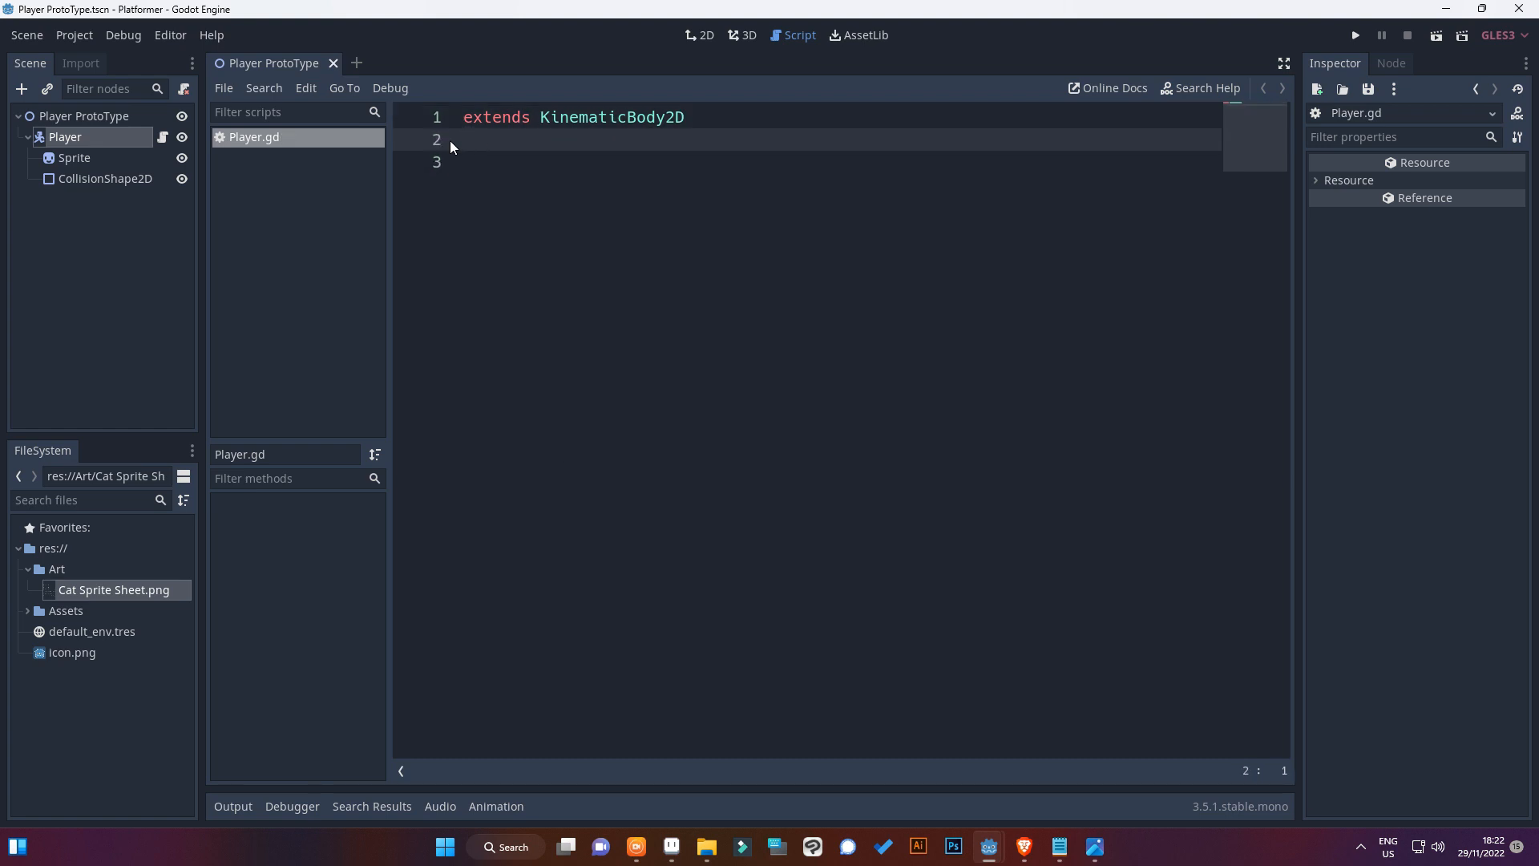
Declare an exported float variable speed with the value 150 on line 2 of Player.gd and save
type("va")
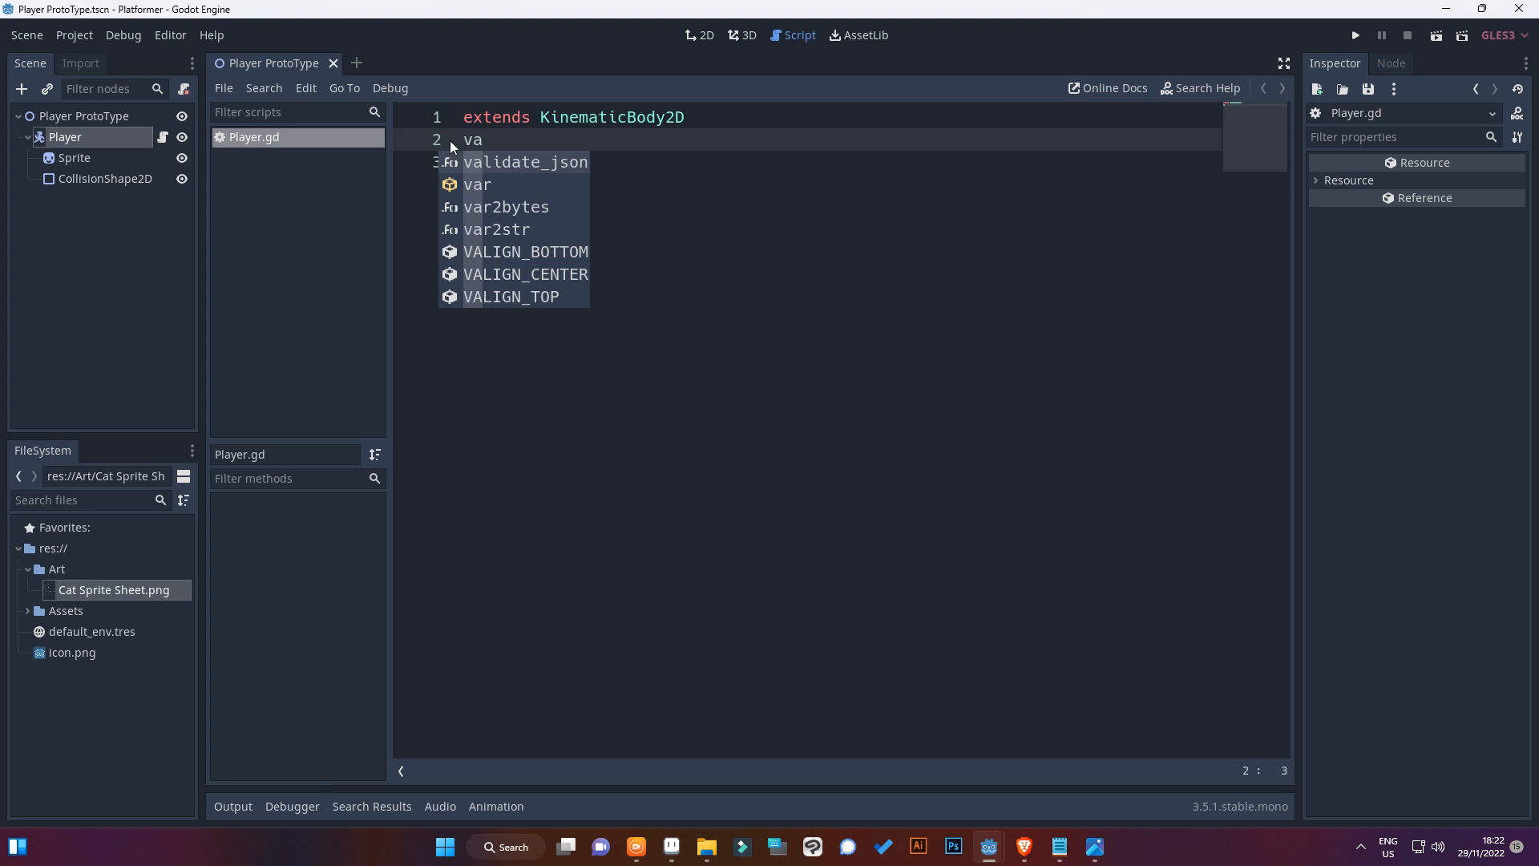
type("r spe")
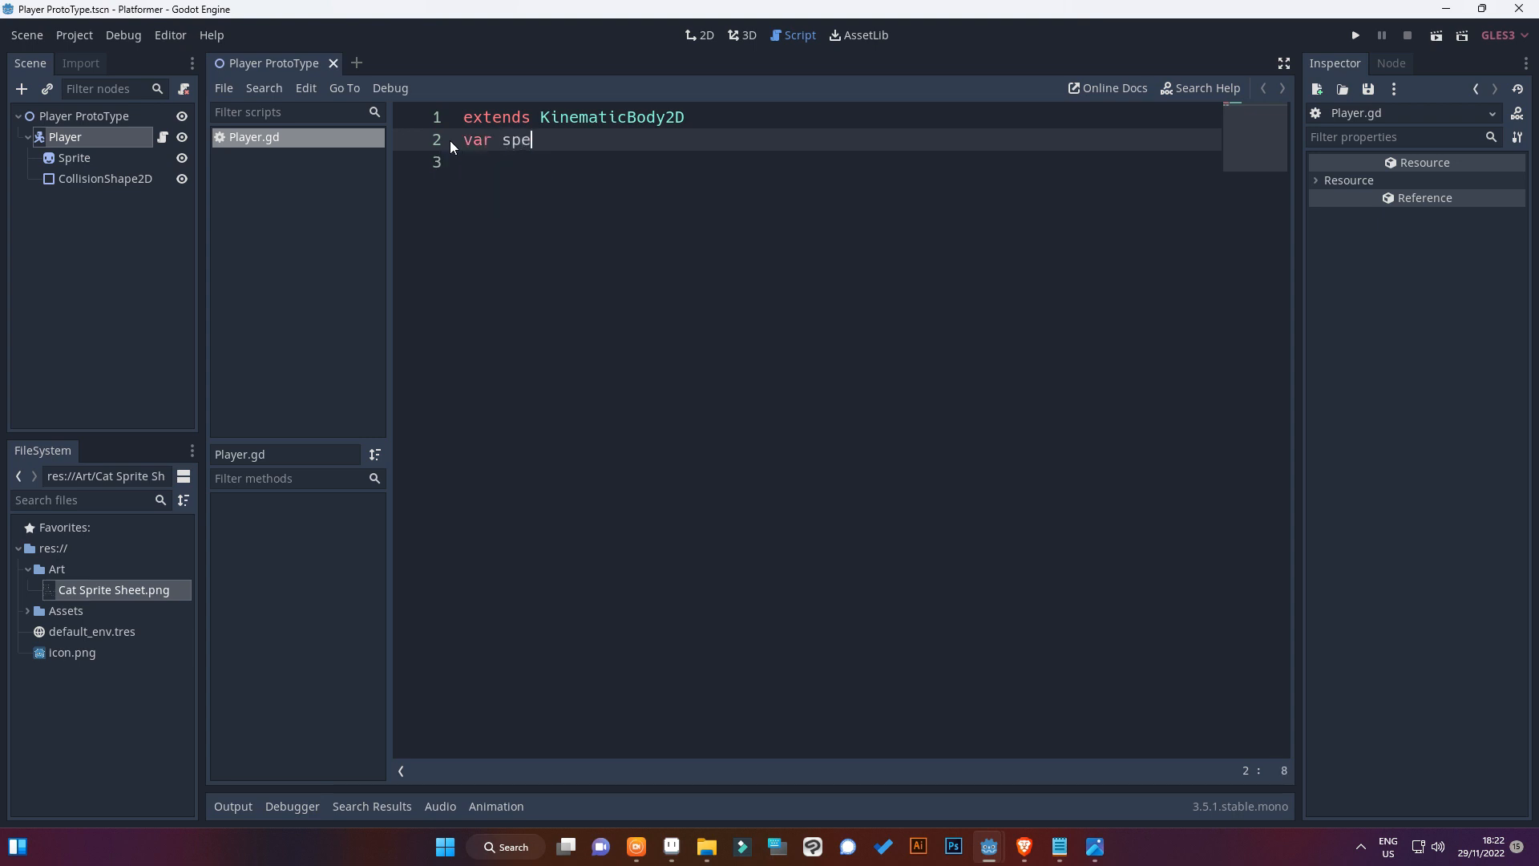
type("ed : float = 150")
left_click(466, 141)
type("export")
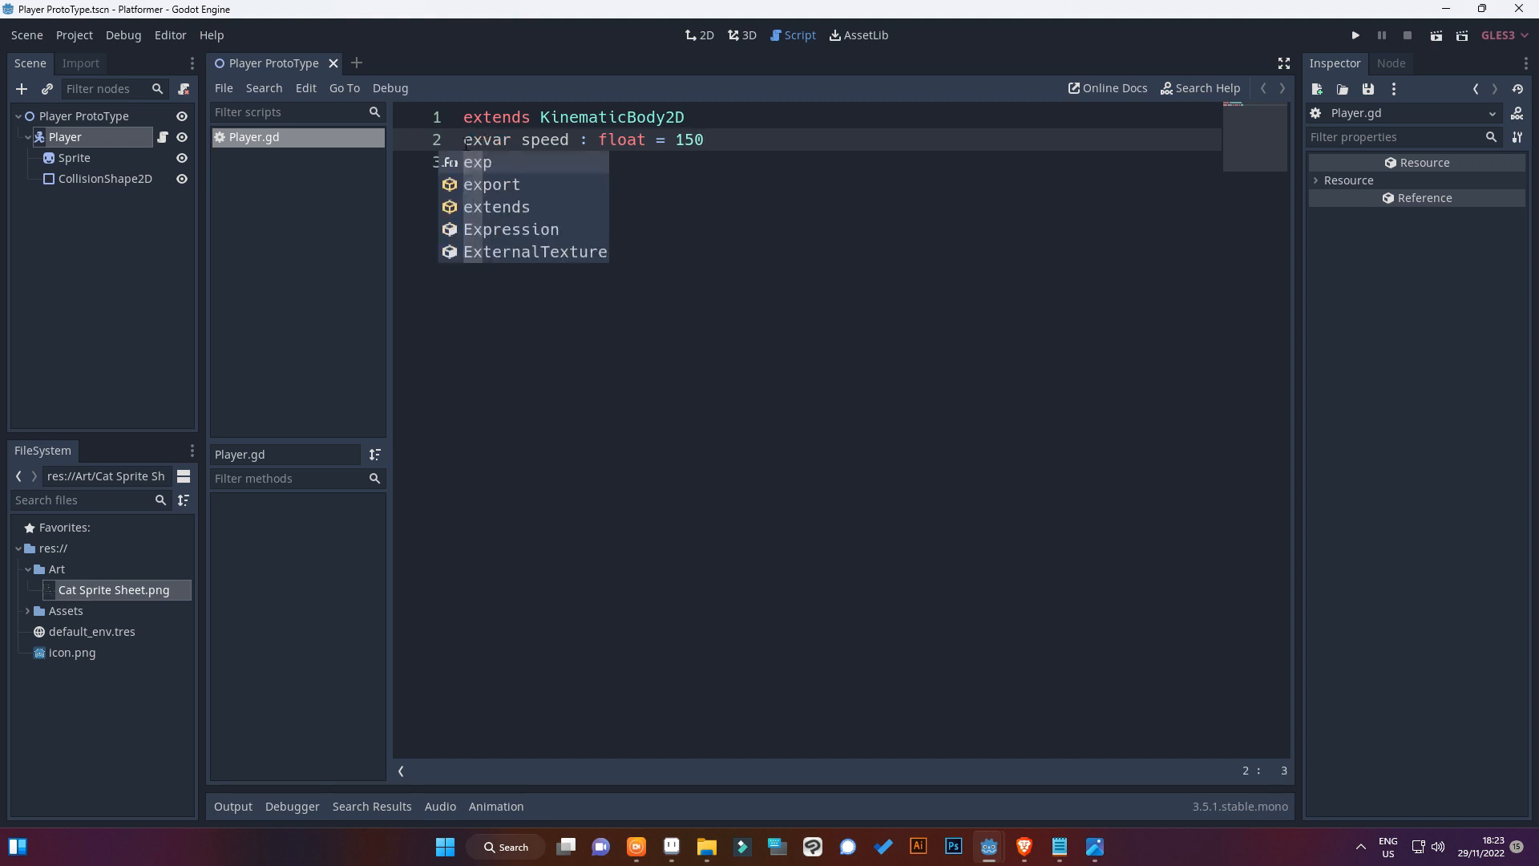
key("ctrl+s")
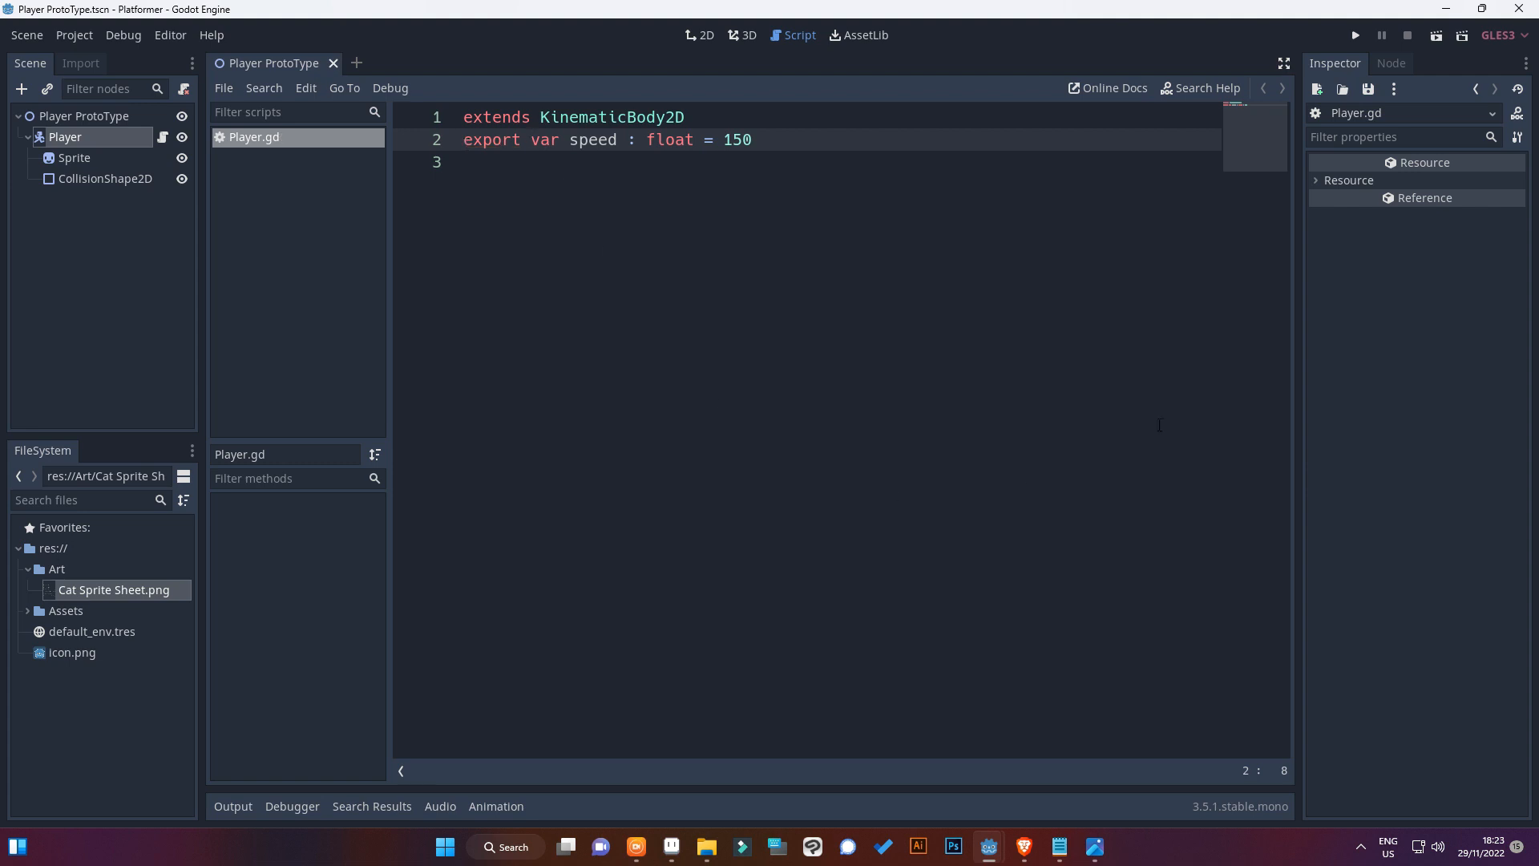
Select the Player node and examine its exported Speed variable in the node's properties
left_click(76, 158)
left_click(95, 134)
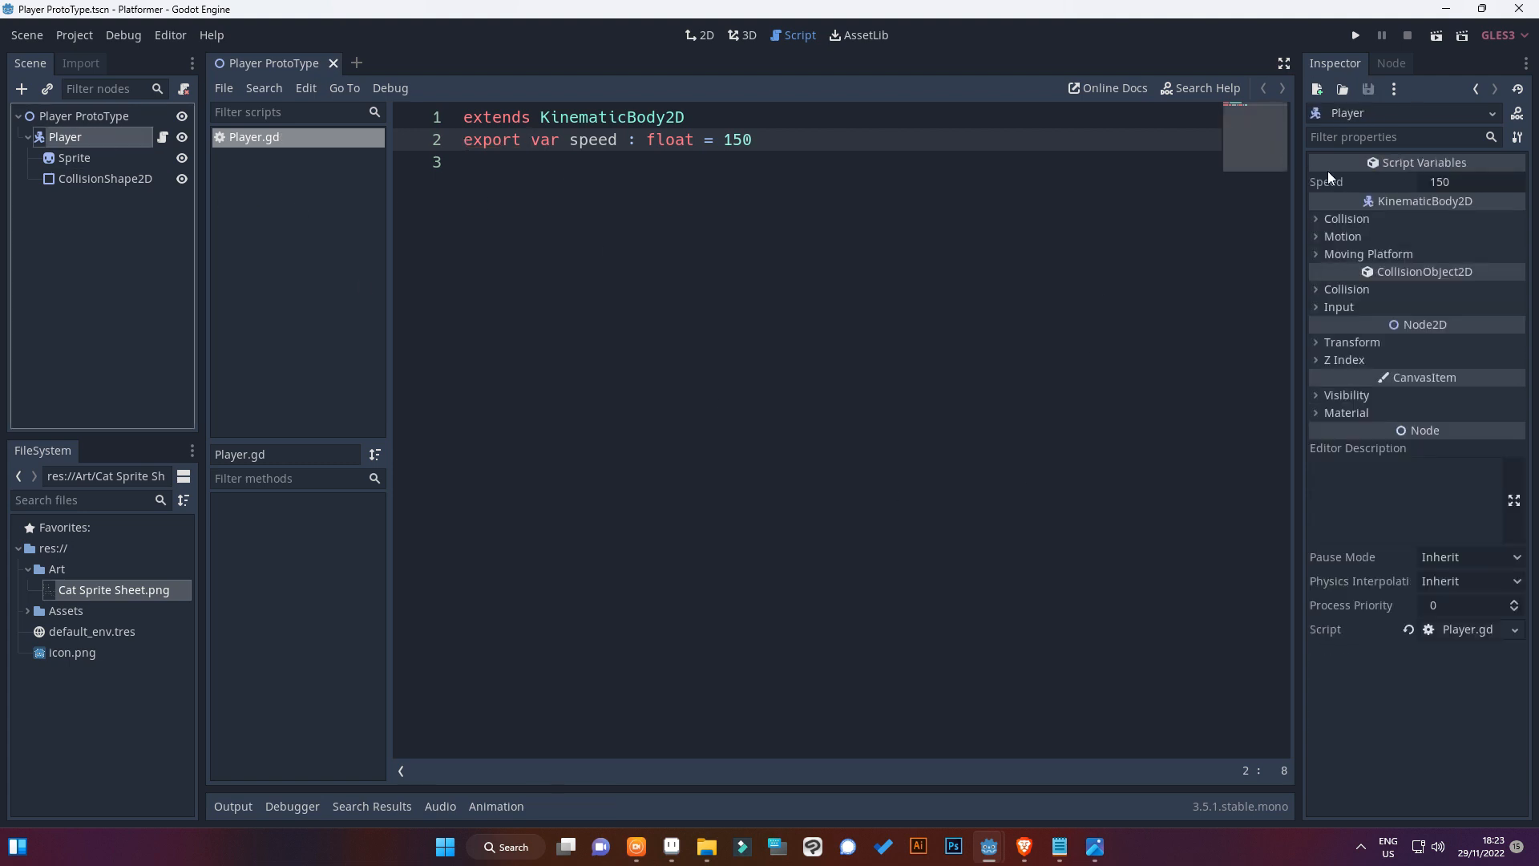
left_click(1460, 183)
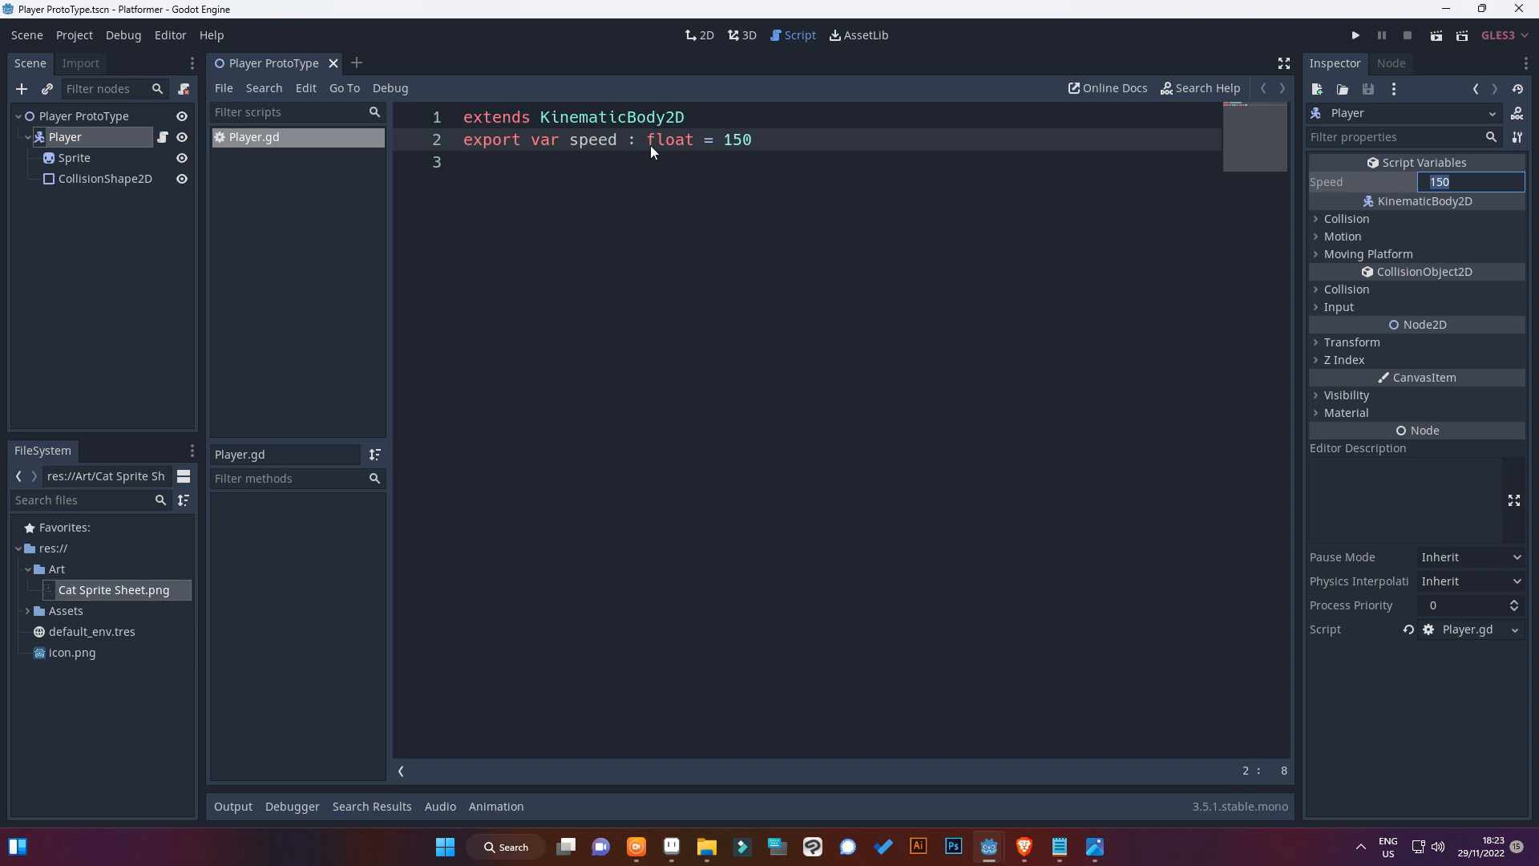
Insert the comment #variables on a new line above the speed declaration in Player.gd and save
left_click(721, 117)
key("Return")
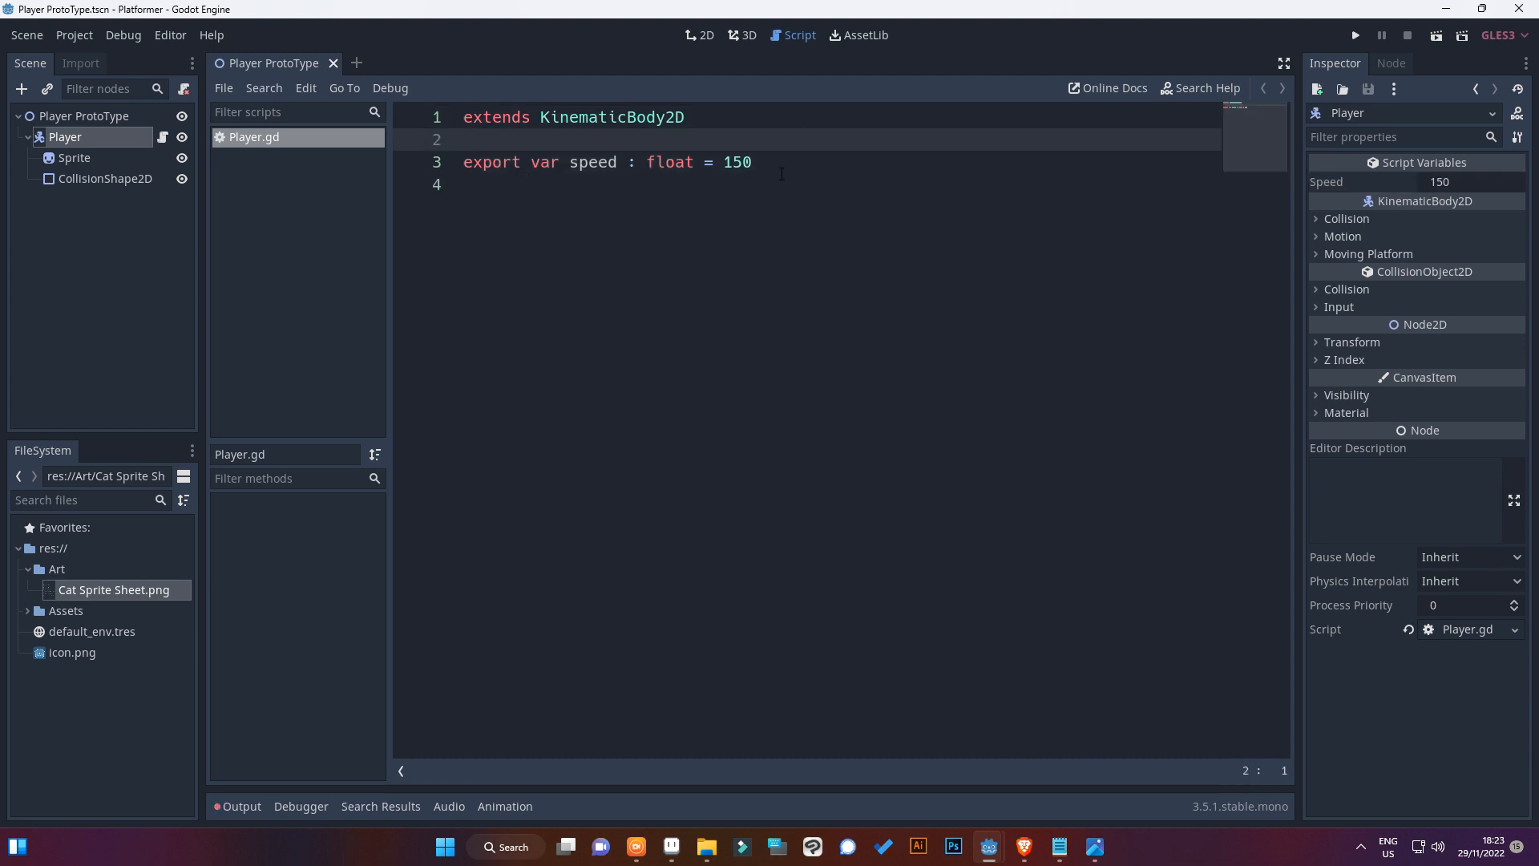
key("ctrl+s")
type("#")
type("spee")
key("BackSpace")
key("BackSpace")
key("BackSpace")
key("BackSpace")
type("variables")
key("ctrl+s")
Add a _physics_process(delta) function on line 5, open an indented line for its body and save the script
left_click(765, 160)
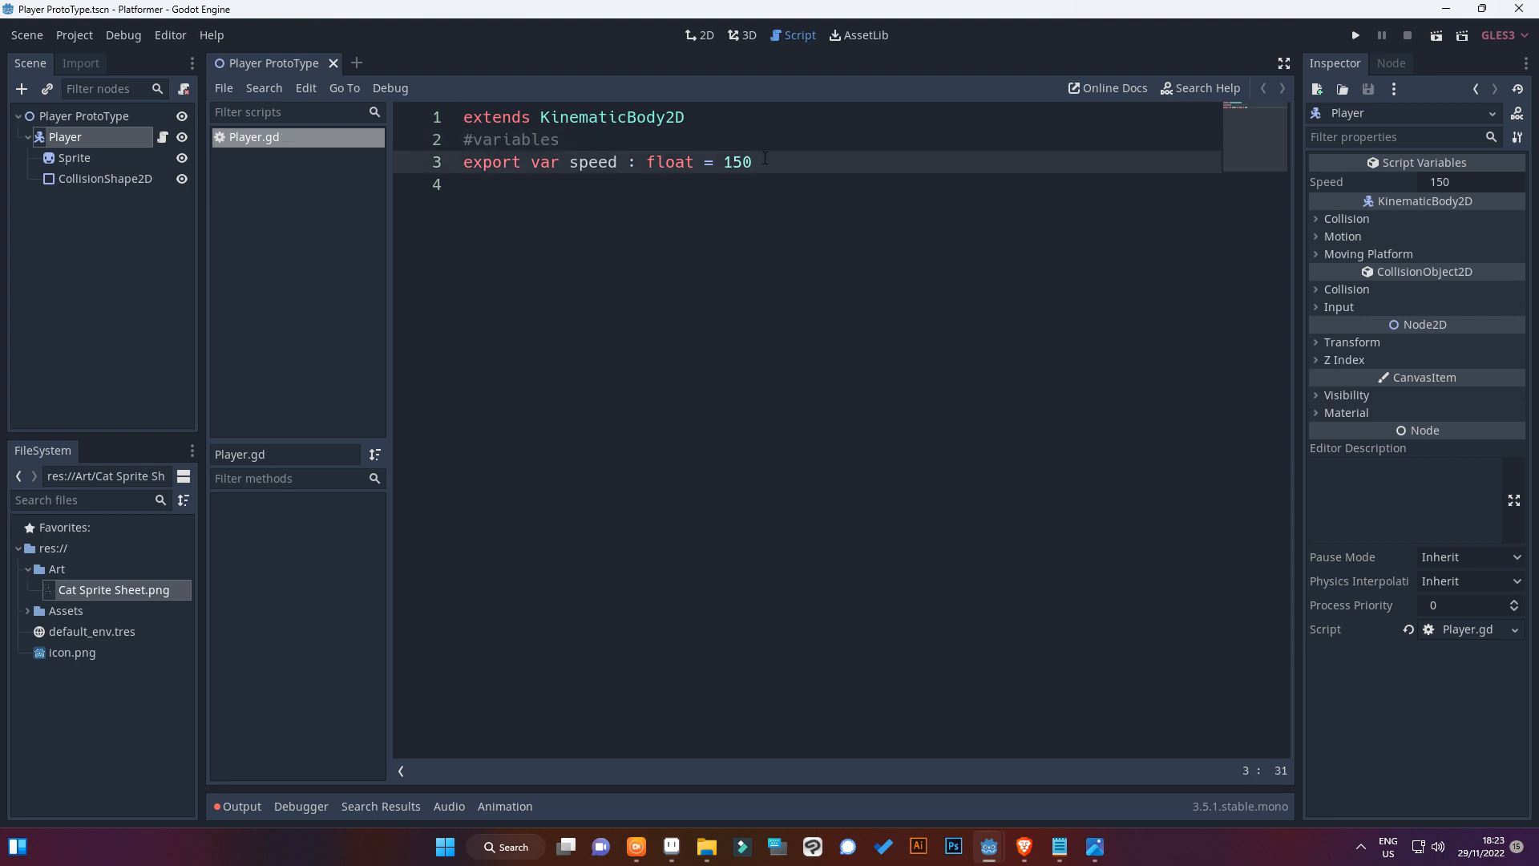
key("Return")
key("Return")
type("func")
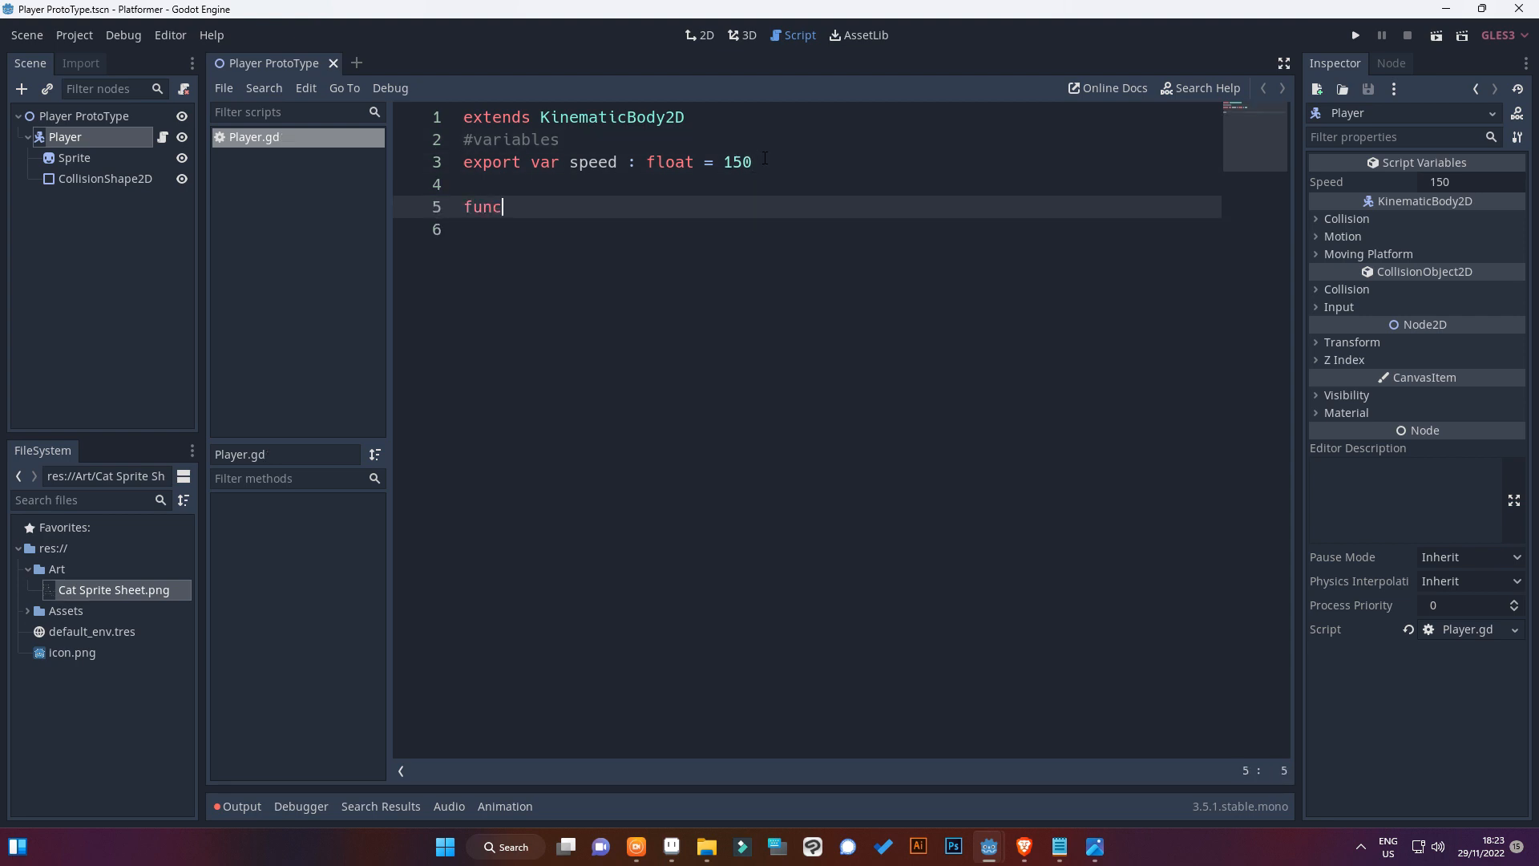
type(" process")
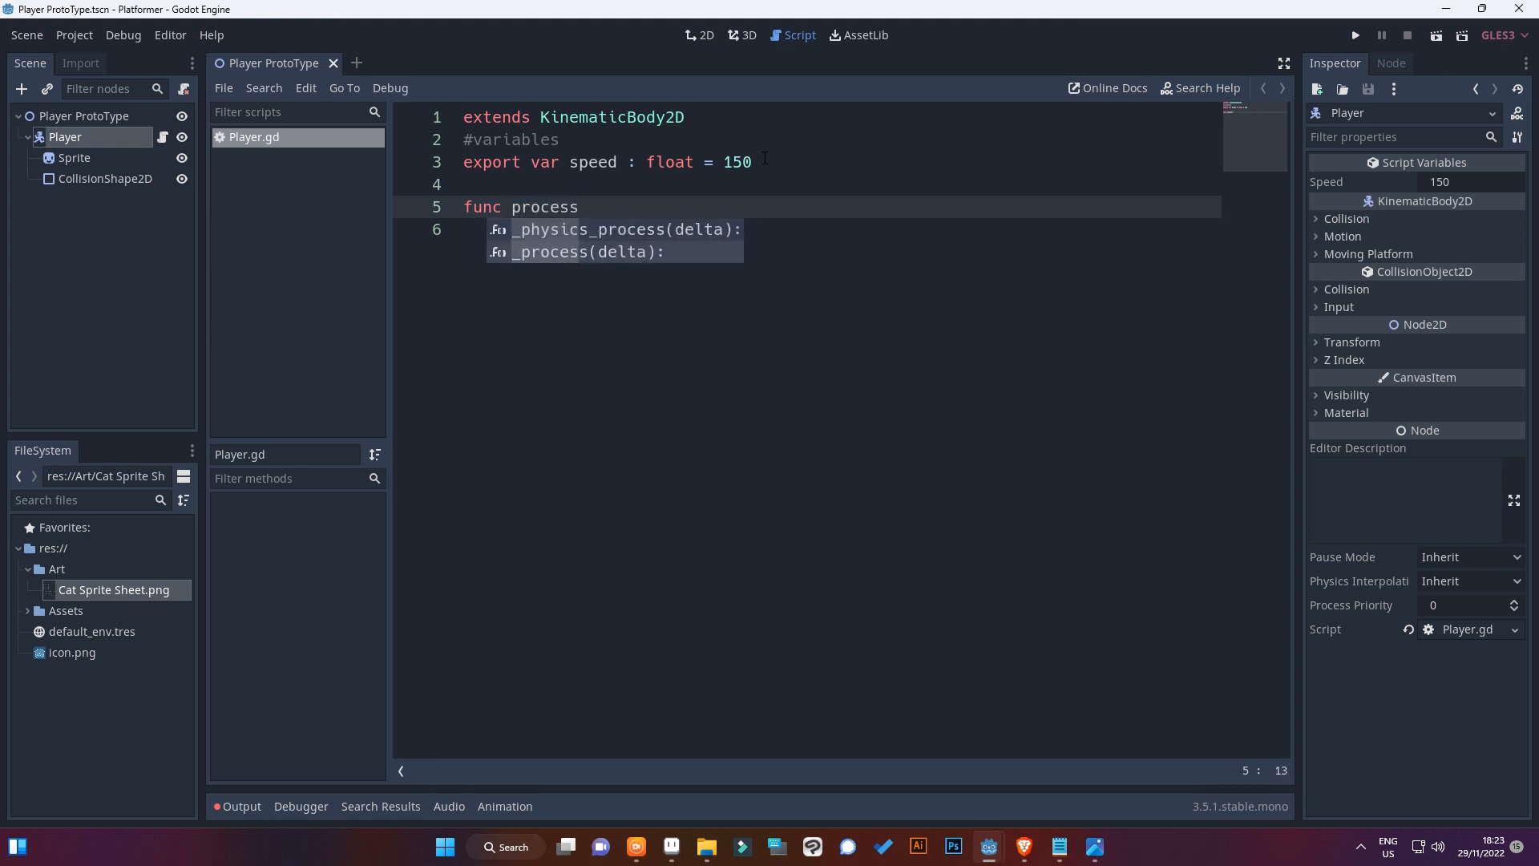
key("Return")
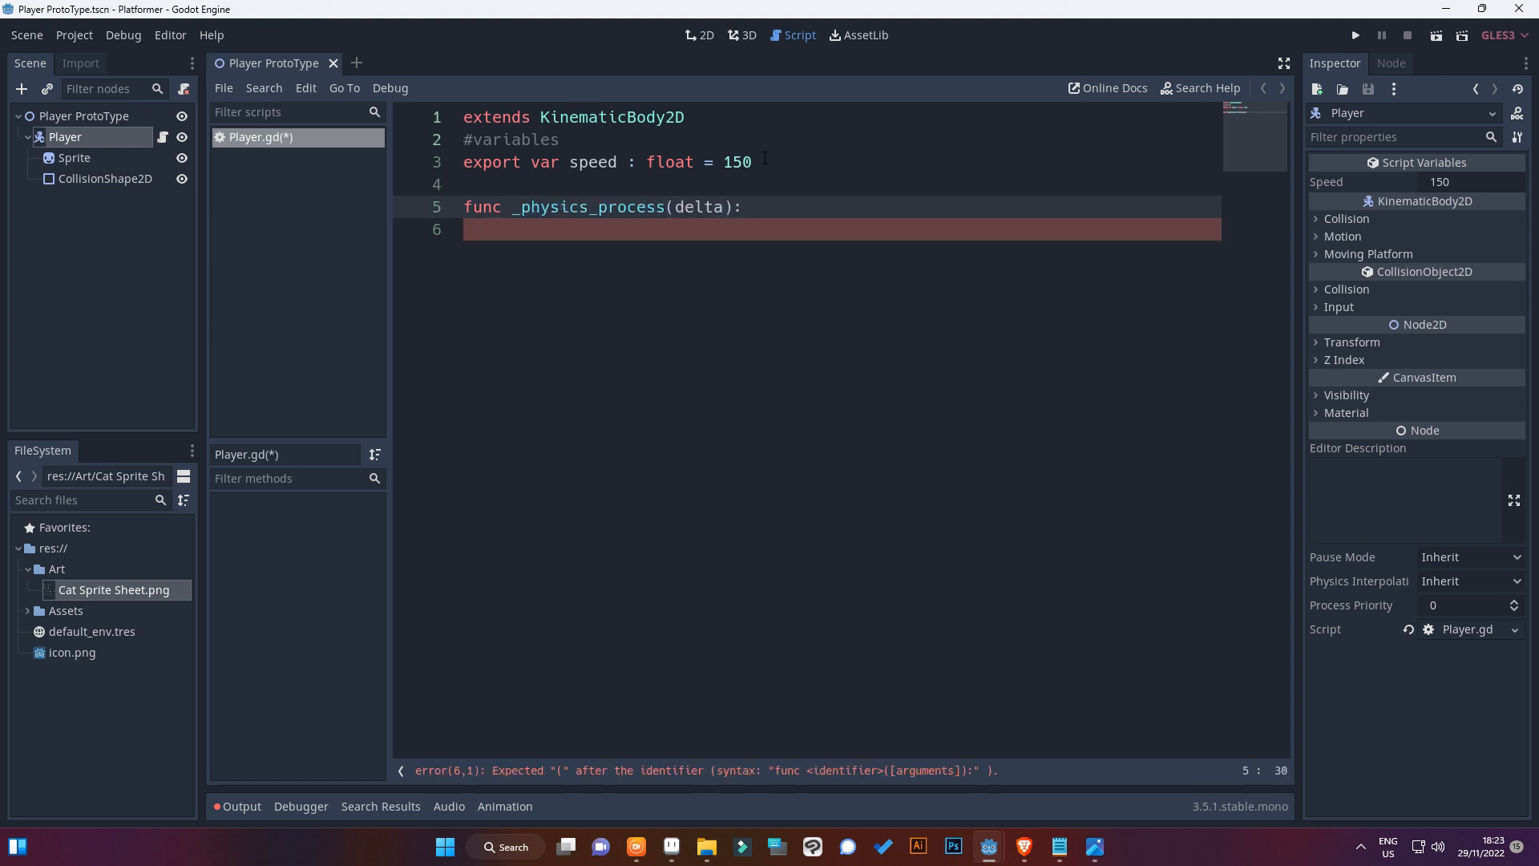
key("Return")
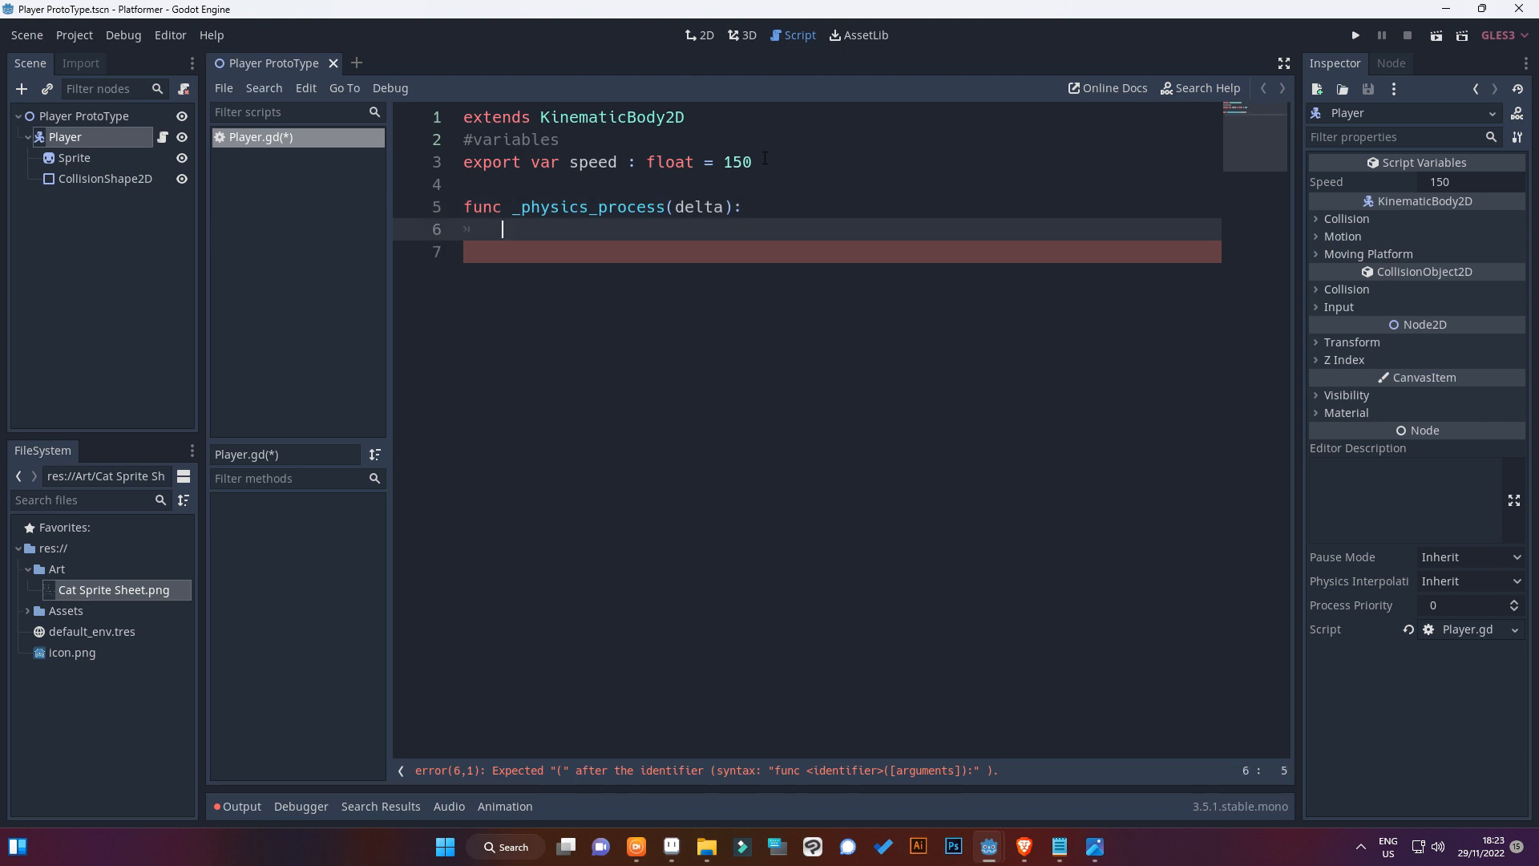
key("ctrl+s")
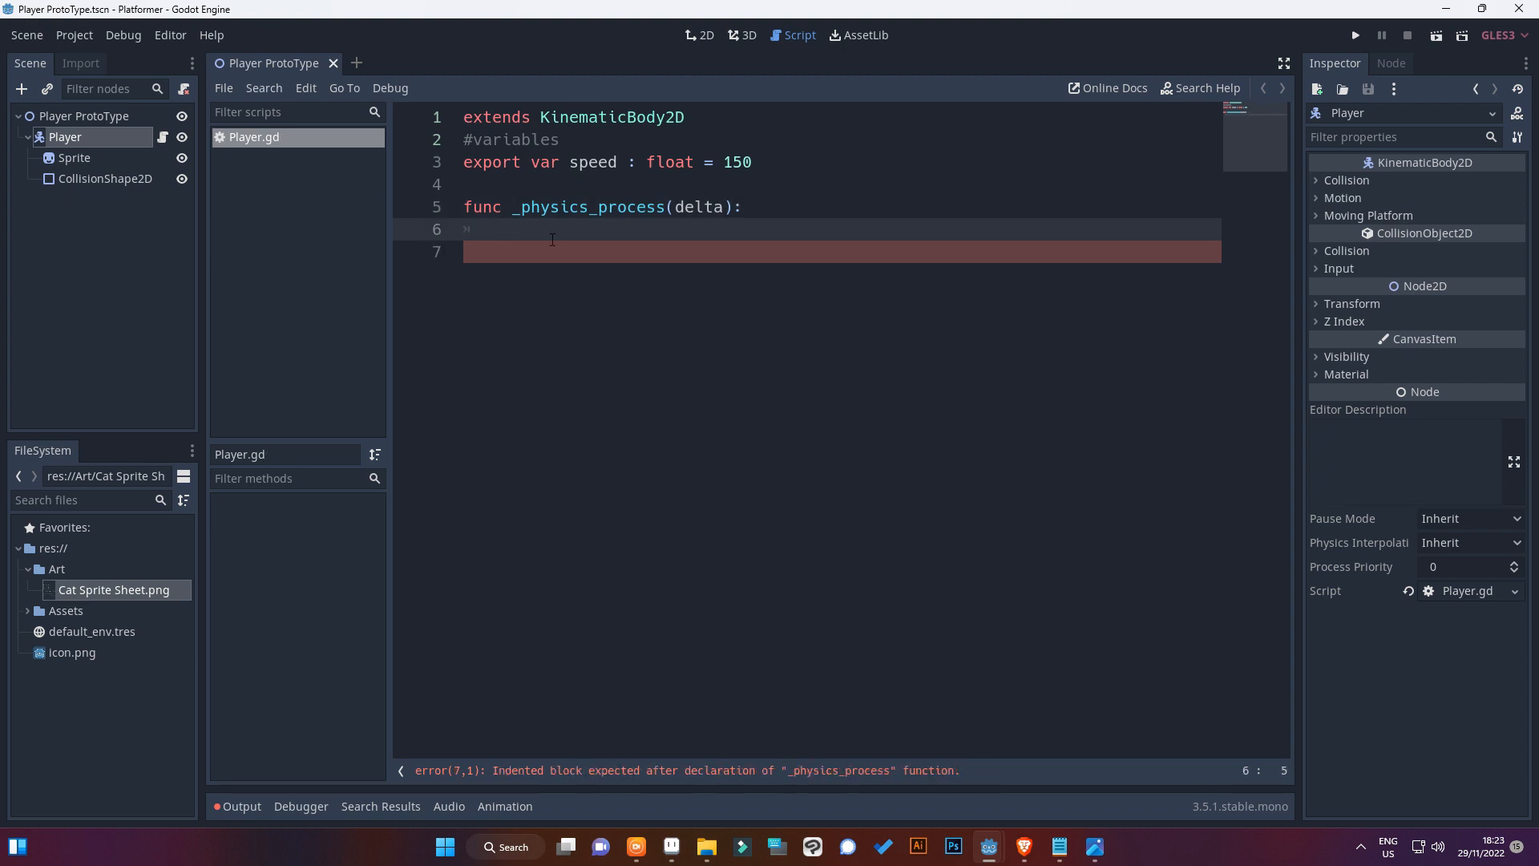